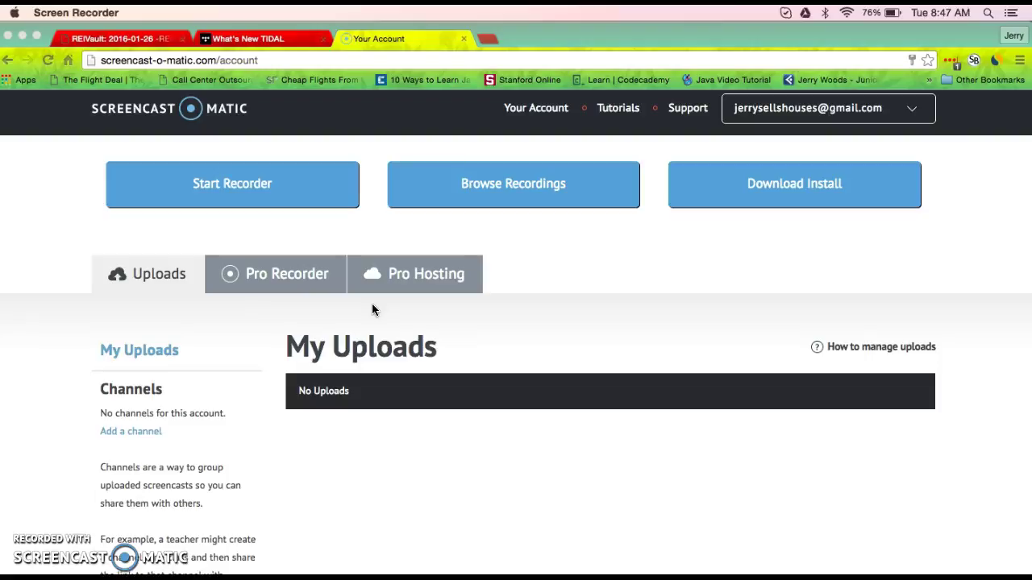
# Step: Open Gmail in a new Chrome tab and scroll down the inbox
pyautogui.click(487, 39)
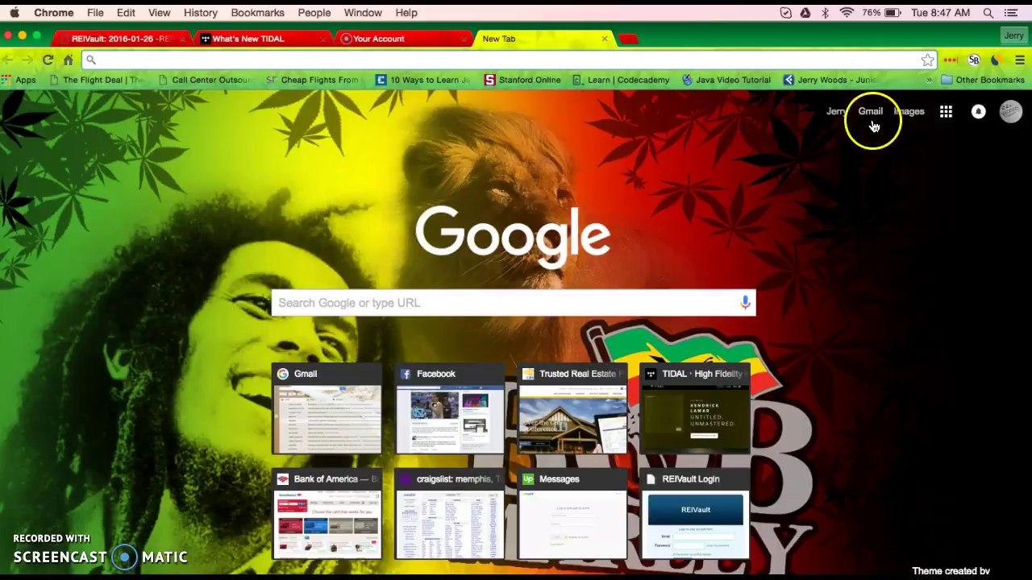
pyautogui.click(871, 113)
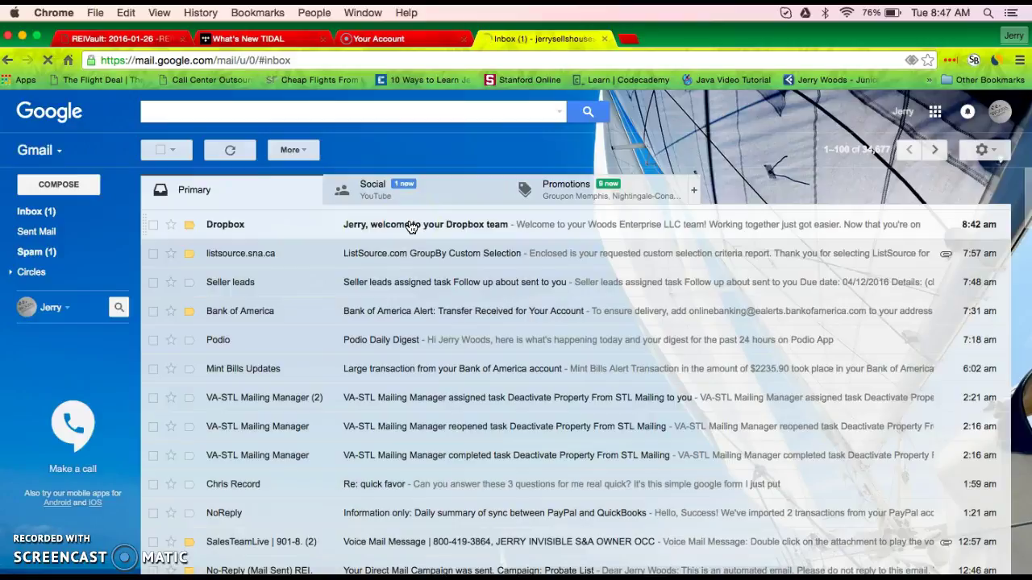
pyautogui.scroll(-1, 410, 227)
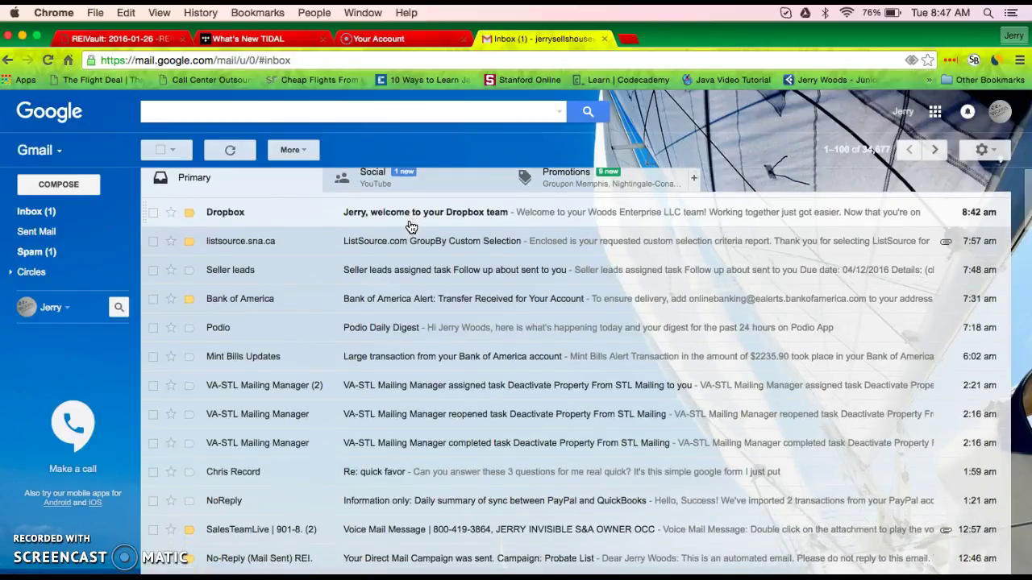
pyautogui.scroll(-2, 409, 226)
pyautogui.scroll(-2, 410, 226)
pyautogui.scroll(-3, 410, 227)
pyautogui.scroll(-2, 410, 227)
pyautogui.scroll(-1, 410, 226)
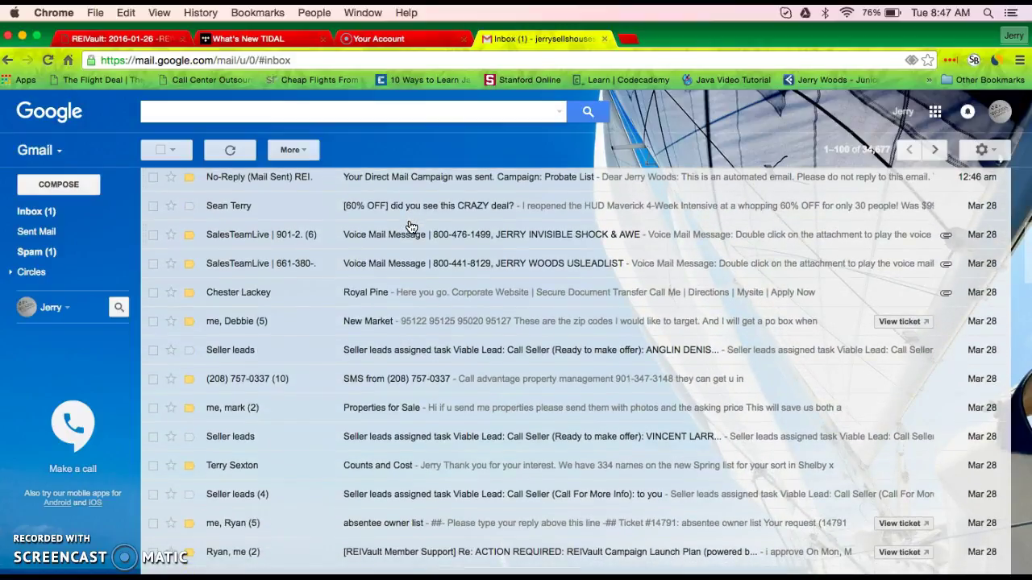
# Step: Open the 'Email Draft for Buyers' message and scroll through its two Memphis listings
pyautogui.click(401, 322)
pyautogui.scroll(-1, 392, 408)
pyautogui.scroll(-1, 392, 408)
pyautogui.scroll(-2, 393, 406)
pyautogui.scroll(-3, 393, 407)
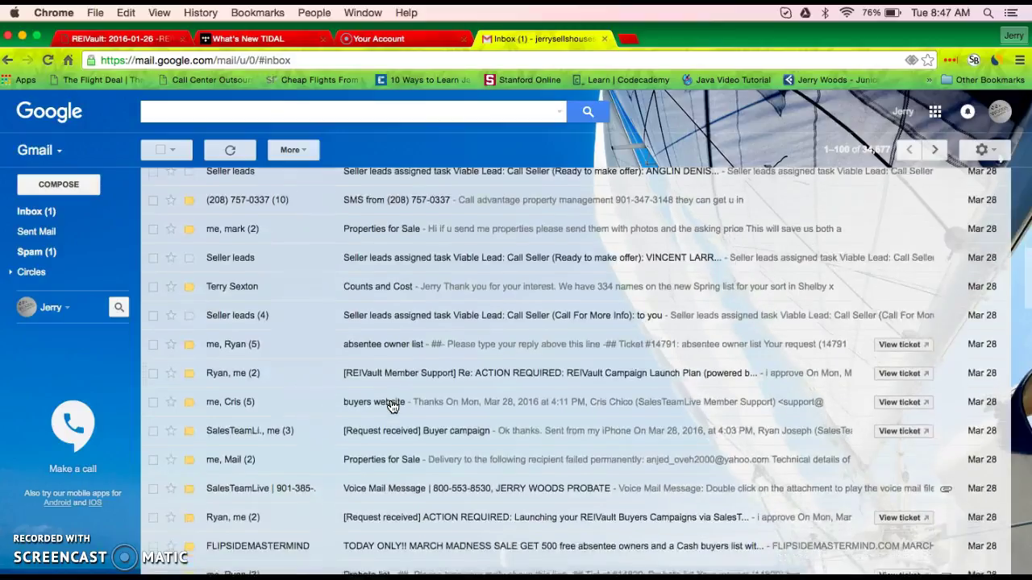
pyautogui.scroll(-1, 393, 407)
pyautogui.scroll(-2, 393, 406)
pyautogui.scroll(-2, 392, 407)
pyautogui.scroll(-1, 393, 406)
# Step: Copy the buyer email's full body, from greeting to closing line
pyautogui.click(387, 478)
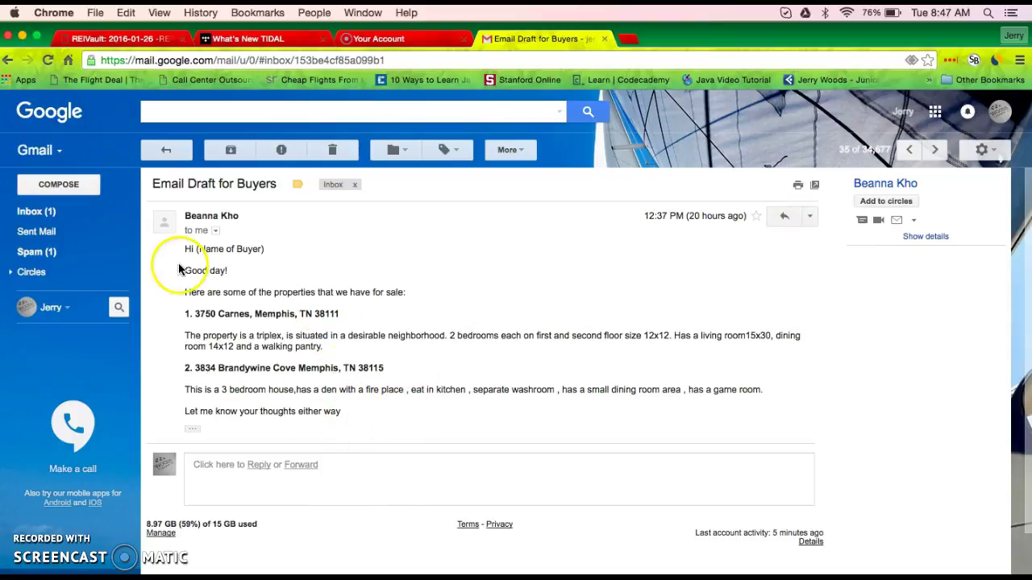
pyautogui.moveTo(183, 249); pyautogui.dragTo(355, 411)
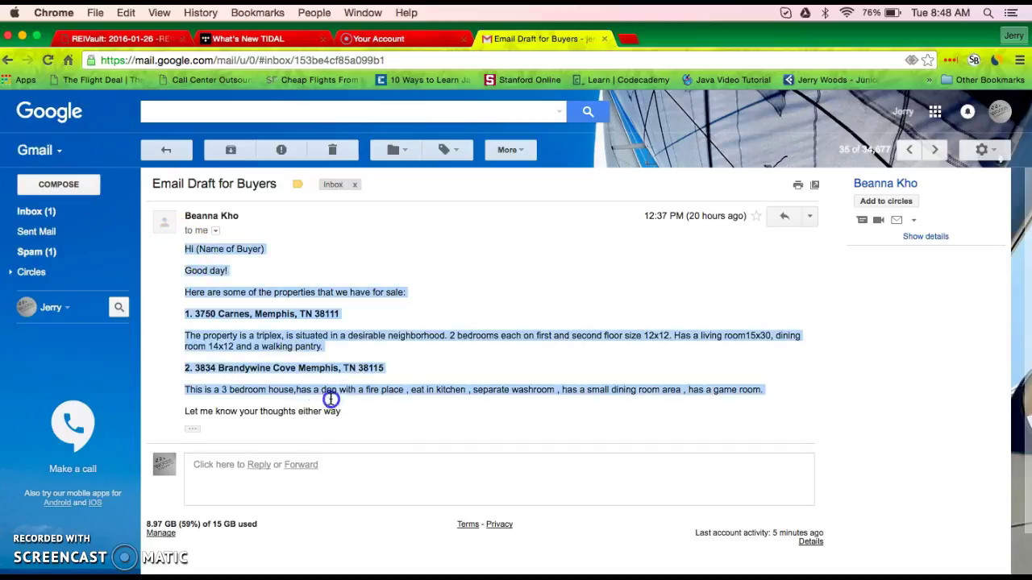
pyautogui.press('super+c')
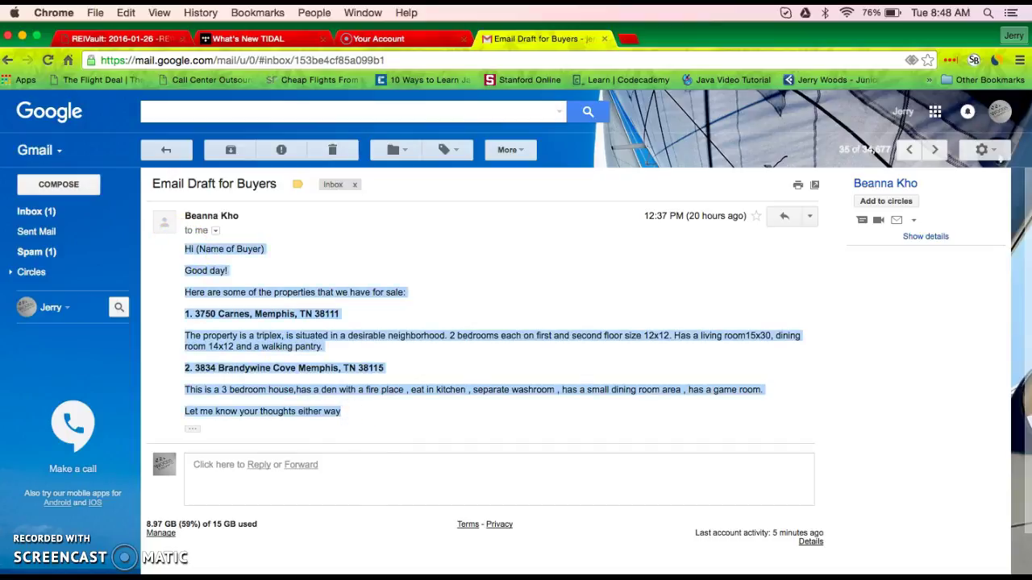
# Step: Create a new blank Word document and close the Purchase Agreement without saving
pyautogui.press('super+Tab')
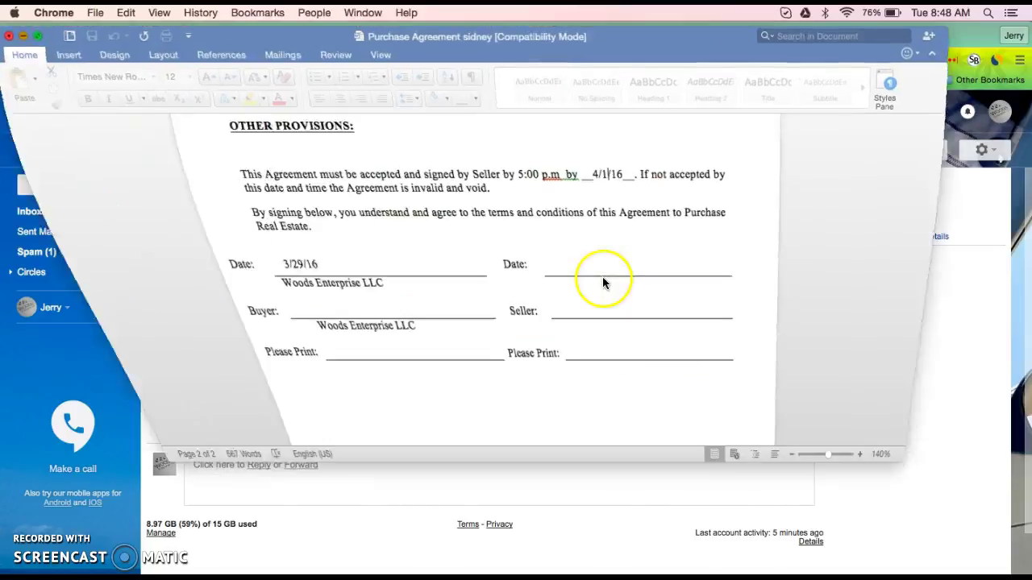
pyautogui.scroll(15, 216, 224)
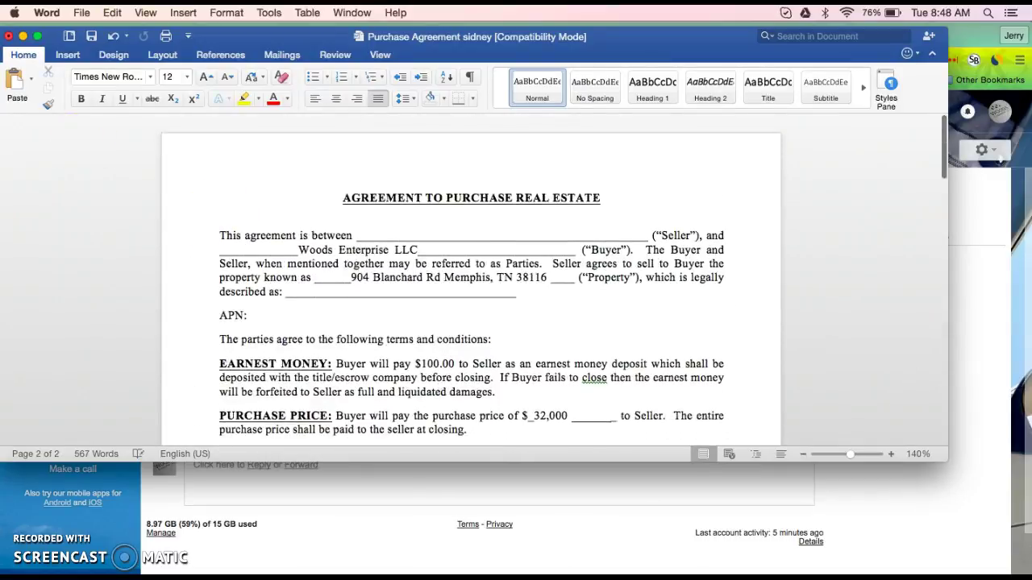
pyautogui.click(81, 14)
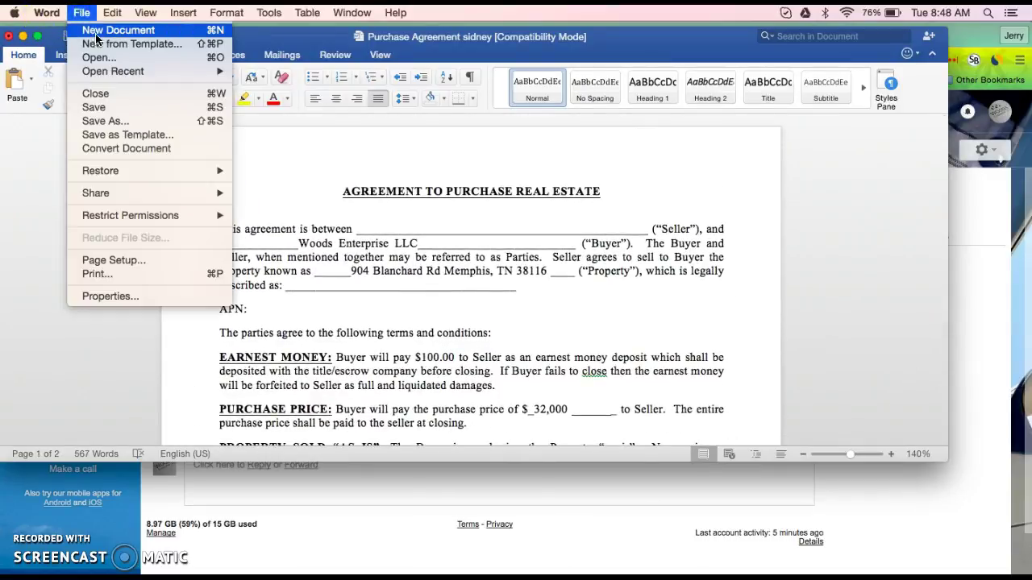
pyautogui.click(303, 208)
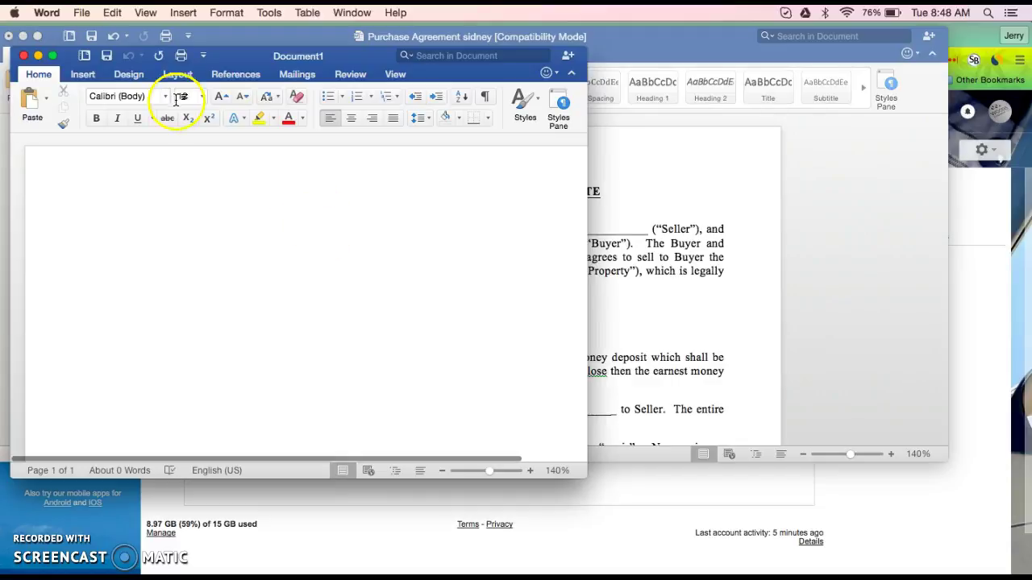
pyautogui.click(253, 34)
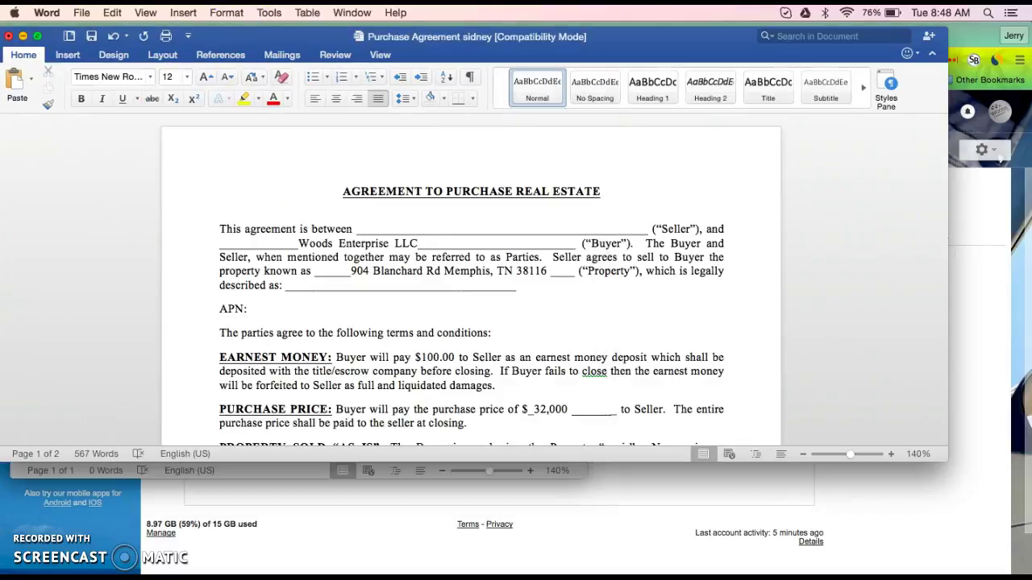
pyautogui.click(7, 37)
pyautogui.click(421, 141)
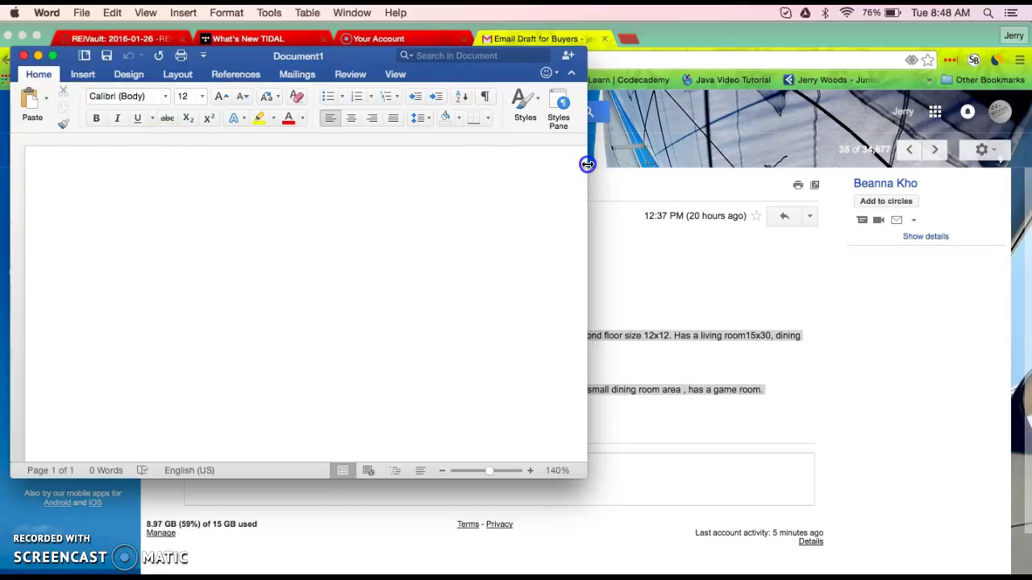
# Step: Enlarge the new document window and paste the buyer email using Match Destination Formatting
pyautogui.moveTo(587, 164); pyautogui.dragTo(930, 170)
pyautogui.click(574, 414)
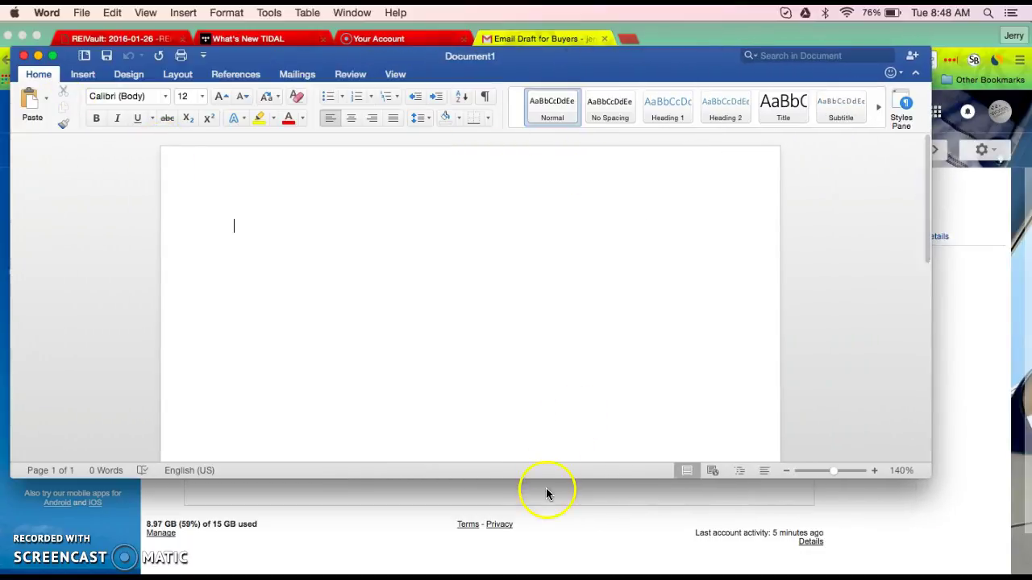
pyautogui.moveTo(553, 478); pyautogui.dragTo(558, 566)
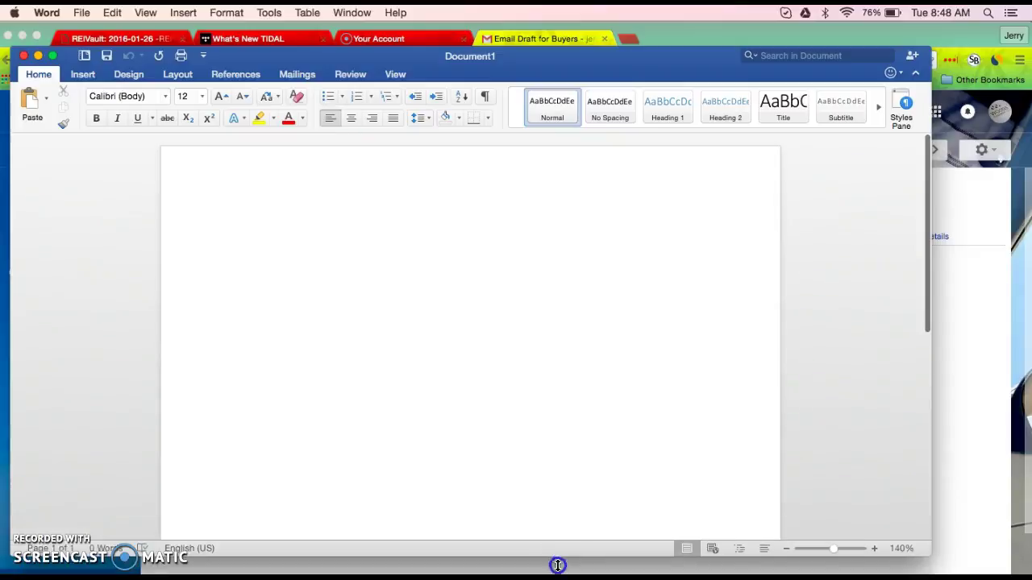
pyautogui.press('super+v')
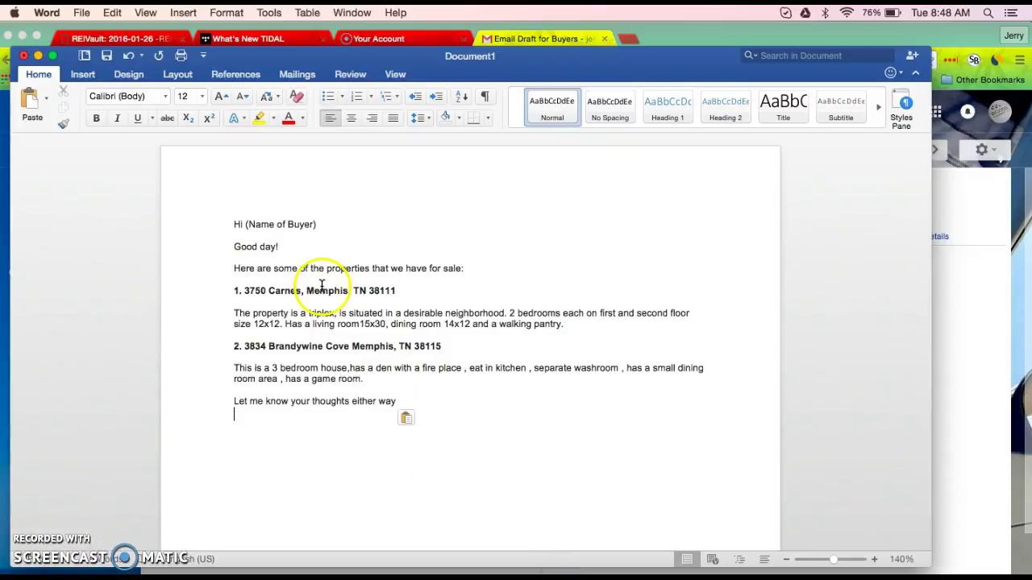
pyautogui.click(406, 418)
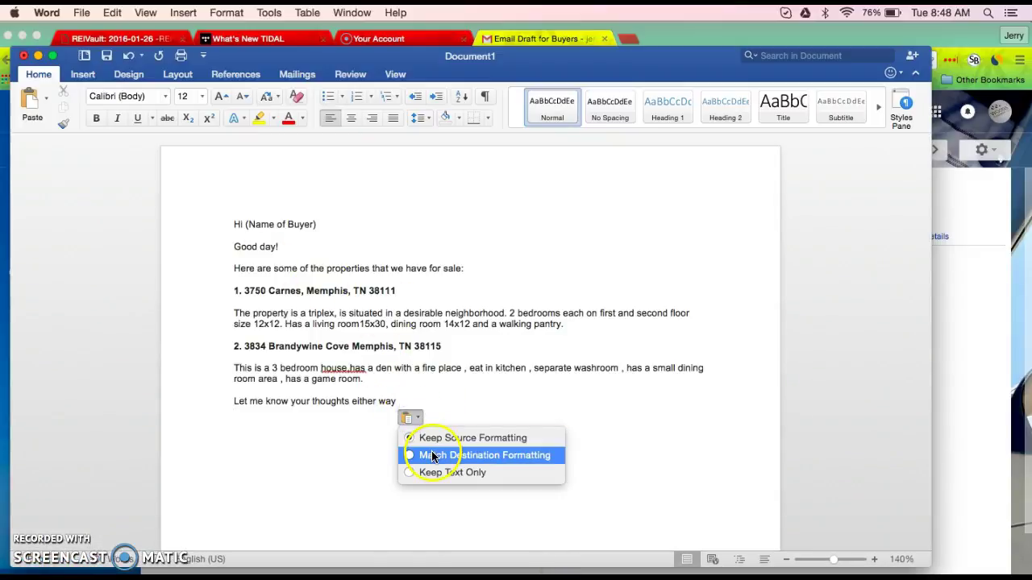
pyautogui.click(474, 417)
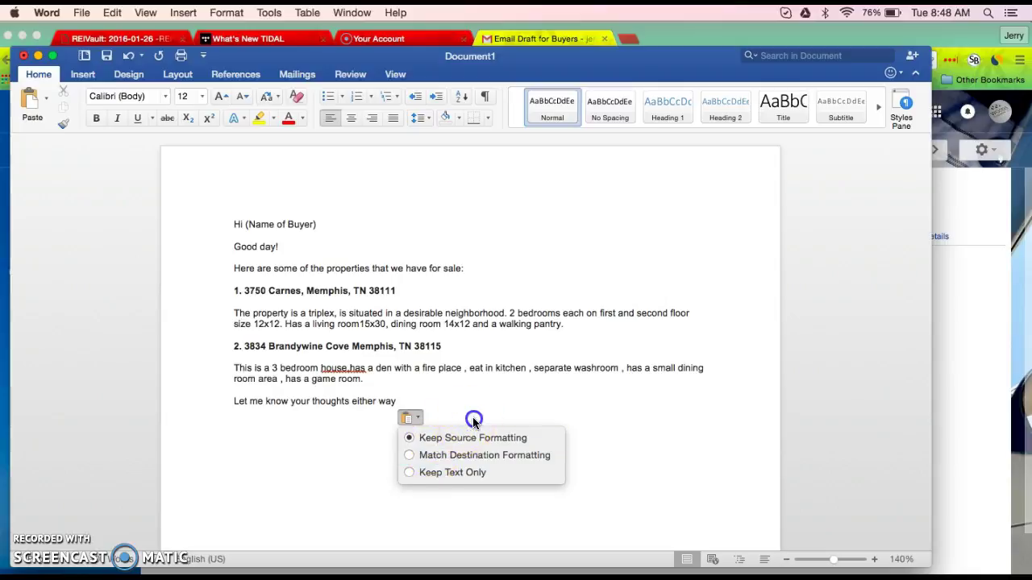
pyautogui.click(347, 373)
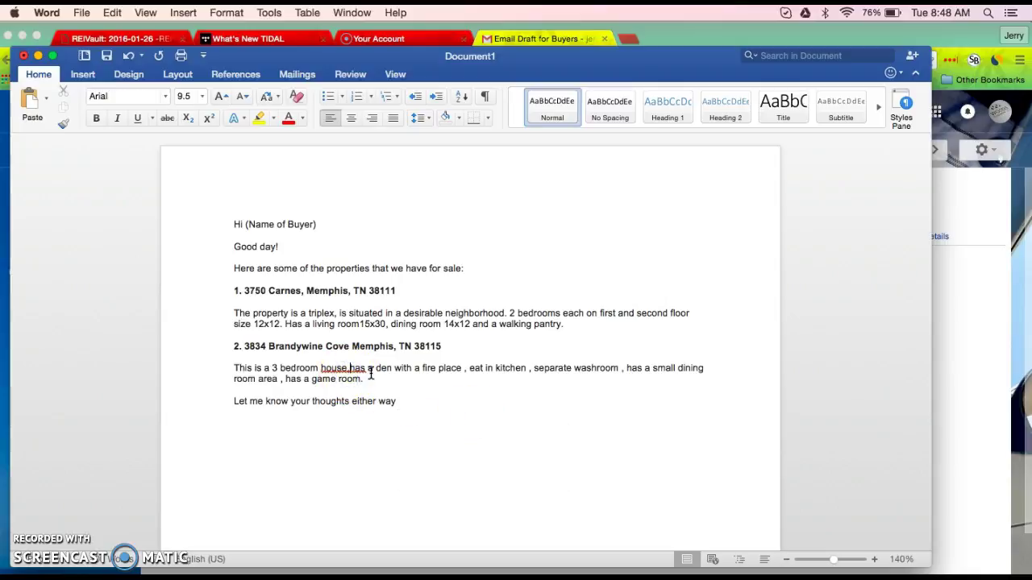
pyautogui.press('BackSpace')
pyautogui.click(403, 290)
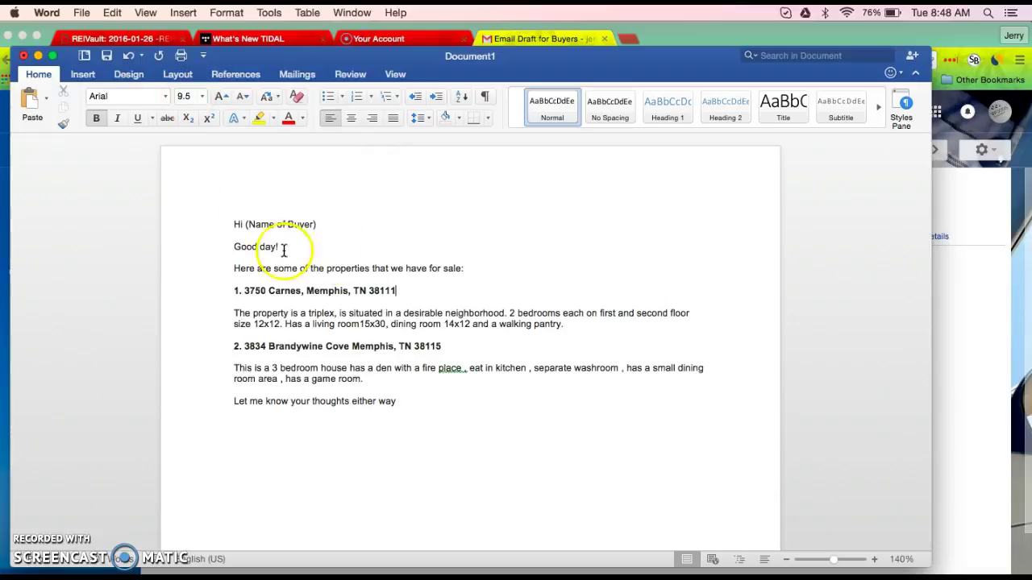
pyautogui.click(244, 291)
pyautogui.moveTo(245, 291); pyautogui.dragTo(303, 292)
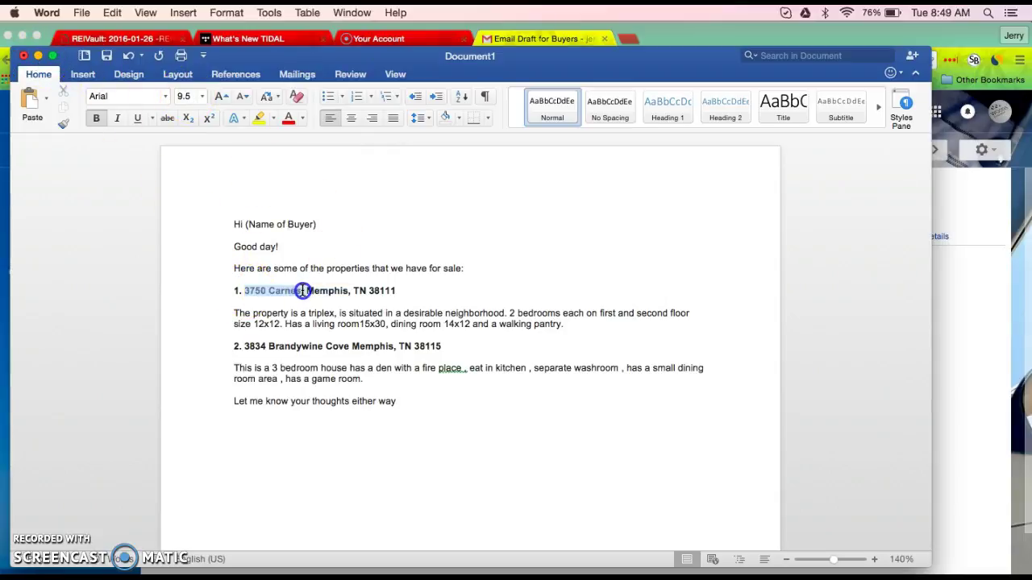
pyautogui.click(38, 56)
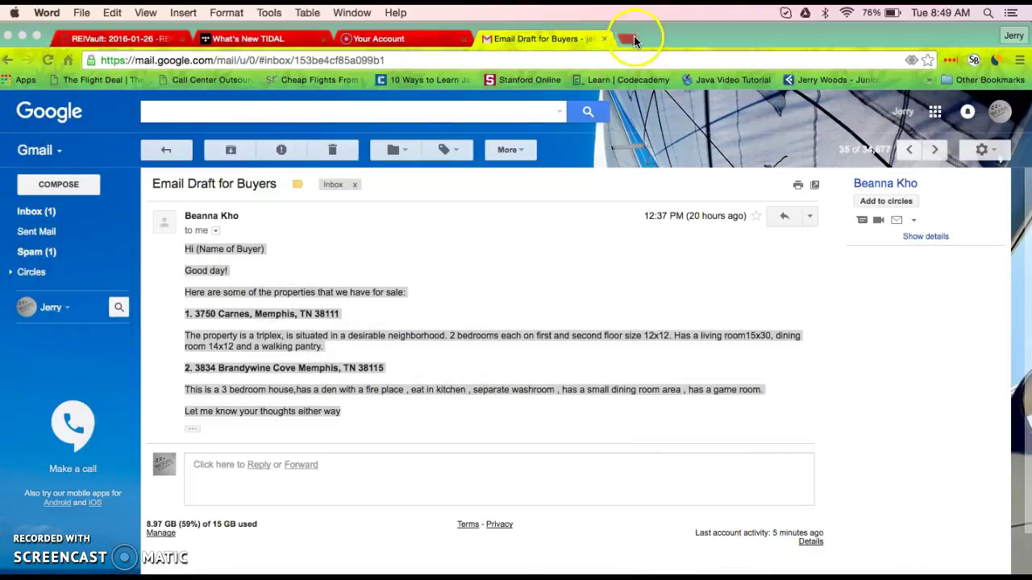
pyautogui.click(631, 38)
pyautogui.press('super+v')
pyautogui.press('Return')
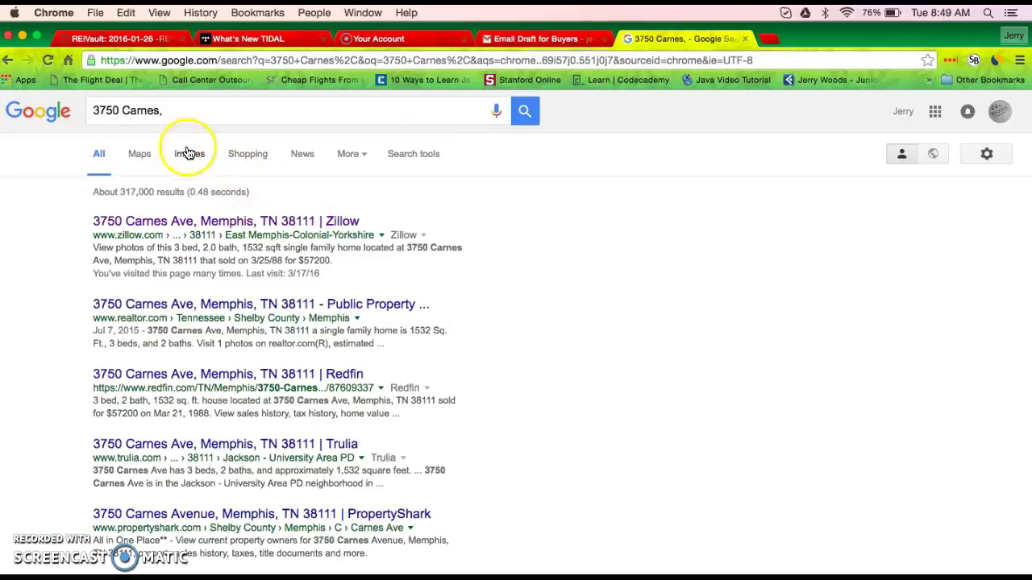
pyautogui.click(233, 222)
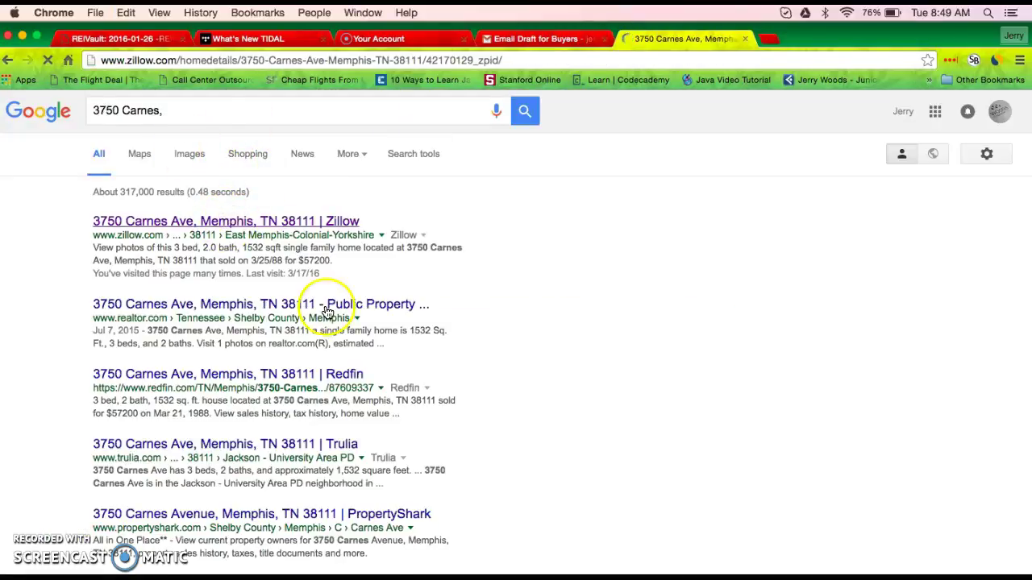
pyautogui.scroll(-2, 417, 433)
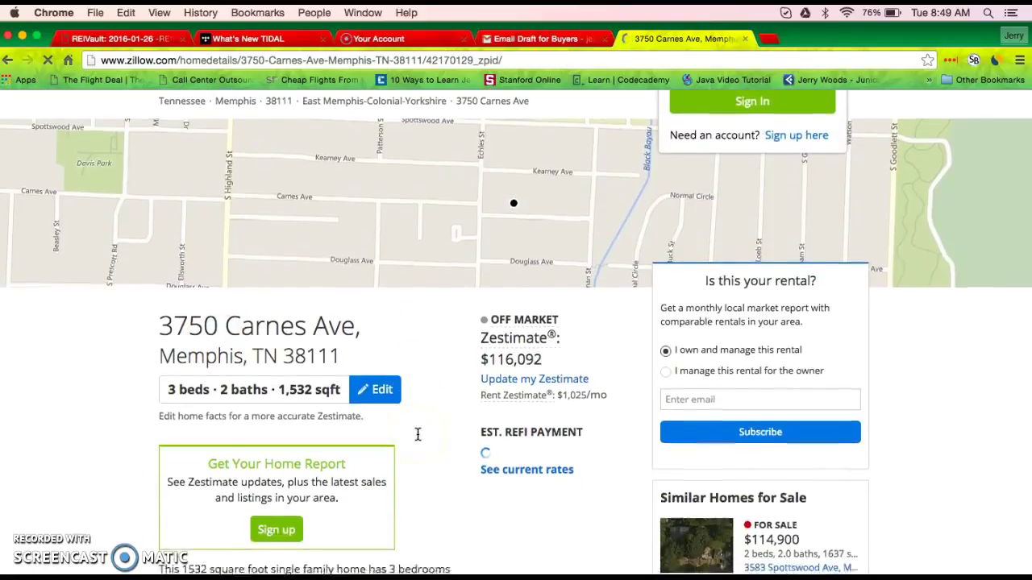
pyautogui.scroll(-2, 418, 434)
pyautogui.click(262, 414)
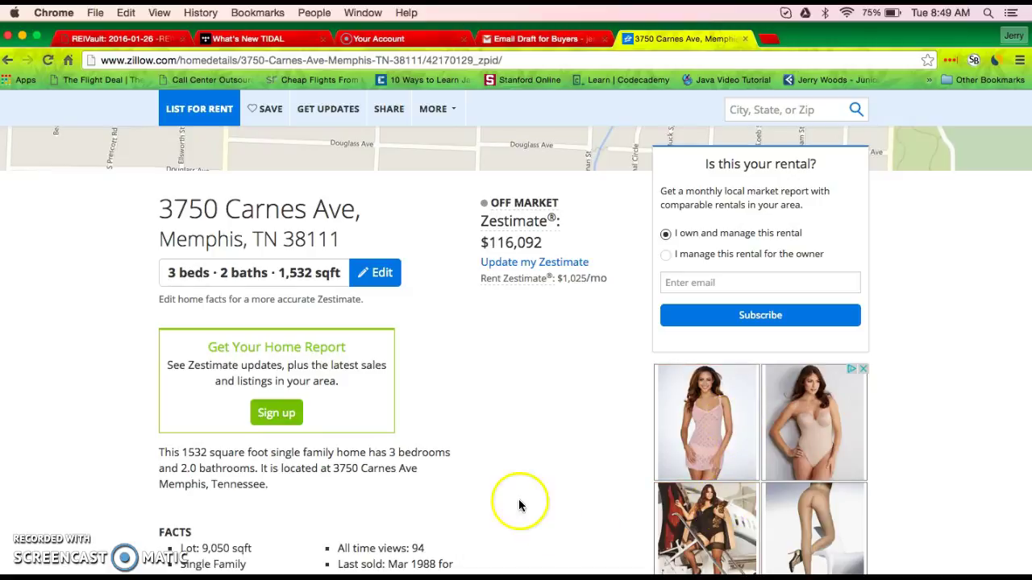
pyautogui.scroll(-1, 417, 495)
pyautogui.scroll(-3, 417, 495)
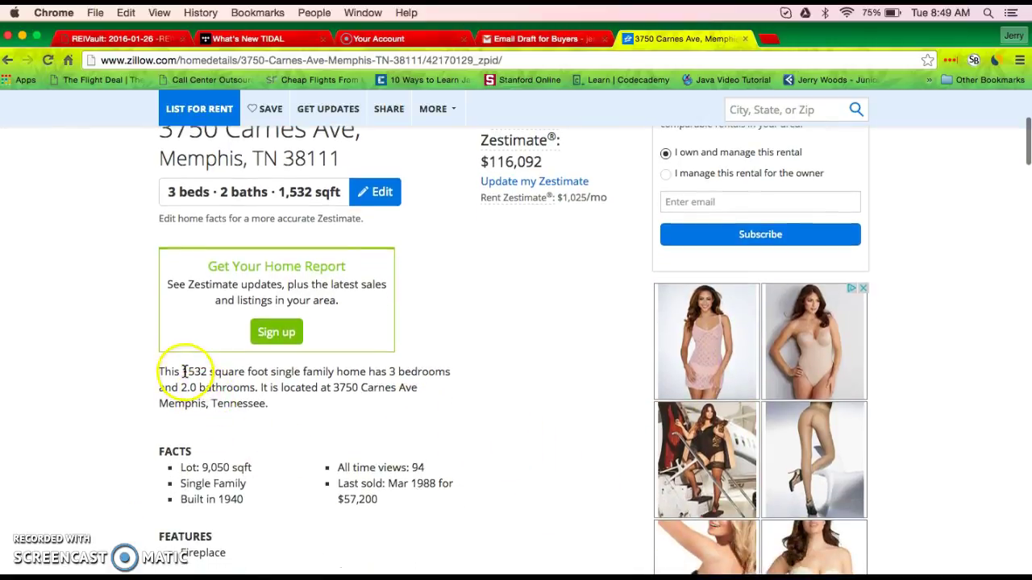
pyautogui.moveTo(182, 372); pyautogui.dragTo(208, 371)
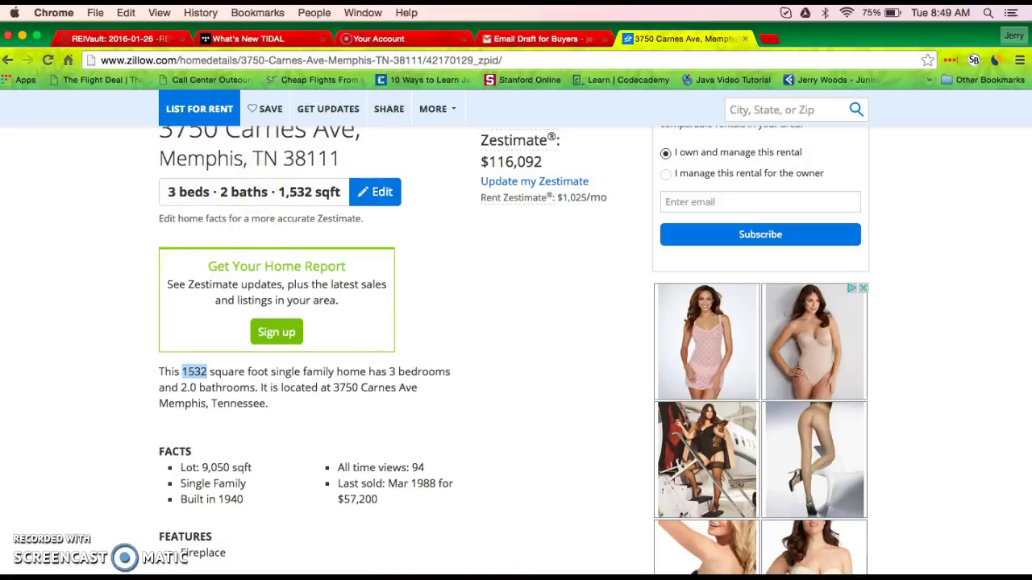
pyautogui.click(535, 36)
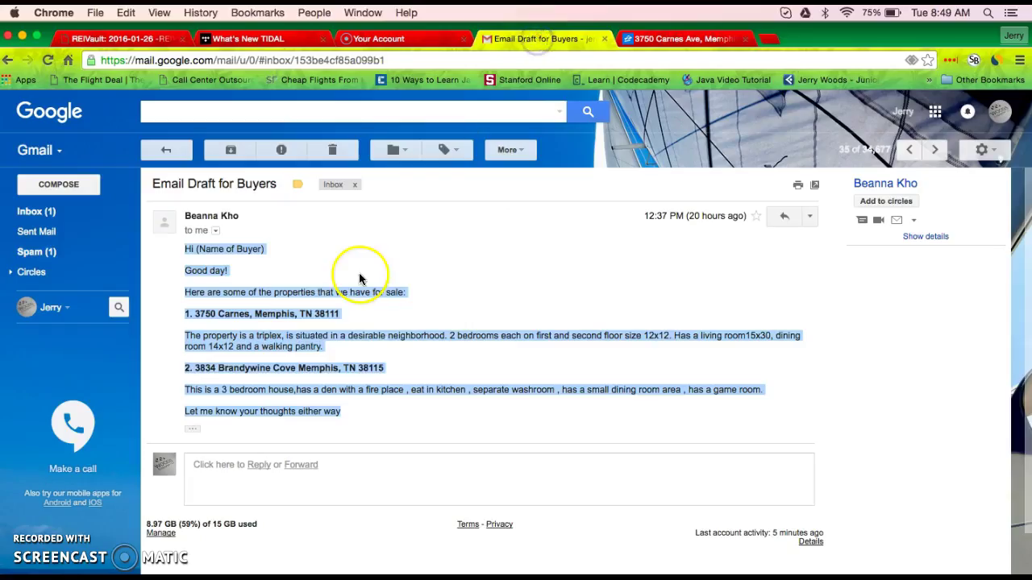
pyautogui.click(355, 315)
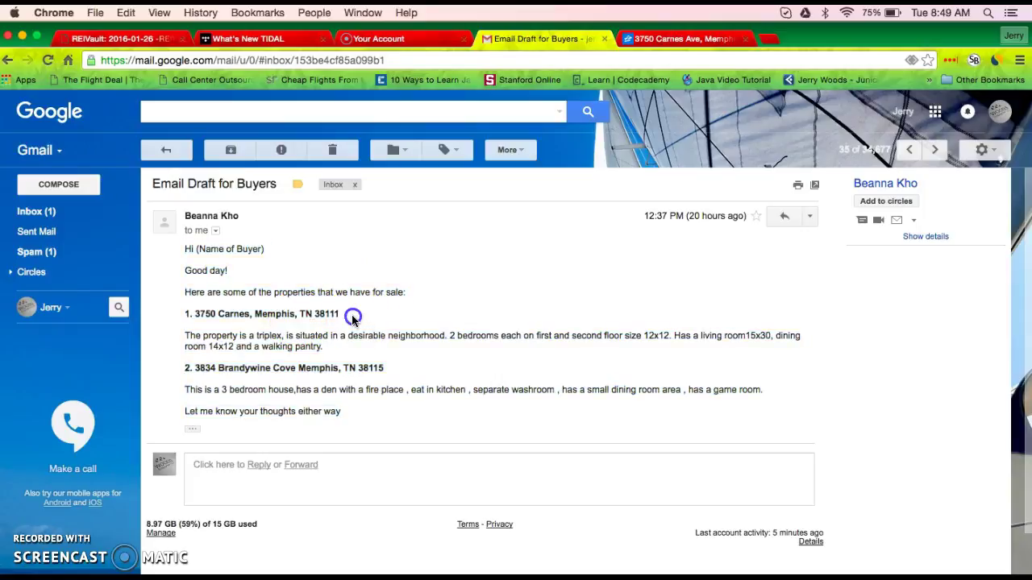
pyautogui.press('super+Tab')
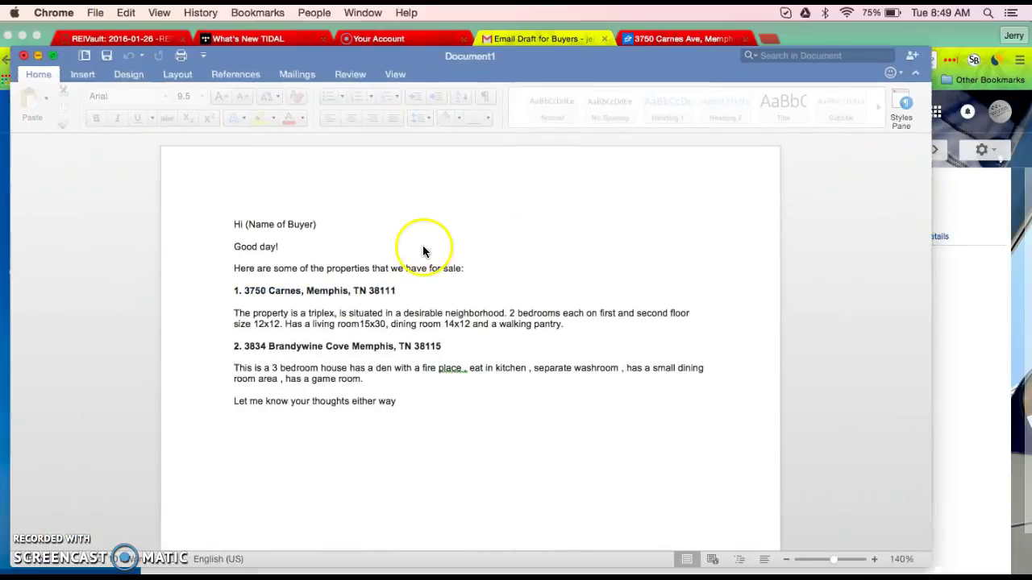
pyautogui.click(422, 290)
pyautogui.press('Return')
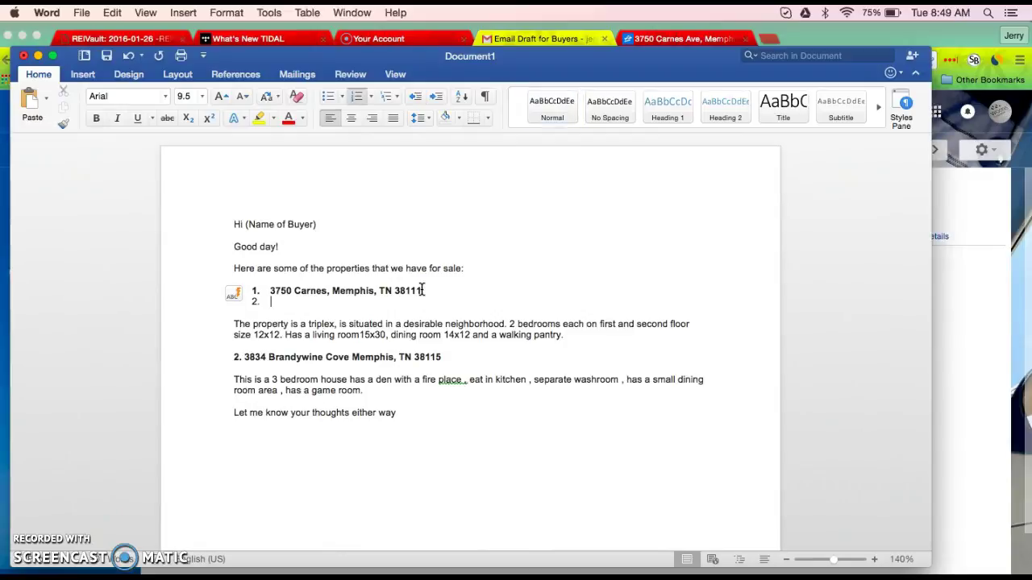
pyautogui.press('BackSpace')
pyautogui.press('Return')
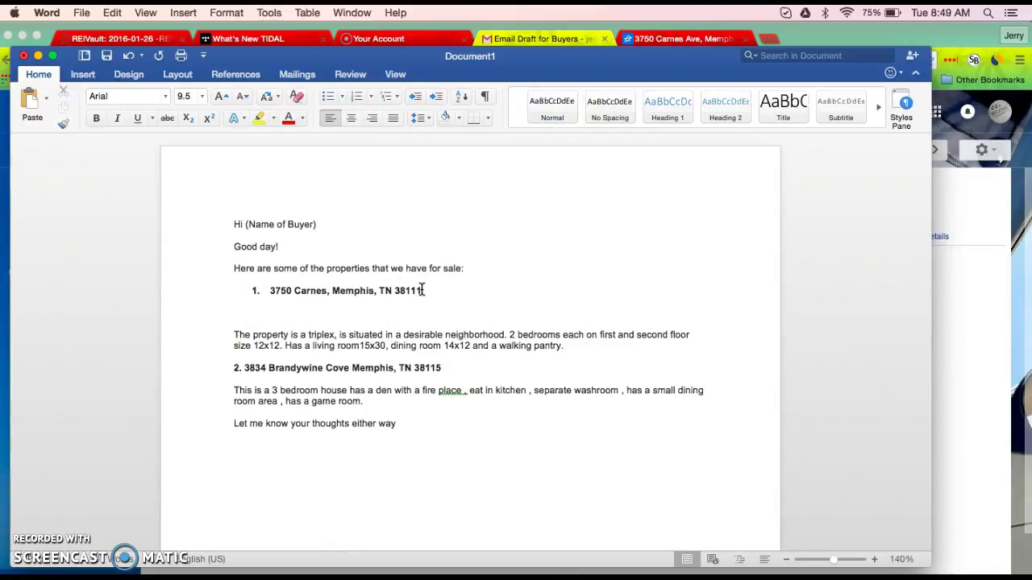
pyautogui.press('BackSpace')
pyautogui.write('3 bed 2 bath 1532 sqft')
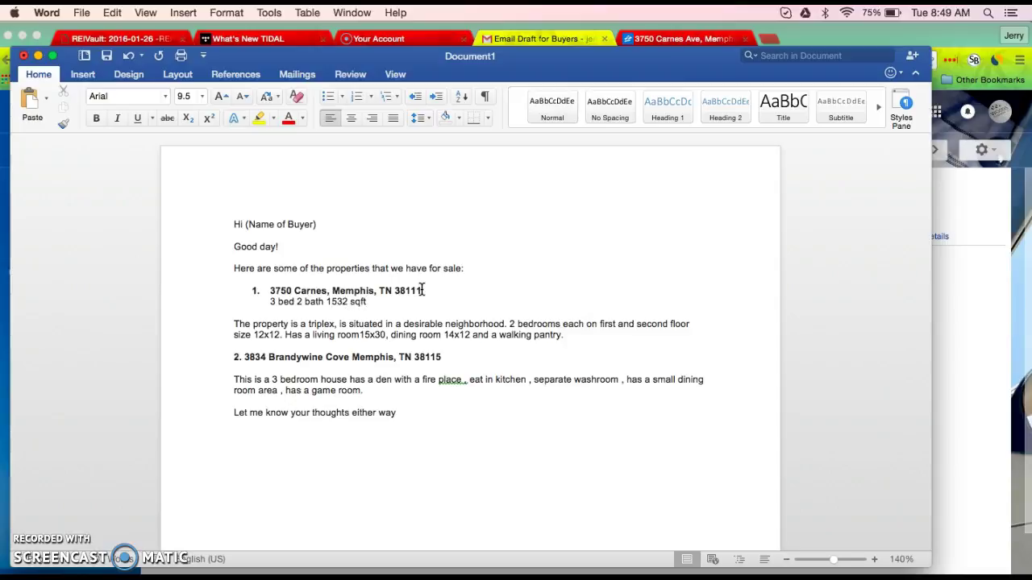
pyautogui.press('Return')
pyautogui.write('Triplex')
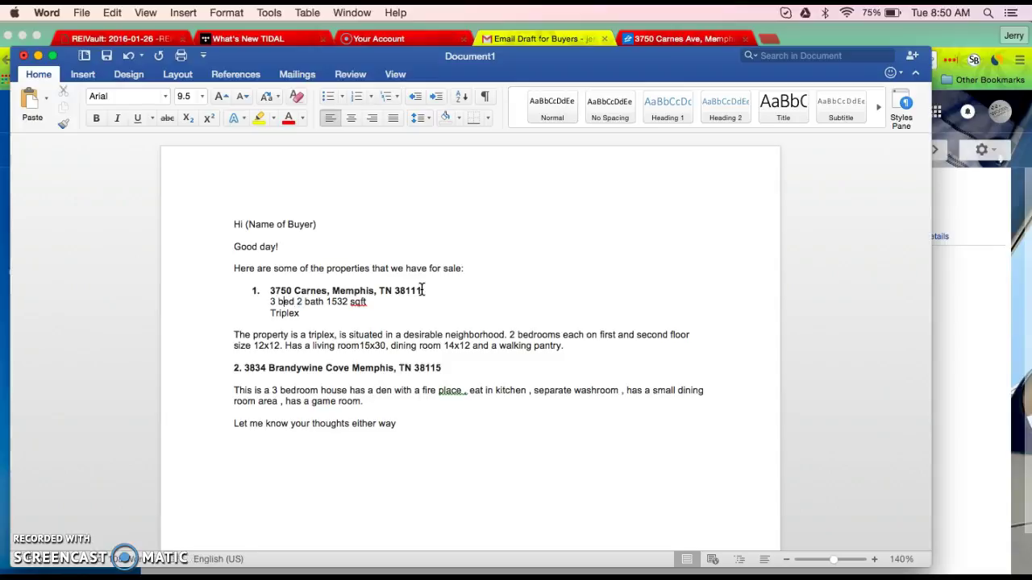
# Step: Load Podio and search for the Carnes property ('cames')
pyautogui.click(698, 40)
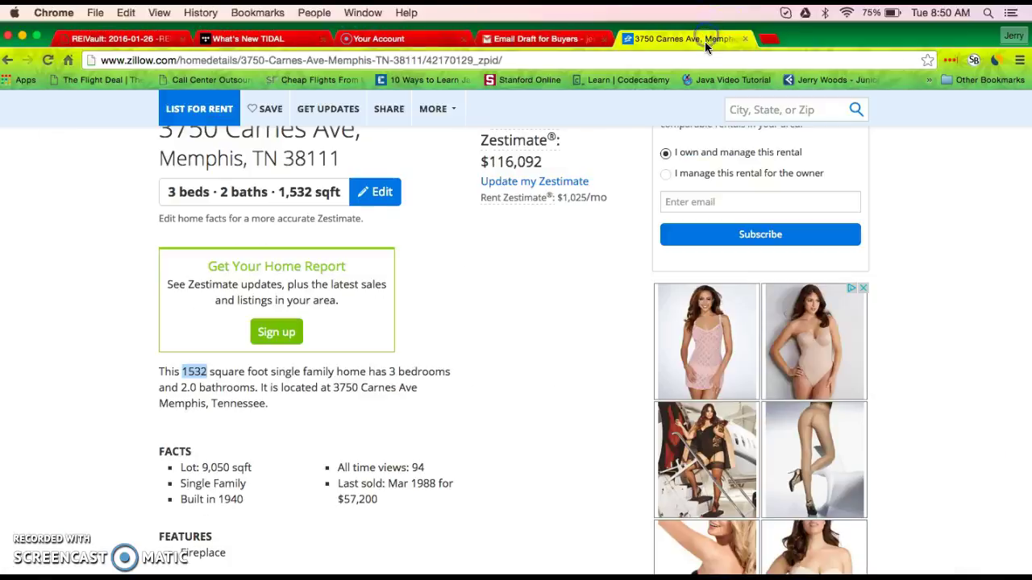
pyautogui.click(698, 58)
pyautogui.write('pod')
pyautogui.press('Return')
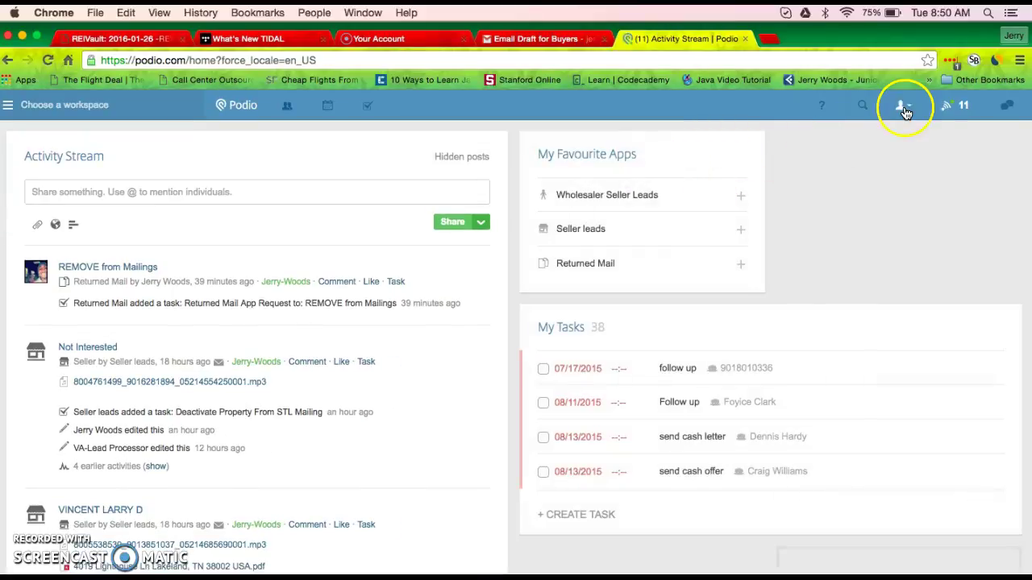
pyautogui.click(862, 105)
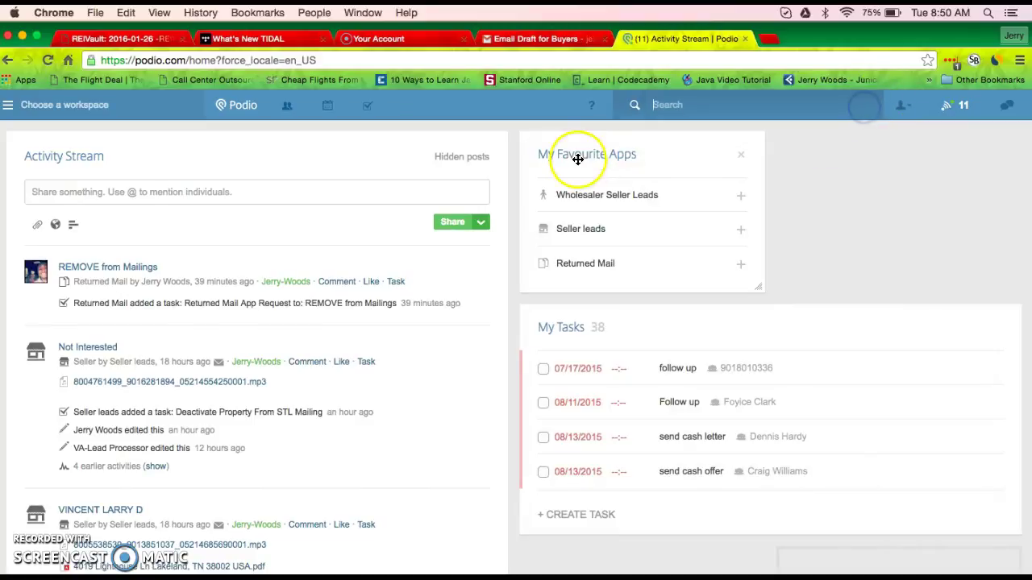
pyautogui.write('cames')
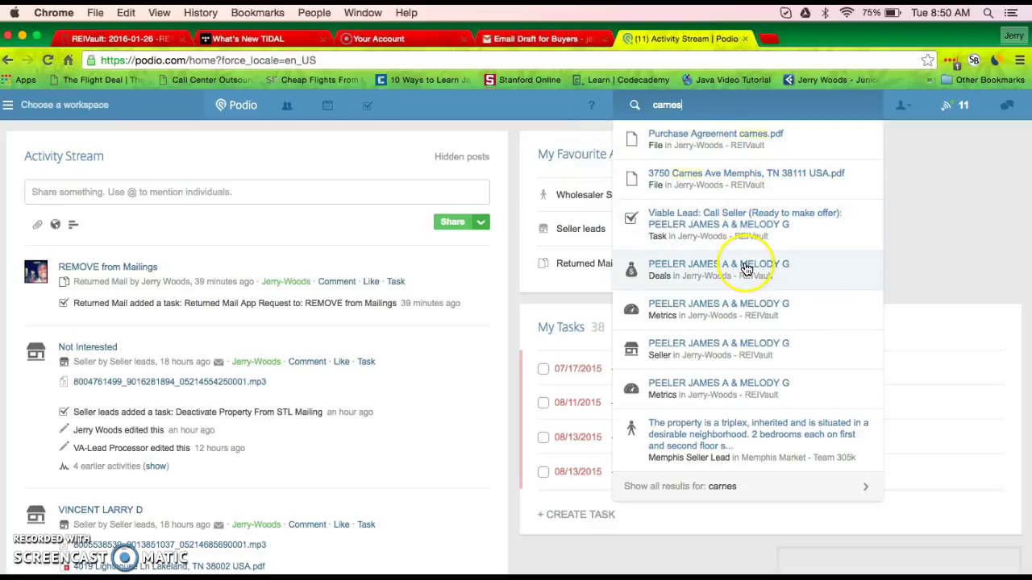
# Step: Open the triplex seller lead and review its 4 bedrooms and 3 bathrooms
pyautogui.click(738, 433)
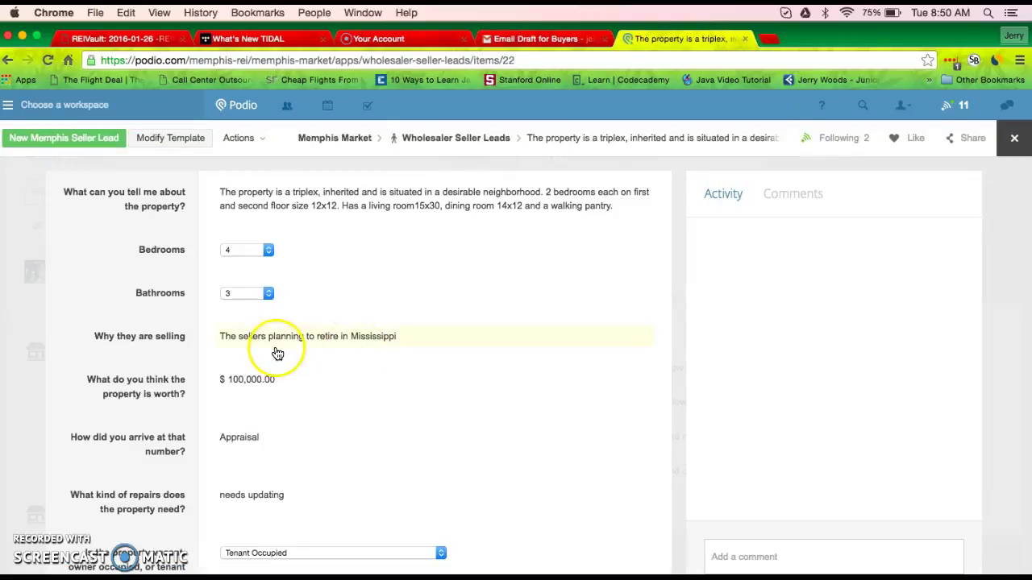
pyautogui.scroll(-3, 396, 278)
pyautogui.scroll(-3, 397, 278)
pyautogui.scroll(-5, 396, 278)
pyautogui.scroll(-2, 396, 276)
pyautogui.scroll(-2, 397, 276)
pyautogui.scroll(-5, 396, 276)
pyautogui.scroll(-3, 397, 277)
pyautogui.scroll(-3, 396, 281)
pyautogui.scroll(-5, 396, 281)
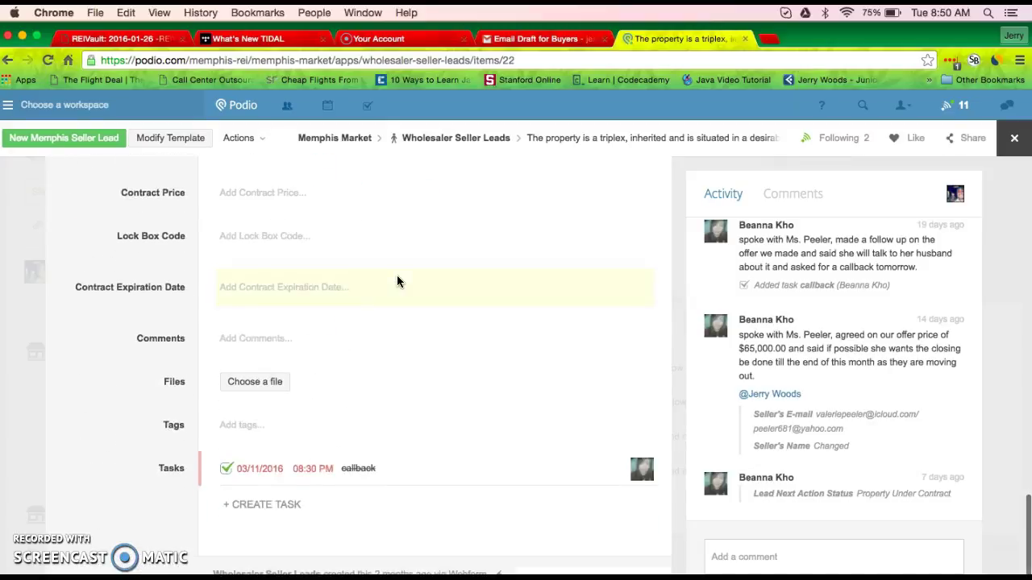
pyautogui.scroll(15, 397, 281)
pyautogui.scroll(2, 397, 281)
pyautogui.scroll(5, 397, 281)
pyautogui.scroll(-1, 396, 281)
pyautogui.scroll(-2, 397, 281)
pyautogui.scroll(3, 397, 281)
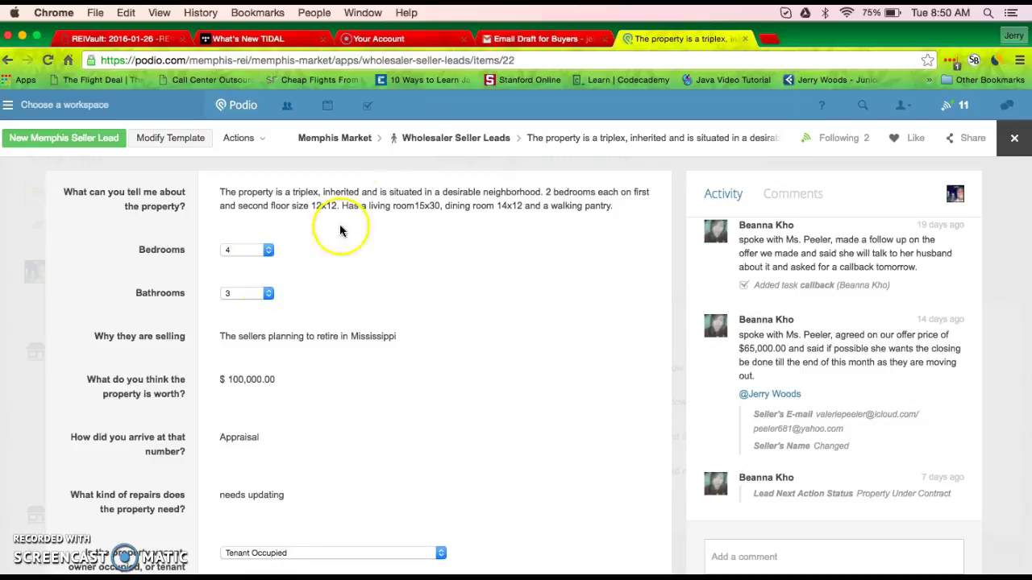
pyautogui.click(540, 38)
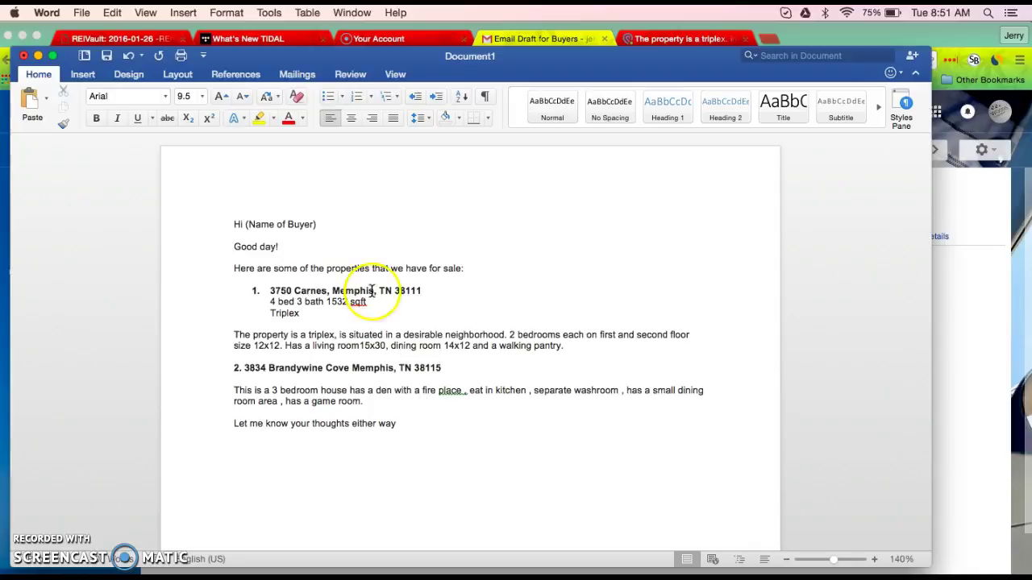
# Step: Add a 'repairs need updating' line under '1532 sqft', leaving a blank line before Triplex
pyautogui.click(383, 303)
pyautogui.press('Return')
pyautogui.write('repairs need updating')
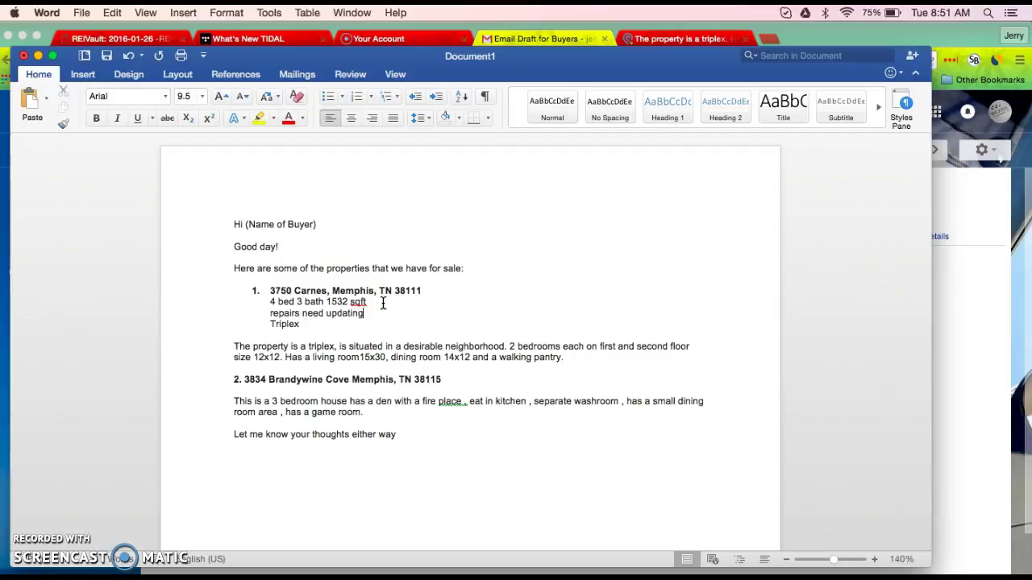
pyautogui.press('Return')
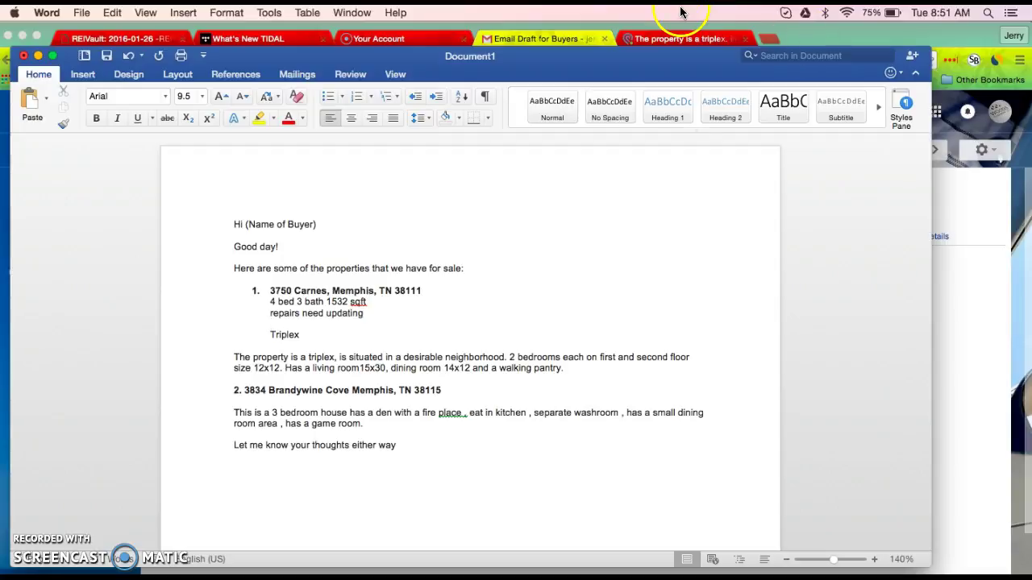
# Step: Load dropbox.com in the browser
pyautogui.click(682, 37)
pyautogui.click(533, 60)
pyautogui.write('drop')
pyautogui.press('Return')
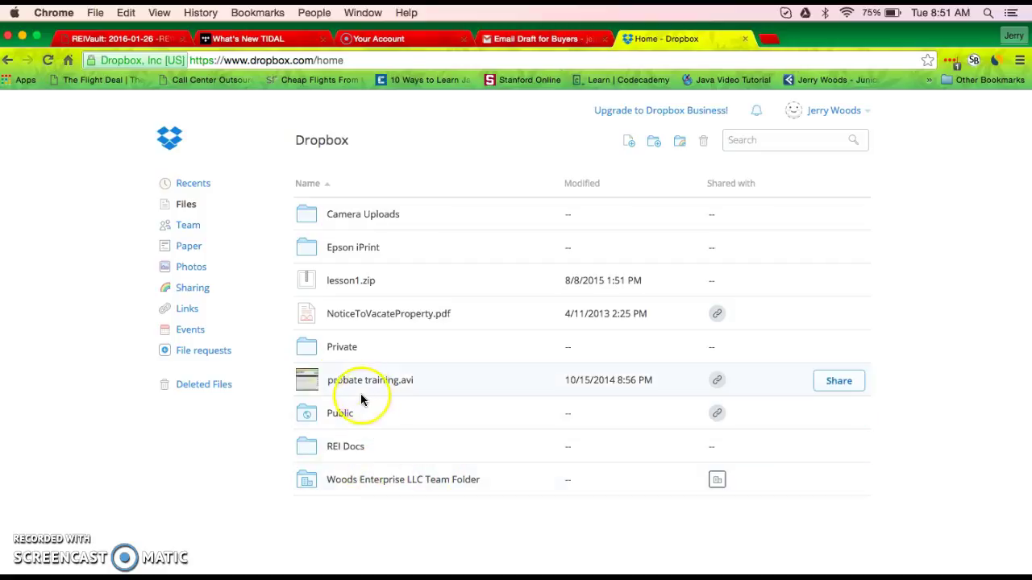
pyautogui.click(343, 414)
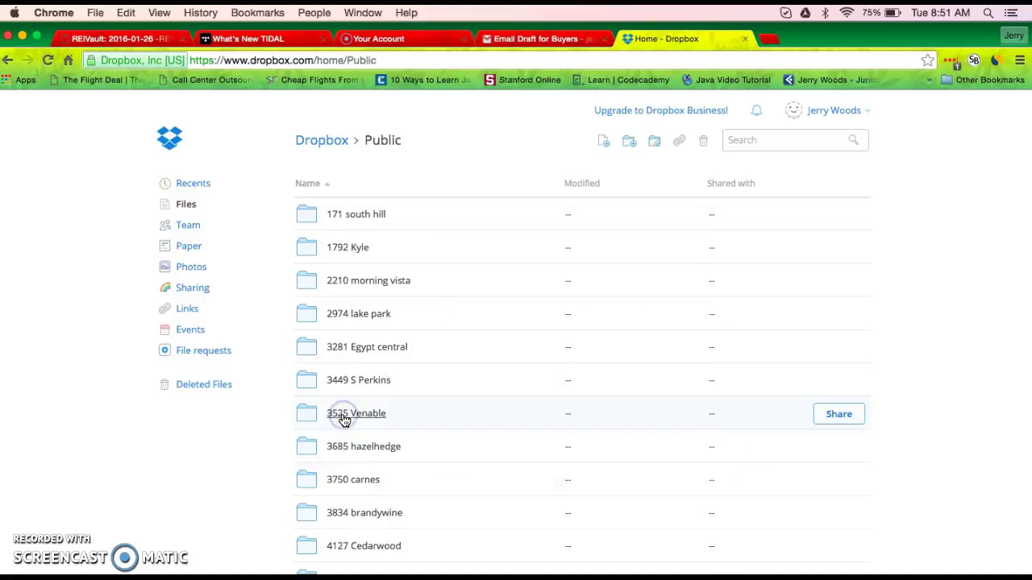
pyautogui.scroll(-1, 388, 316)
pyautogui.scroll(-3, 387, 318)
pyautogui.scroll(-1, 388, 323)
pyautogui.scroll(-3, 388, 322)
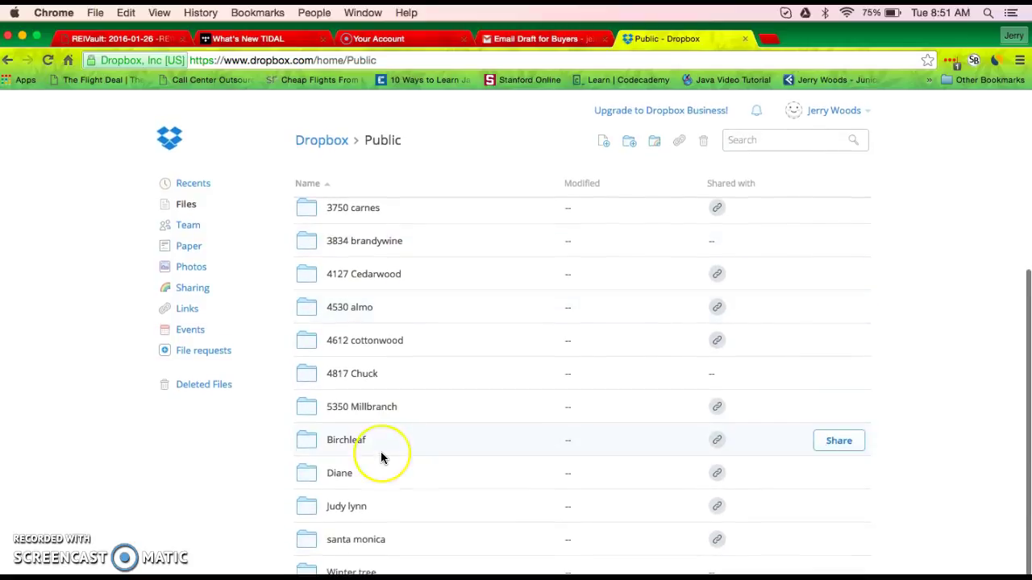
pyautogui.scroll(5, 382, 457)
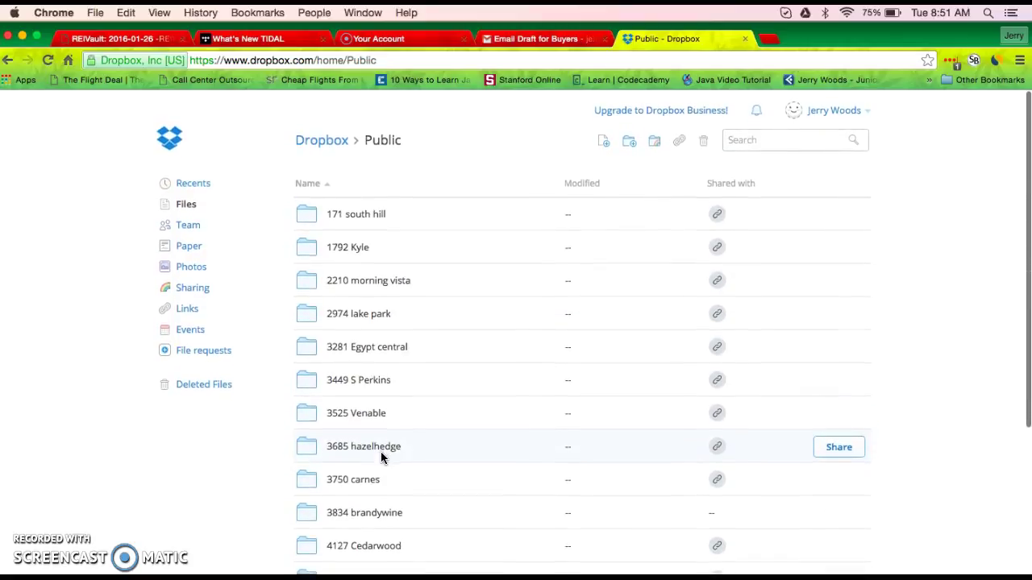
pyautogui.click(368, 482)
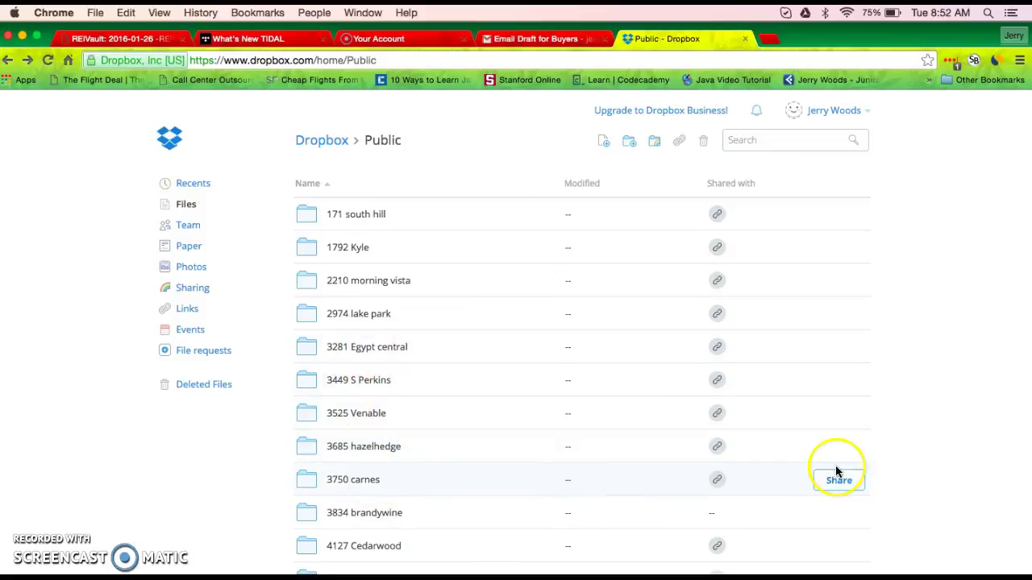
pyautogui.click(839, 481)
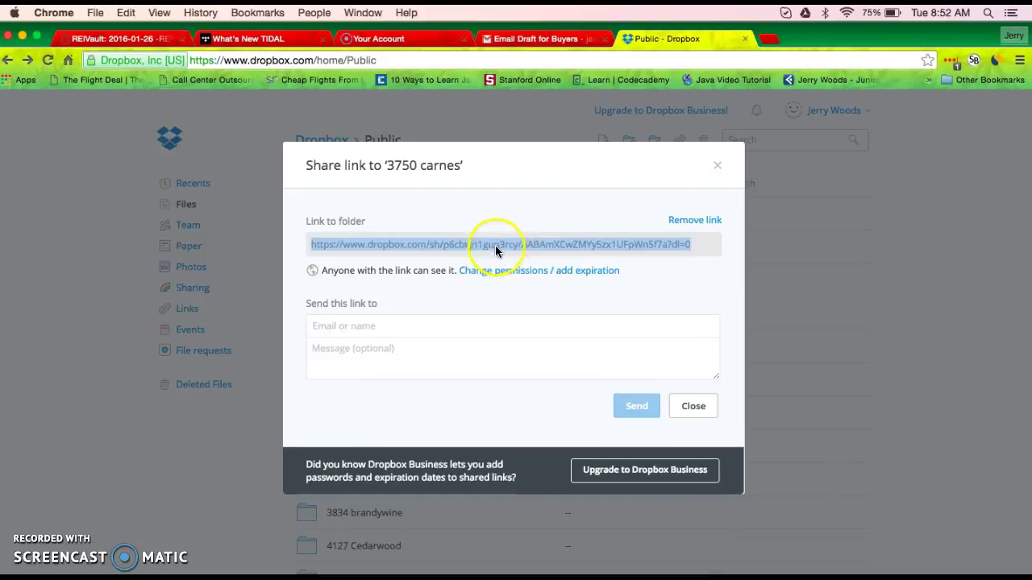
pyautogui.click(524, 38)
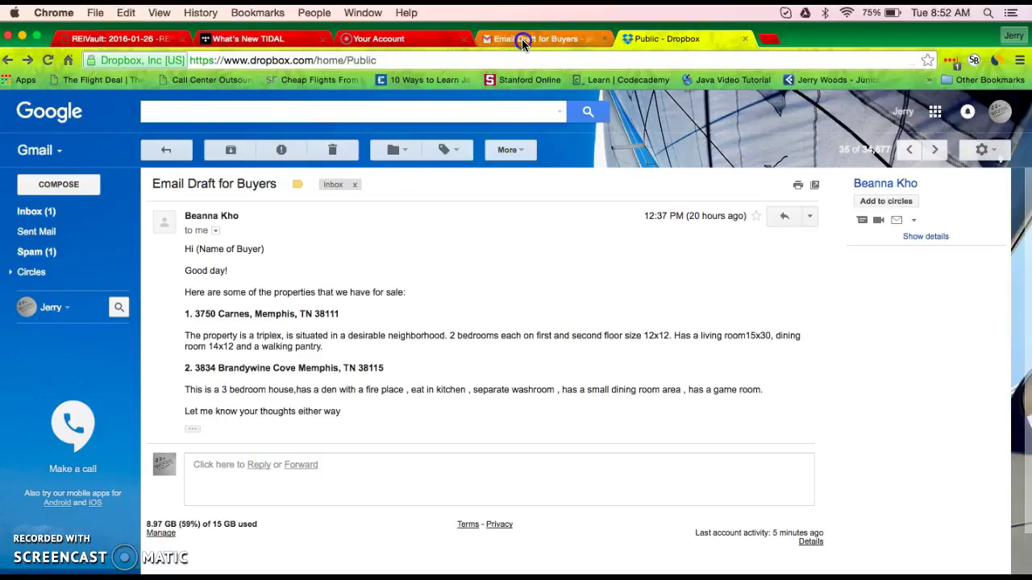
pyautogui.press('super+Tab')
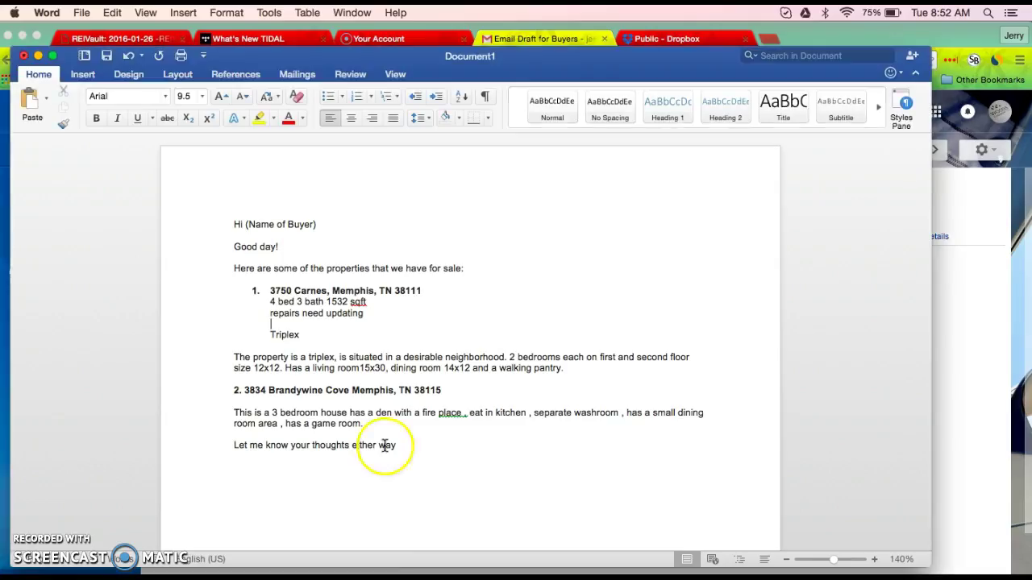
pyautogui.press('super+v')
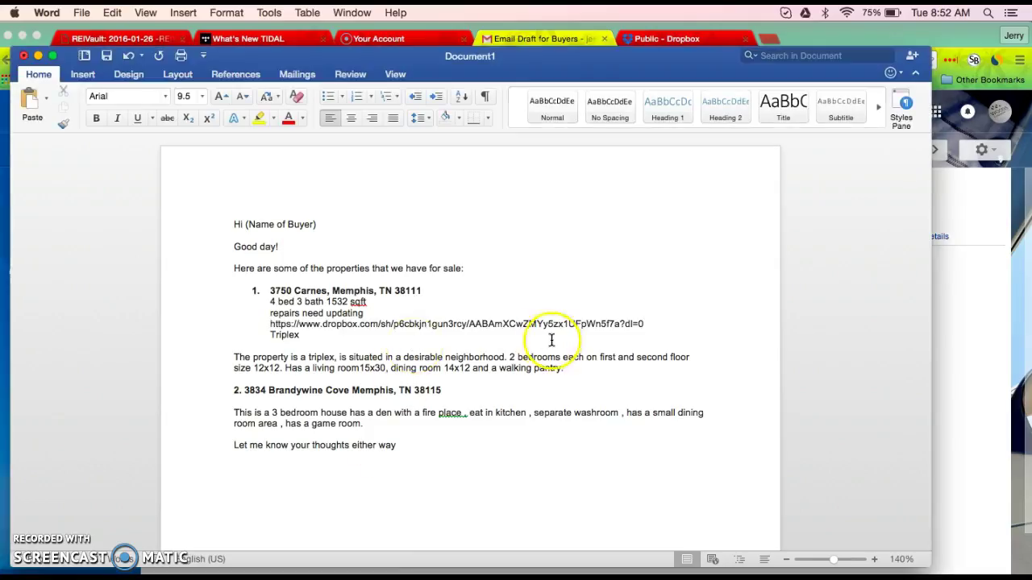
pyautogui.click(399, 303)
pyautogui.write('Triplex')
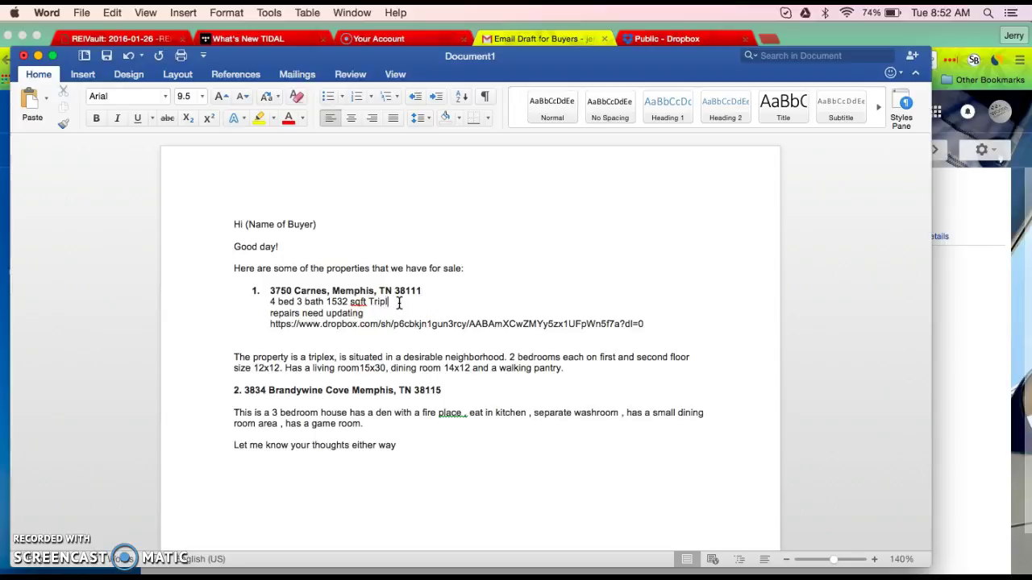
pyautogui.click(389, 312)
pyautogui.press('Return')
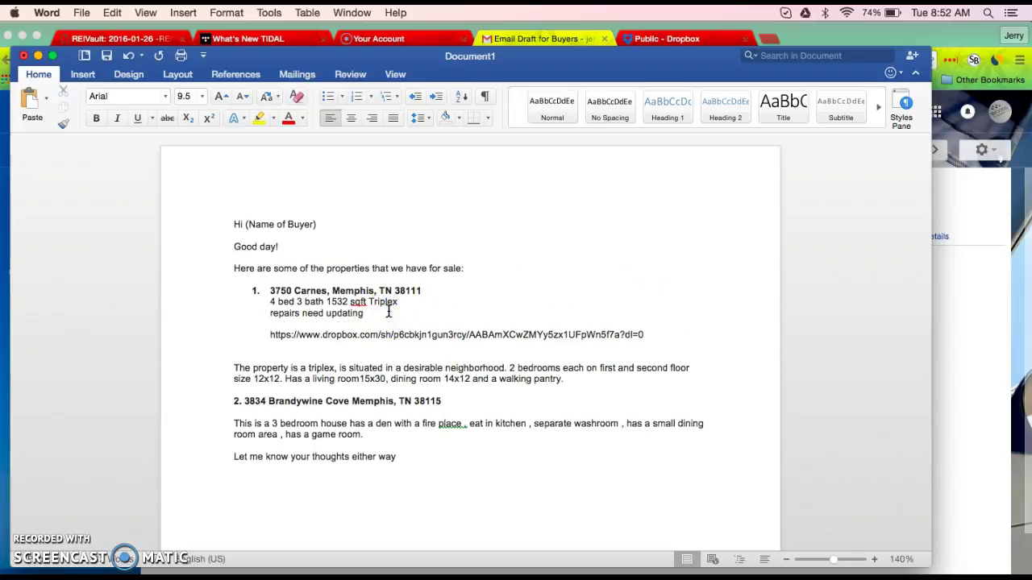
pyautogui.press('BackSpace')
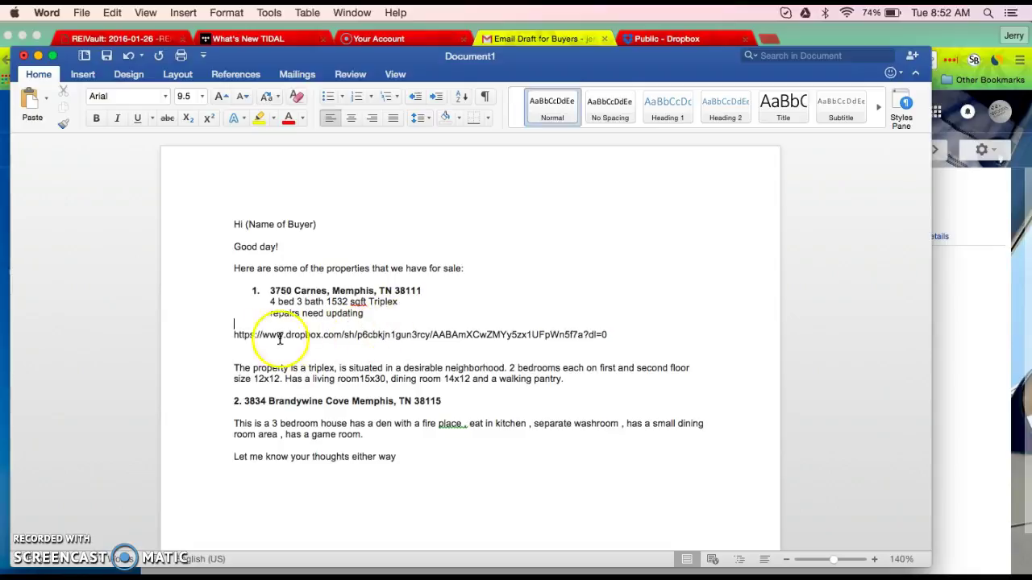
pyautogui.click(127, 55)
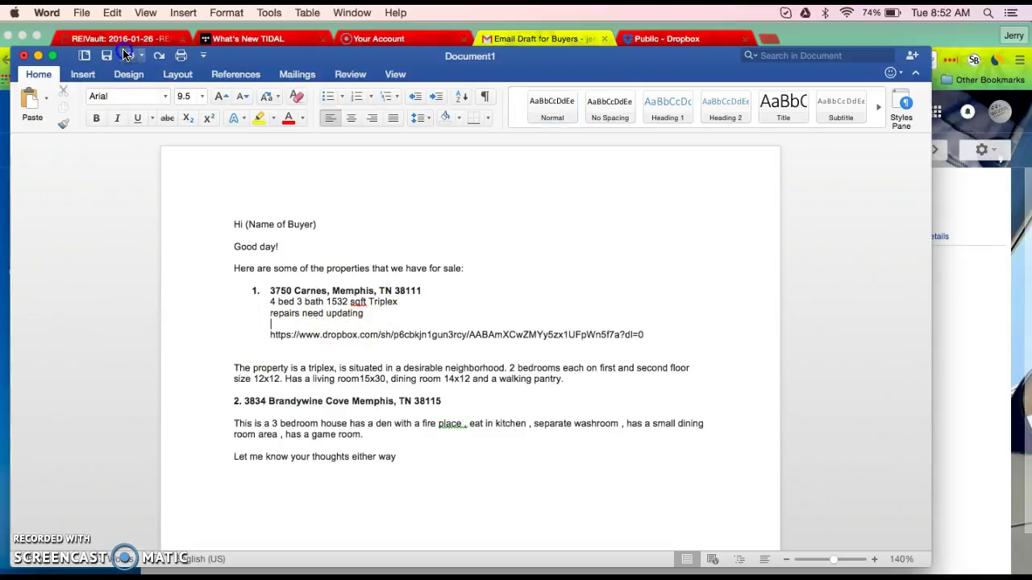
pyautogui.click(126, 54)
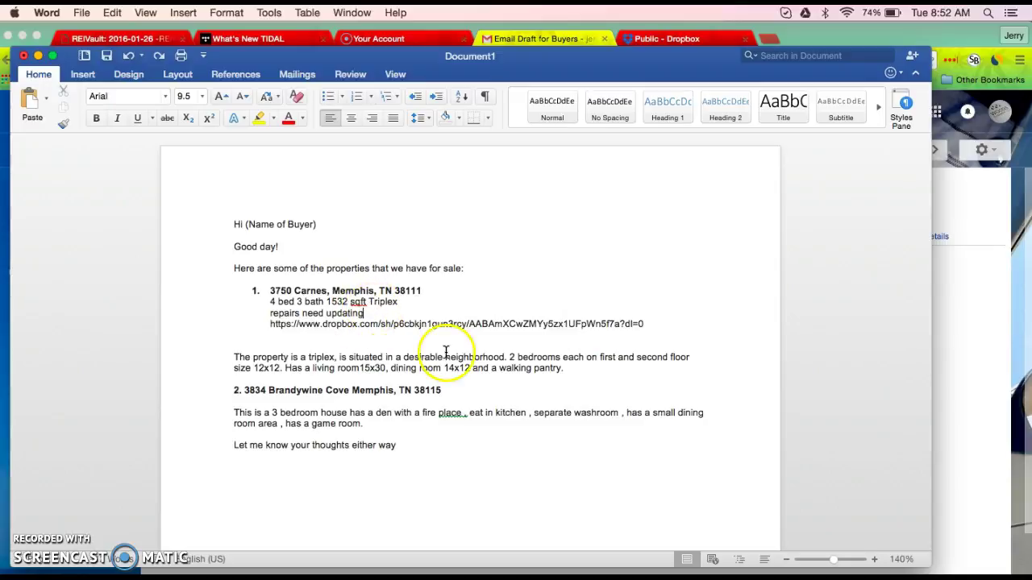
# Step: Label the Dropbox link line 'Pics:'
pyautogui.click(272, 325)
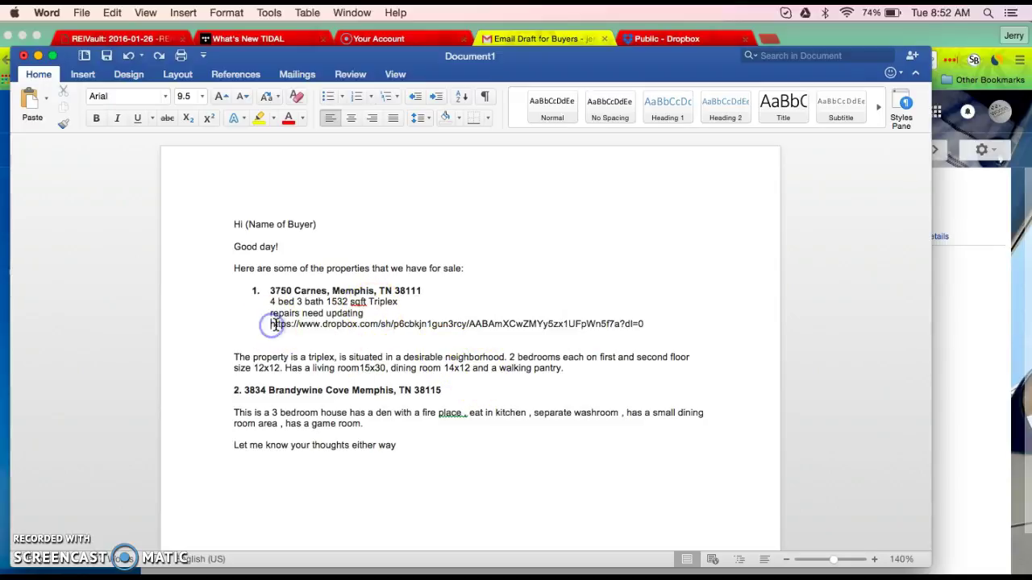
pyautogui.write('Picds :')
pyautogui.press('BackSpace')
pyautogui.press('BackSpace')
pyautogui.press('BackSpace')
pyautogui.press('BackSpace')
pyautogui.press('BackSpace')
pyautogui.write('s:')
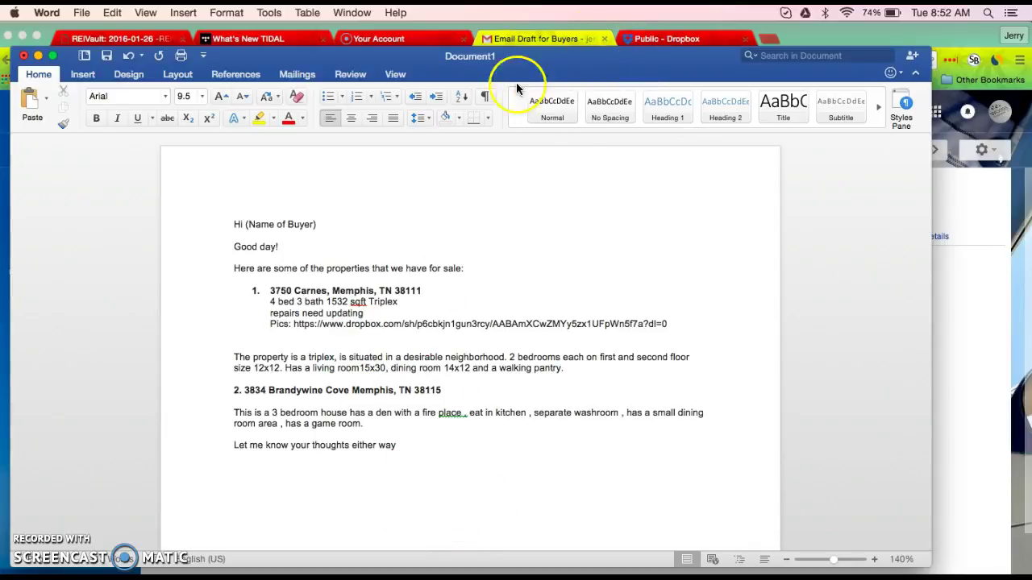
pyautogui.click(665, 38)
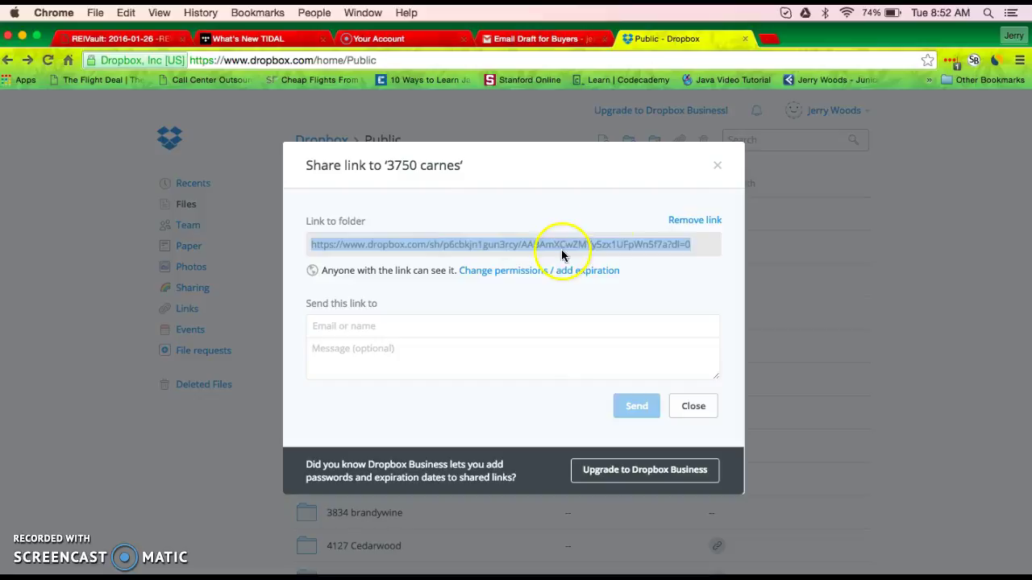
pyautogui.click(717, 165)
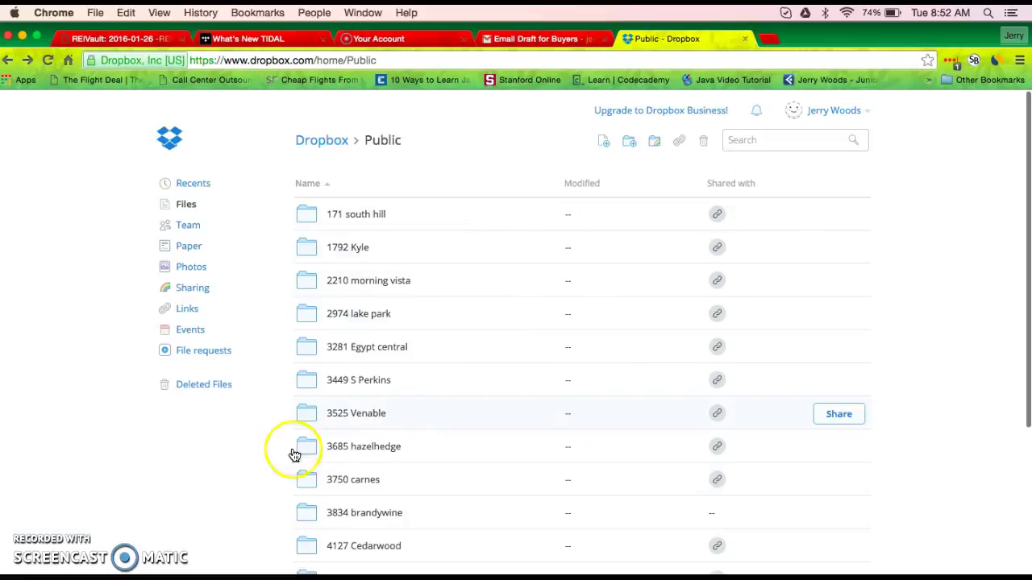
pyautogui.click(372, 480)
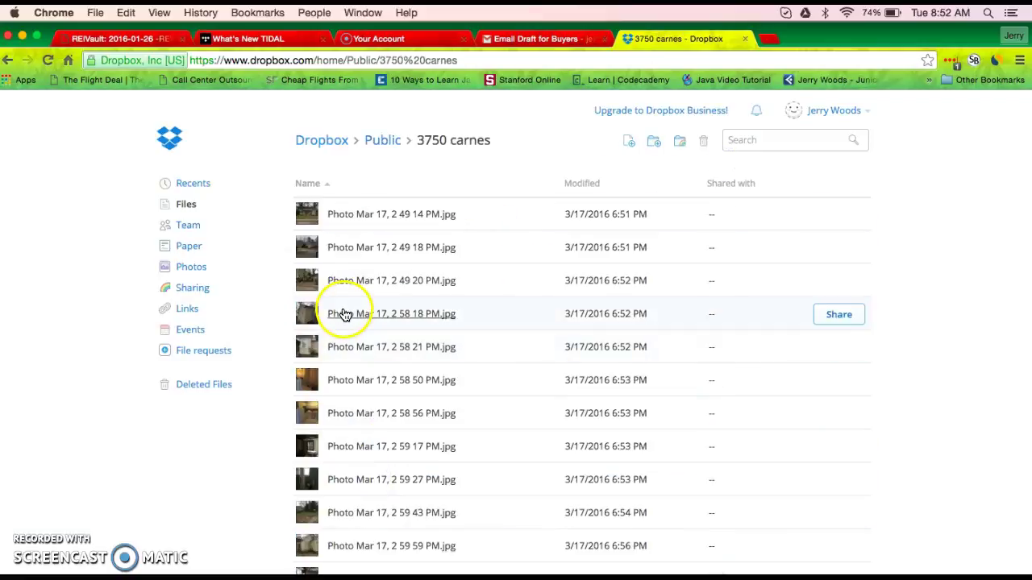
pyautogui.click(384, 216)
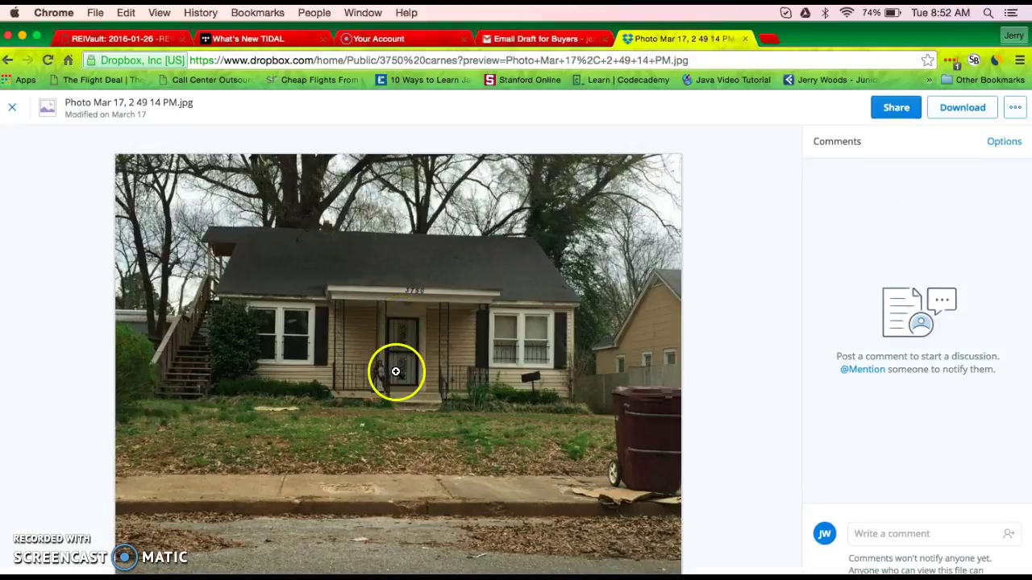
pyautogui.rightClick(395, 372)
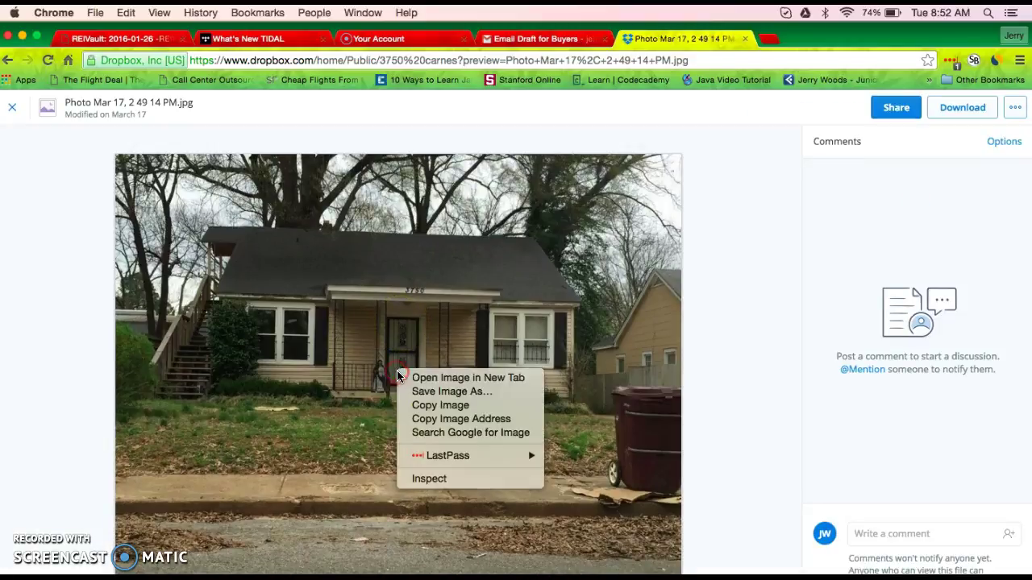
pyautogui.click(443, 394)
pyautogui.write('1')
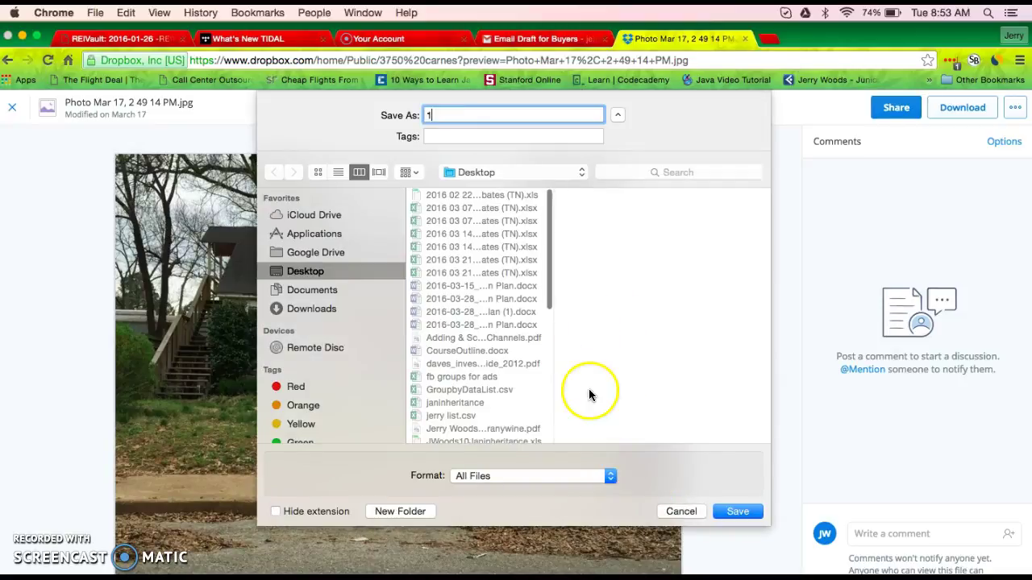
pyautogui.click(758, 520)
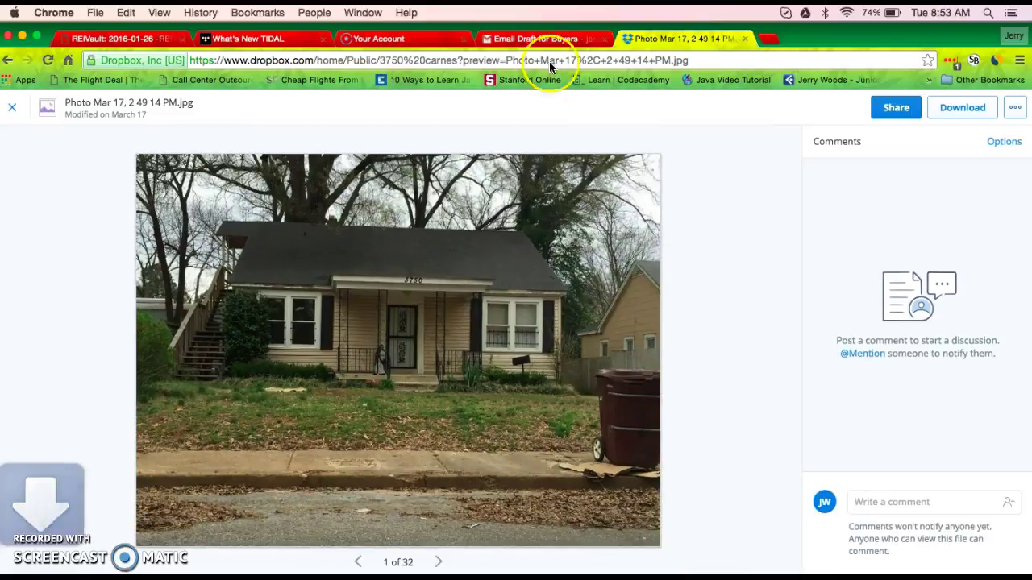
pyautogui.click(542, 39)
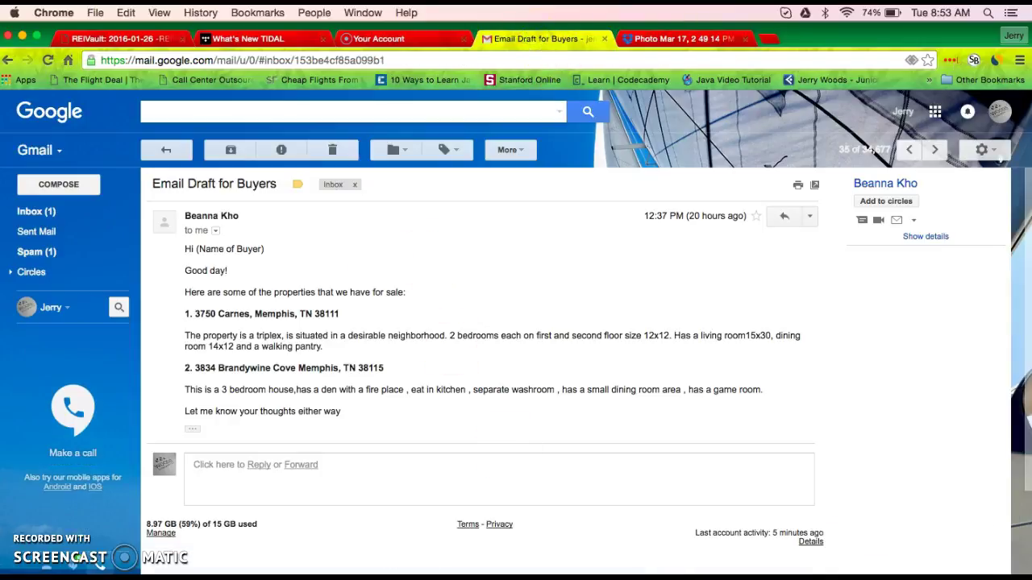
# Step: Add blank lines after 'repairs need updating' and delete the duplicate pasted Dropbox link
pyautogui.press('super+Tab')
pyautogui.click(433, 309)
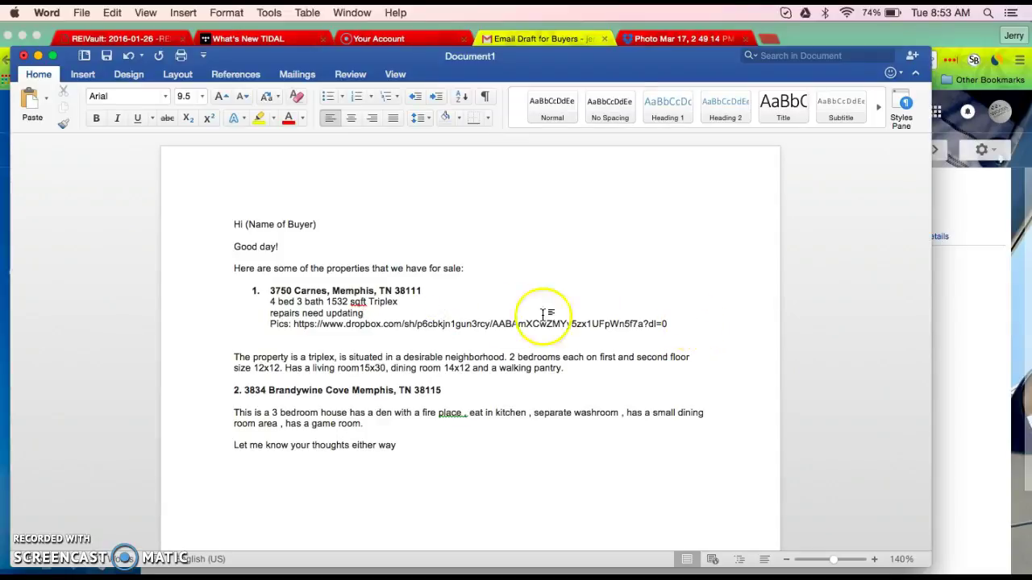
pyautogui.press('Return')
pyautogui.press('Return')
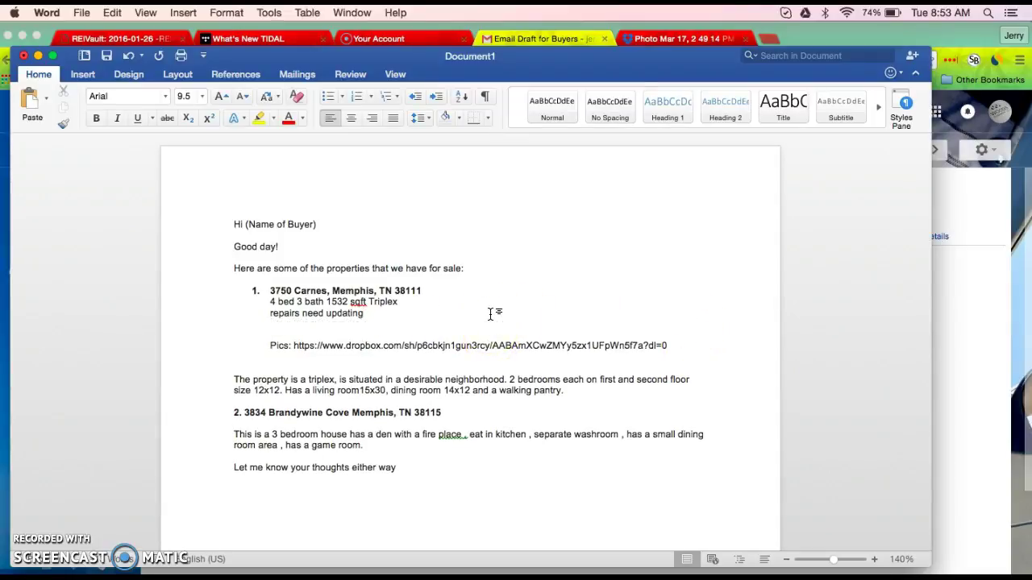
pyautogui.press('super+v')
pyautogui.moveTo(645, 334); pyautogui.dragTo(267, 335)
pyautogui.press('BackSpace')
# Step: Start inserting a picture from file and browse the Desktop in the chooser
pyautogui.click(84, 76)
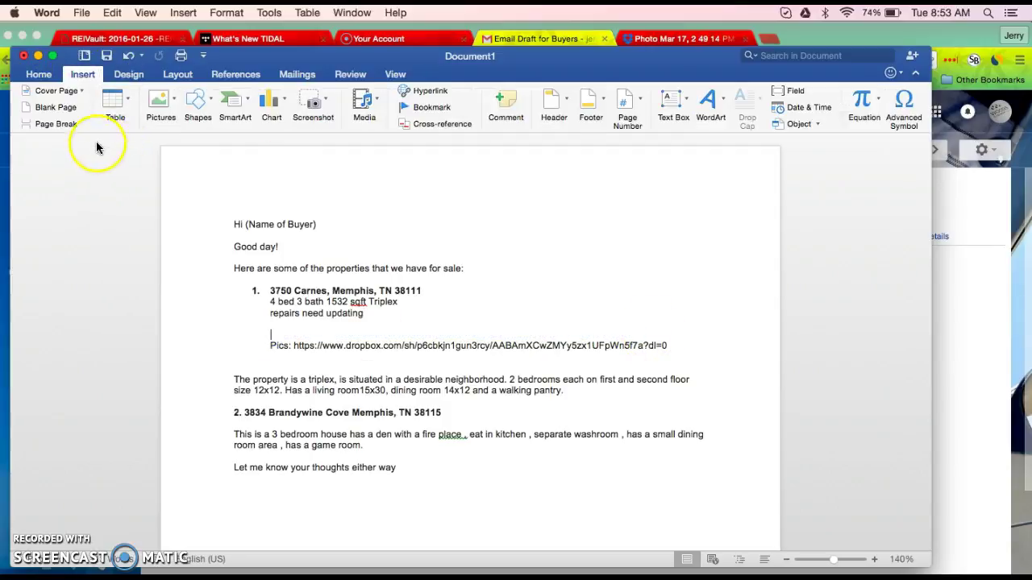
pyautogui.click(158, 111)
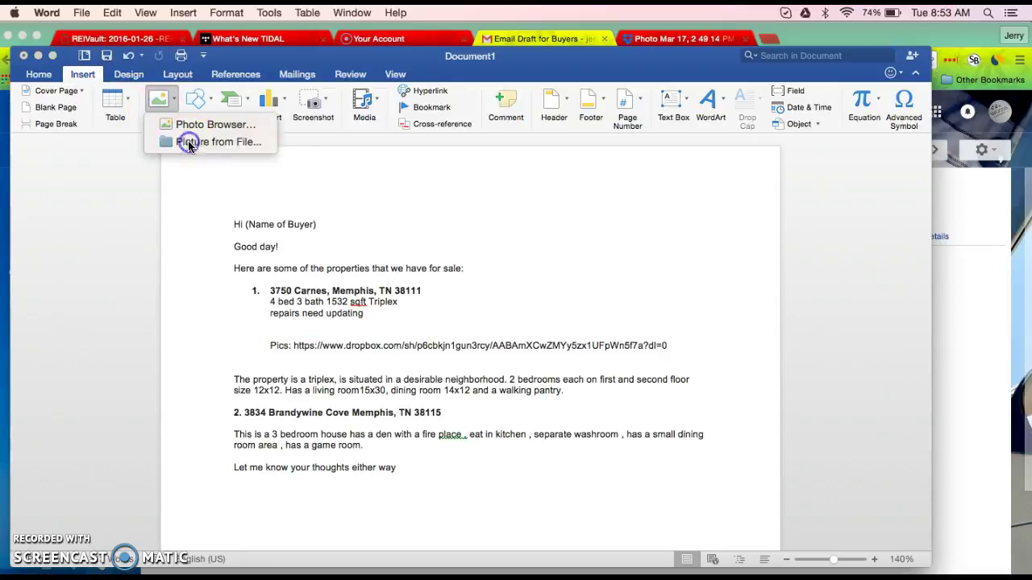
pyautogui.click(187, 142)
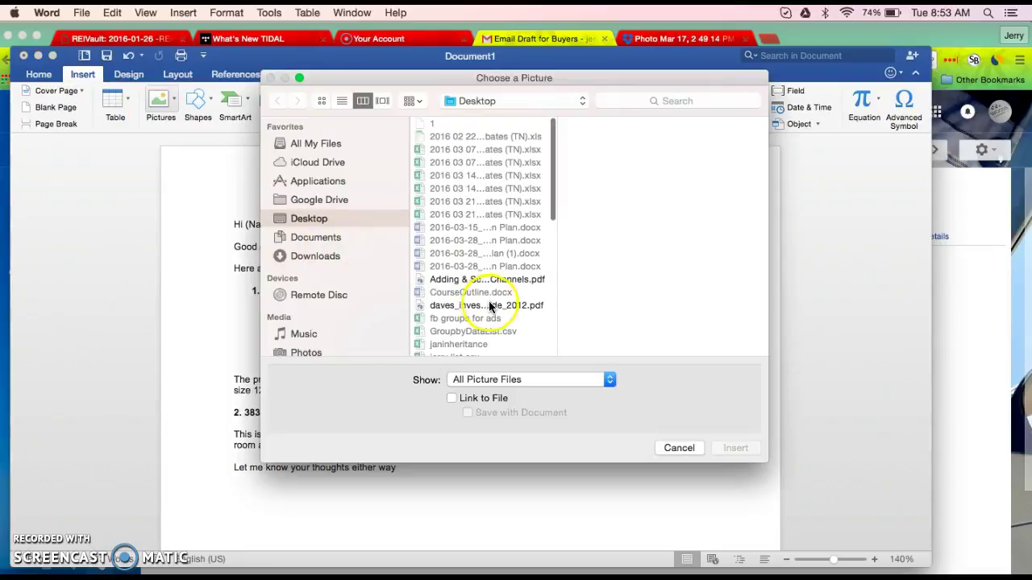
pyautogui.scroll(-5, 491, 305)
pyautogui.scroll(-10, 491, 305)
pyautogui.scroll(2, 491, 304)
pyautogui.scroll(3, 491, 304)
pyautogui.scroll(5, 495, 236)
pyautogui.scroll(3, 496, 236)
pyautogui.scroll(-3, 496, 236)
pyautogui.scroll(2, 496, 234)
pyautogui.scroll(5, 496, 234)
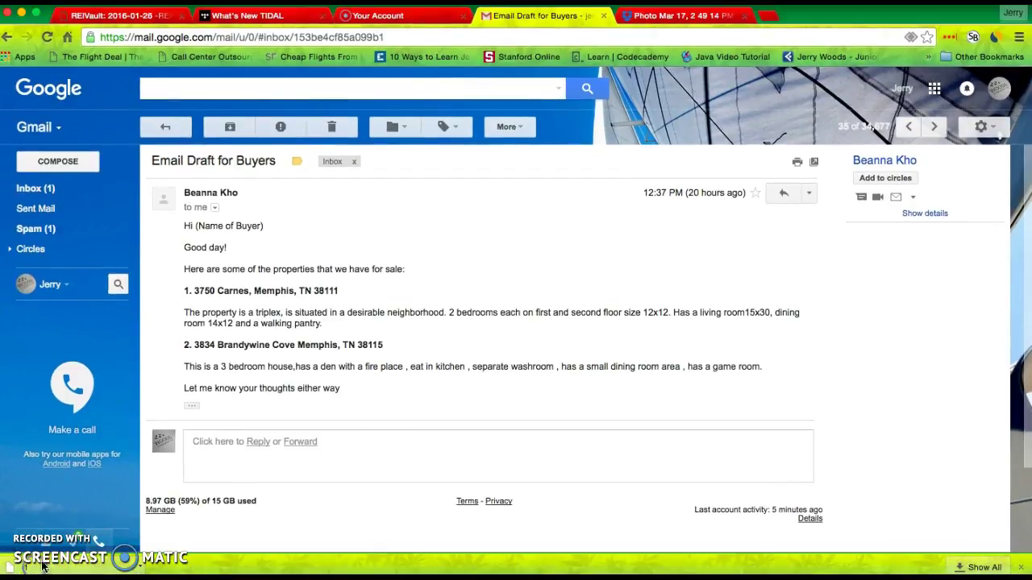
# Step: Open the downloaded 3750 house photo in Preview and save it as 1.jpeg
pyautogui.click(99, 545)
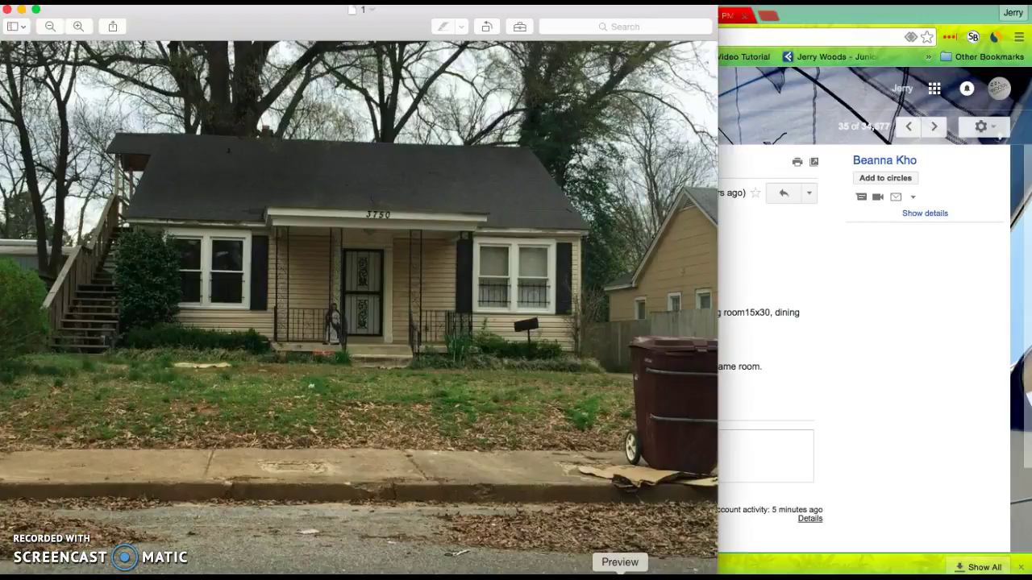
pyautogui.click(402, 363)
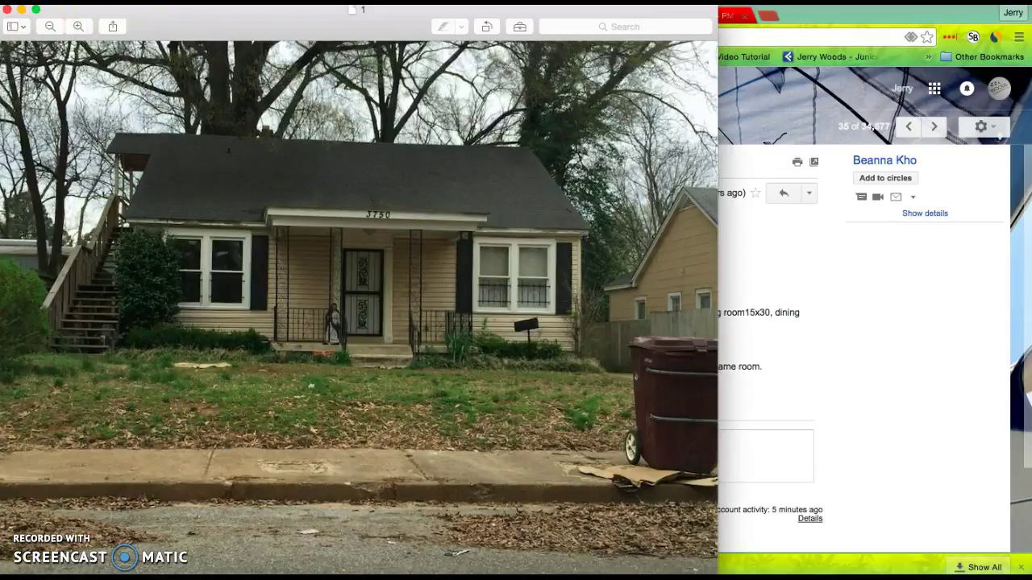
pyautogui.click(95, 2)
pyautogui.click(110, 91)
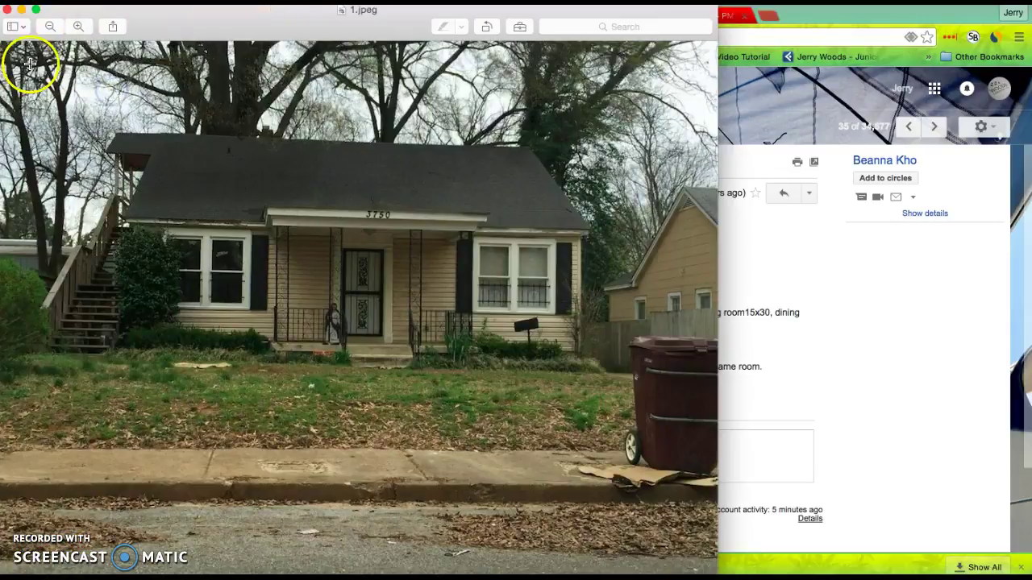
# Step: Close Preview and insert 1.jpeg into the Word email above the Pics link
pyautogui.click(10, 10)
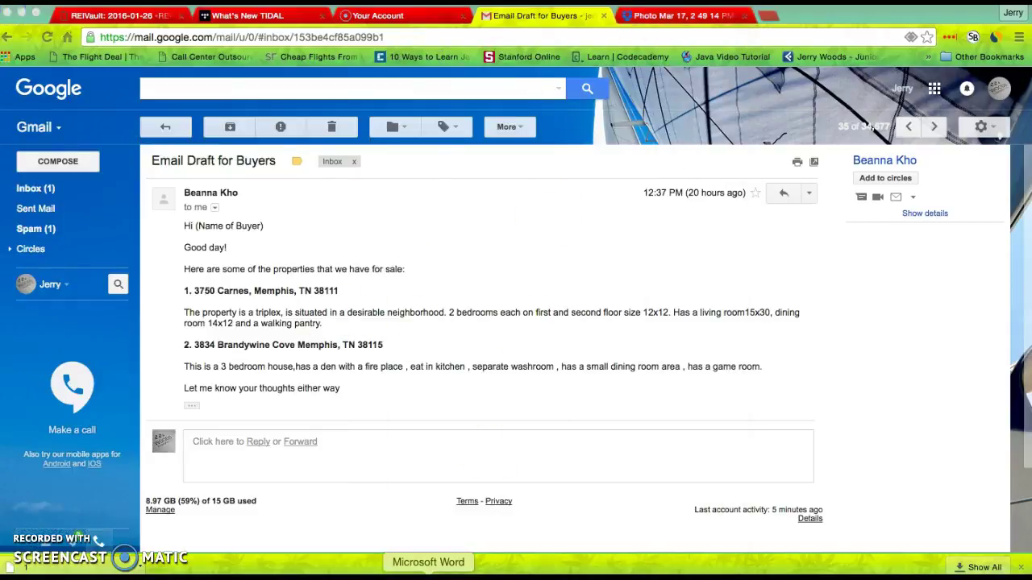
pyautogui.click(428, 572)
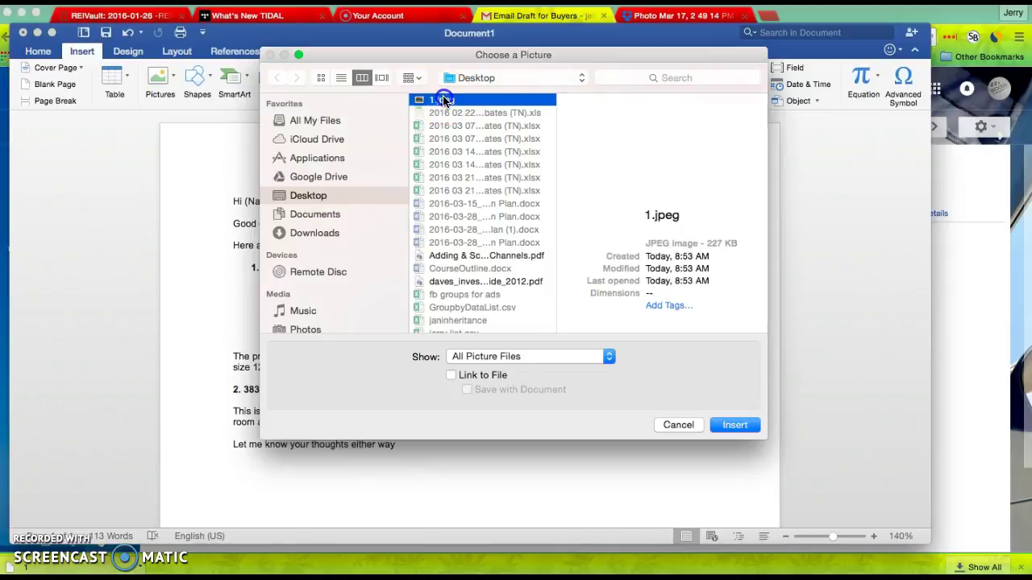
pyautogui.doubleClick(442, 100)
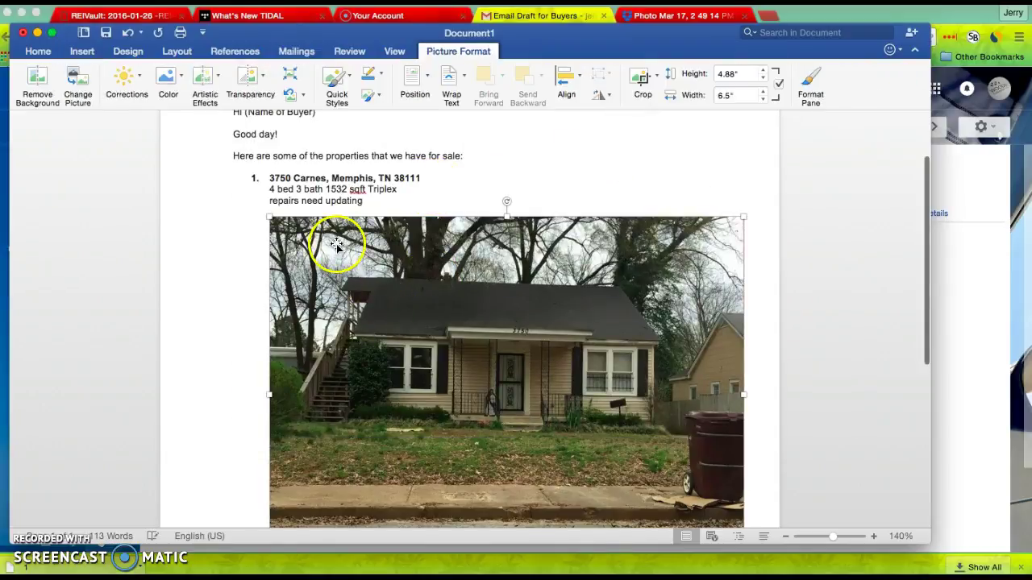
pyautogui.scroll(-3, 774, 384)
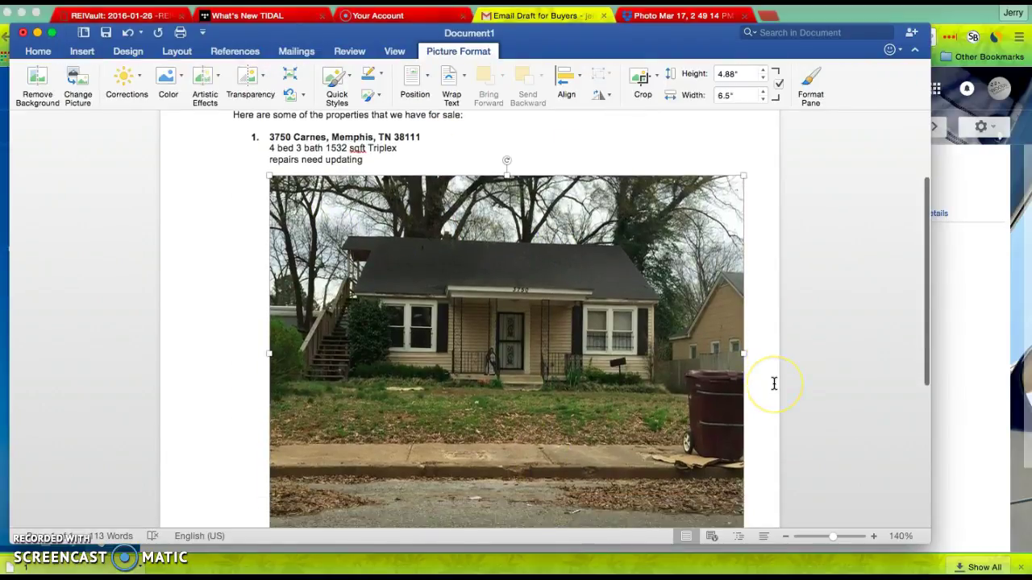
pyautogui.scroll(-3, 774, 385)
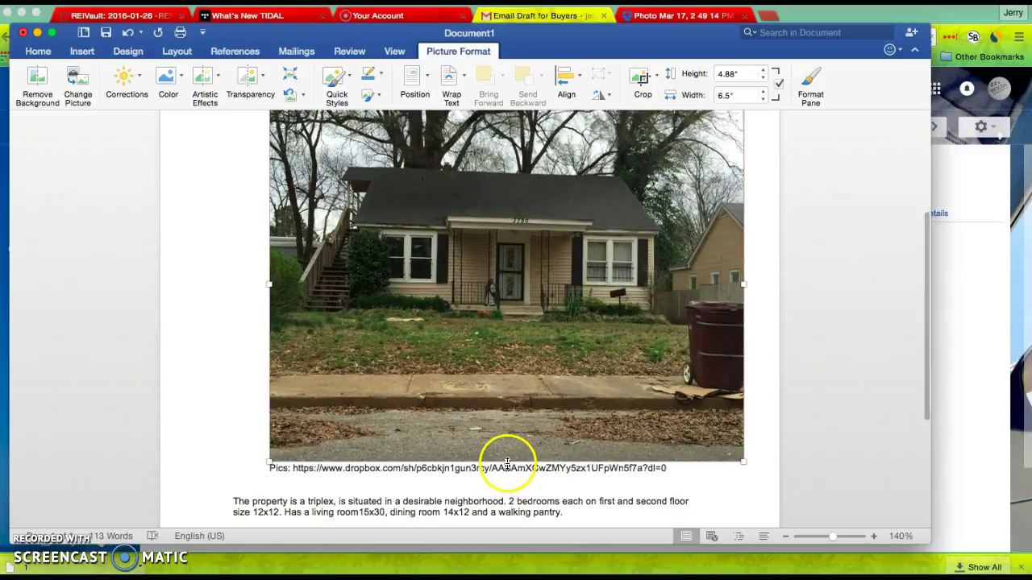
pyautogui.moveTo(506, 462); pyautogui.dragTo(500, 370)
pyautogui.moveTo(742, 239); pyautogui.dragTo(666, 238)
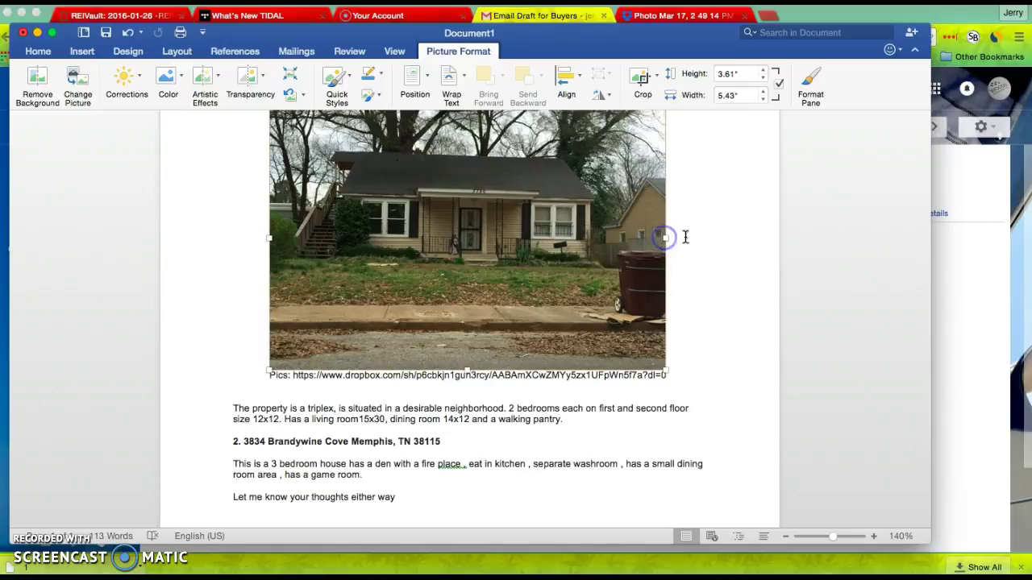
pyautogui.scroll(3, 723, 237)
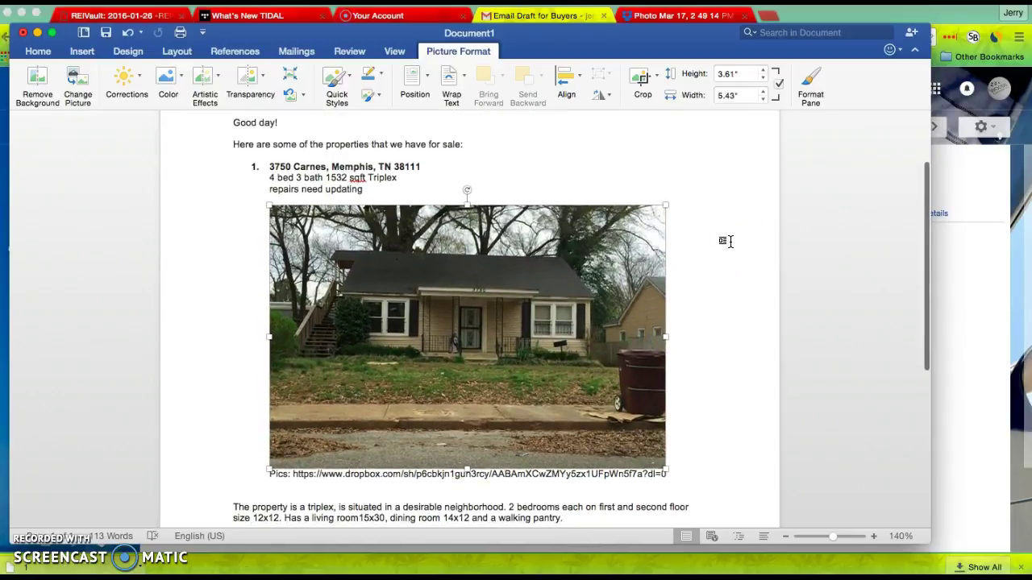
pyautogui.click(725, 247)
pyautogui.scroll(-1, 725, 248)
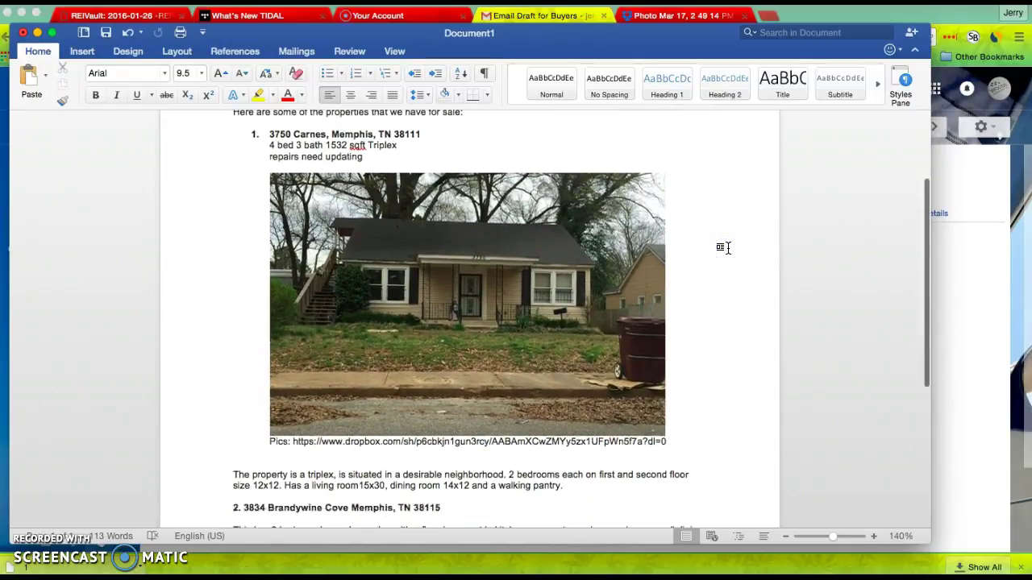
pyautogui.scroll(-2, 725, 248)
pyautogui.scroll(-1, 725, 248)
pyautogui.scroll(-1, 723, 247)
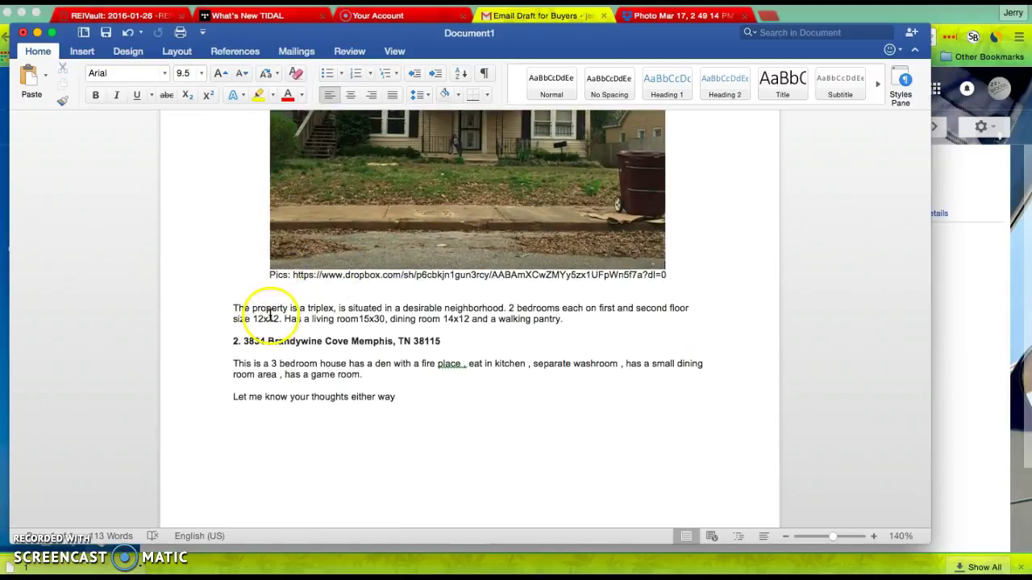
# Step: Delete the old 'The property is a triplex…' description under the first listing
pyautogui.click(223, 306)
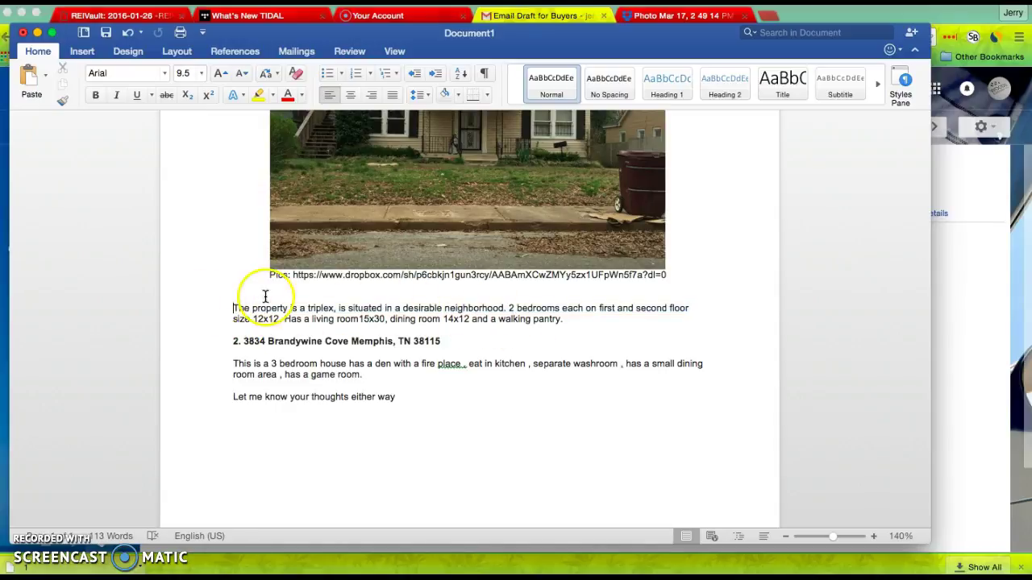
pyautogui.press('BackSpace')
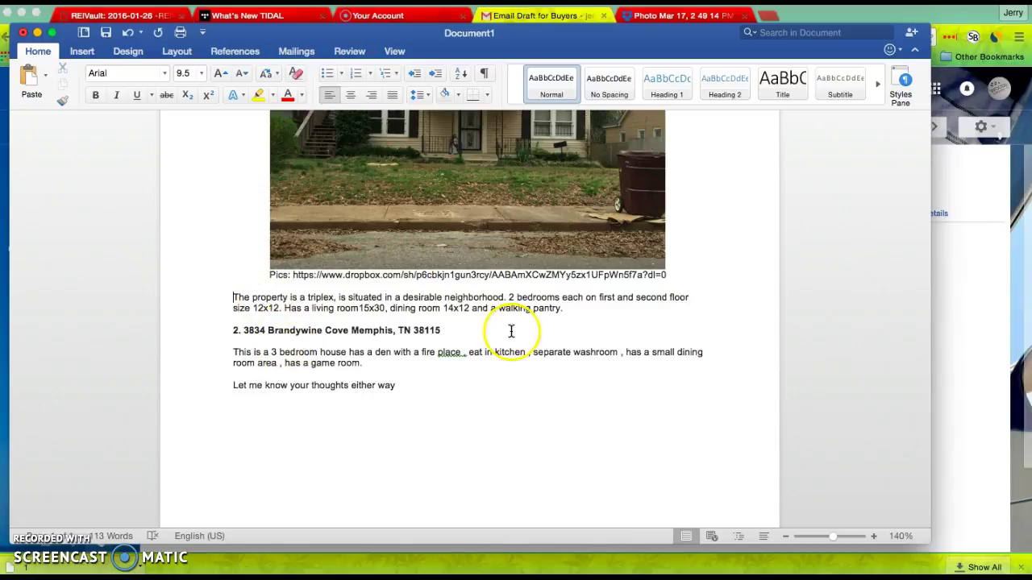
pyautogui.moveTo(564, 309)
pyautogui.mouseDown()
pyautogui.moveTo(329, 312)
pyautogui.moveTo(234, 297)
pyautogui.mouseUp()
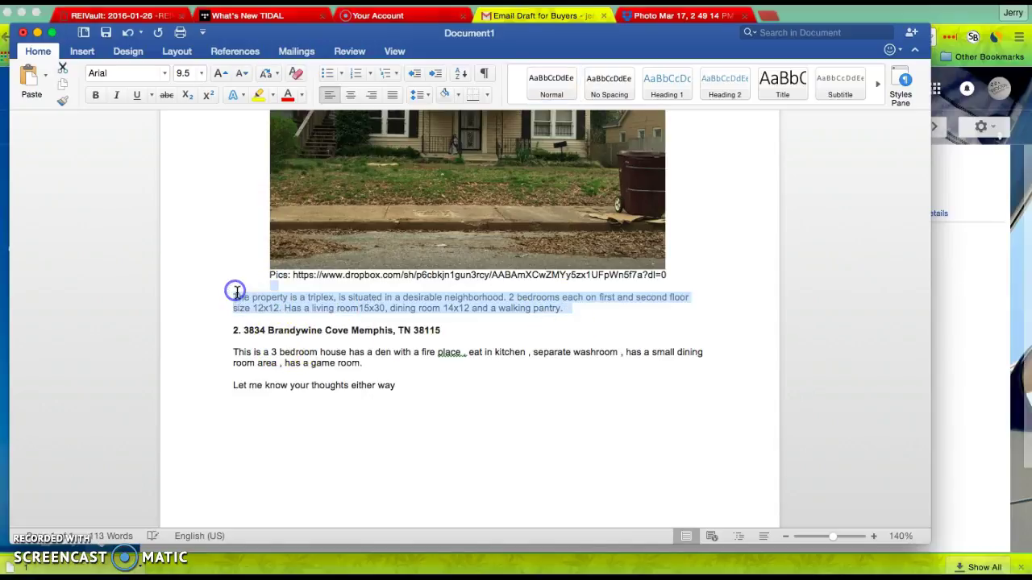
pyautogui.press('BackSpace')
# Step: Turn the Pics Dropbox URL into a live hyperlink followed by an empty line
pyautogui.scroll(2, 234, 284)
pyautogui.scroll(3, 234, 284)
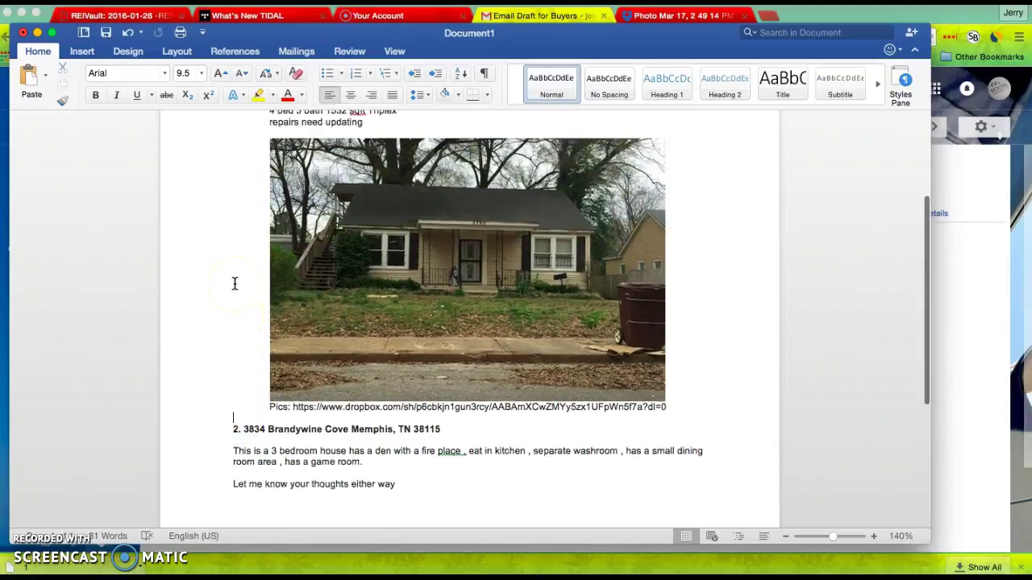
pyautogui.scroll(2, 234, 284)
pyautogui.scroll(-3, 235, 284)
pyautogui.click(676, 390)
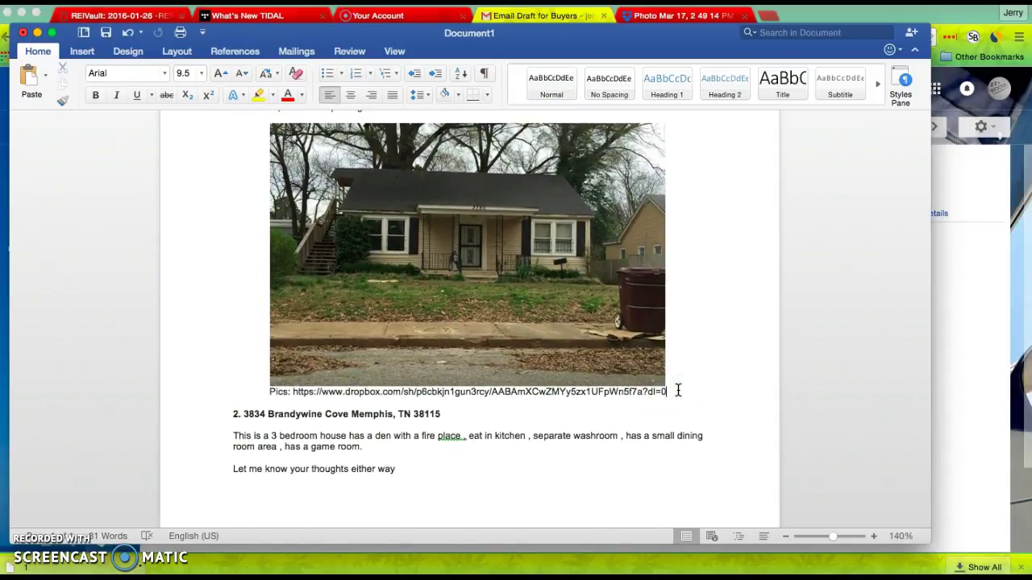
pyautogui.press('Return')
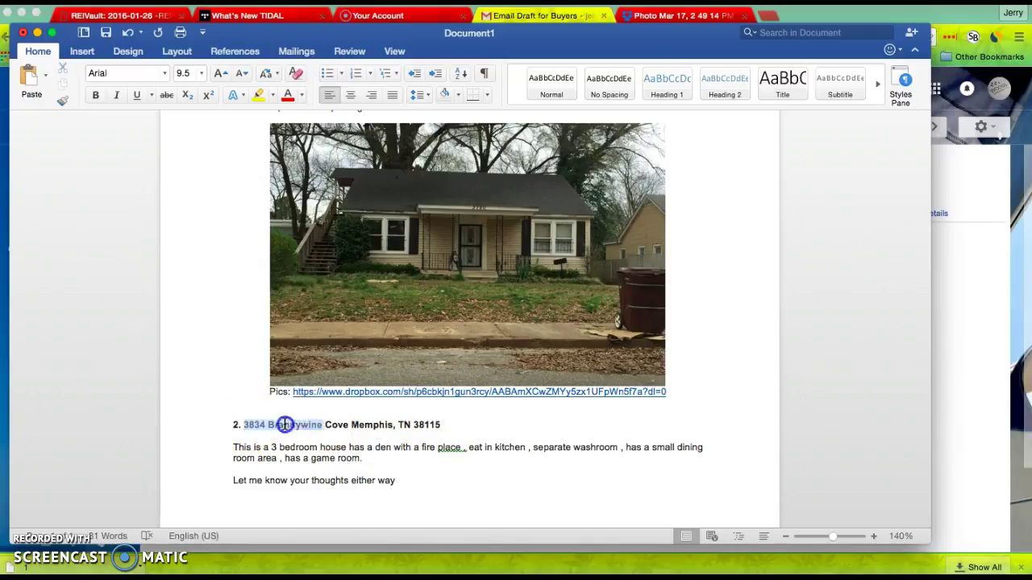
pyautogui.moveTo(309, 425); pyautogui.dragTo(309, 424)
pyautogui.hotkey('ctrl', 'c')
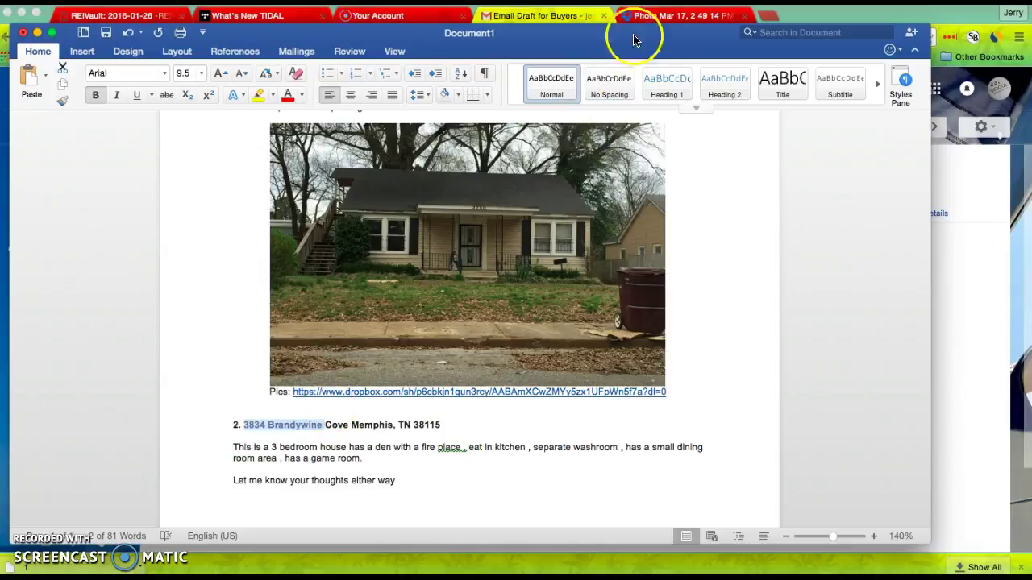
pyautogui.click(685, 16)
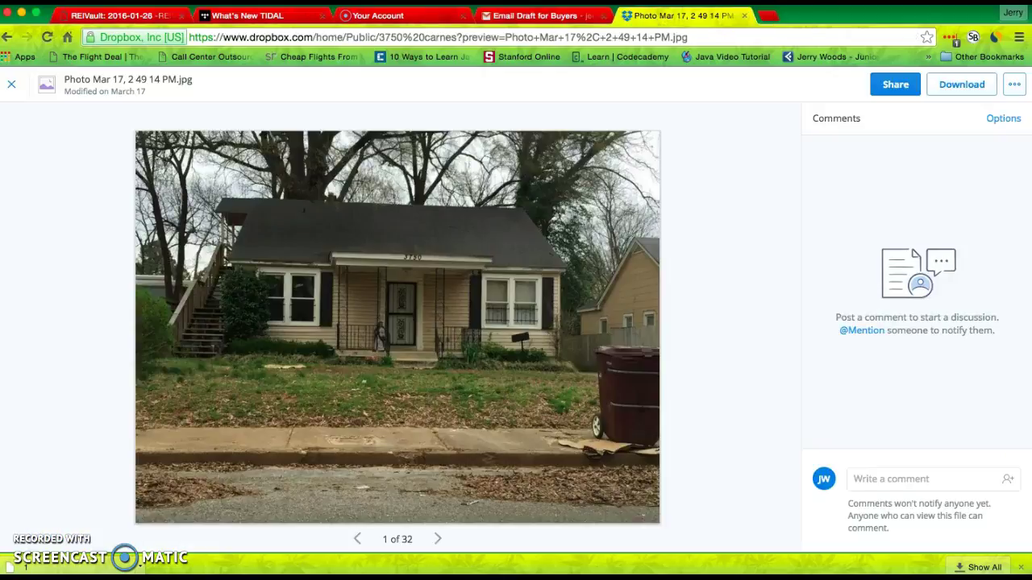
pyautogui.click(539, 15)
pyautogui.click(529, 39)
pyautogui.hotkey('ctrl', 'v')
pyautogui.press('Return')
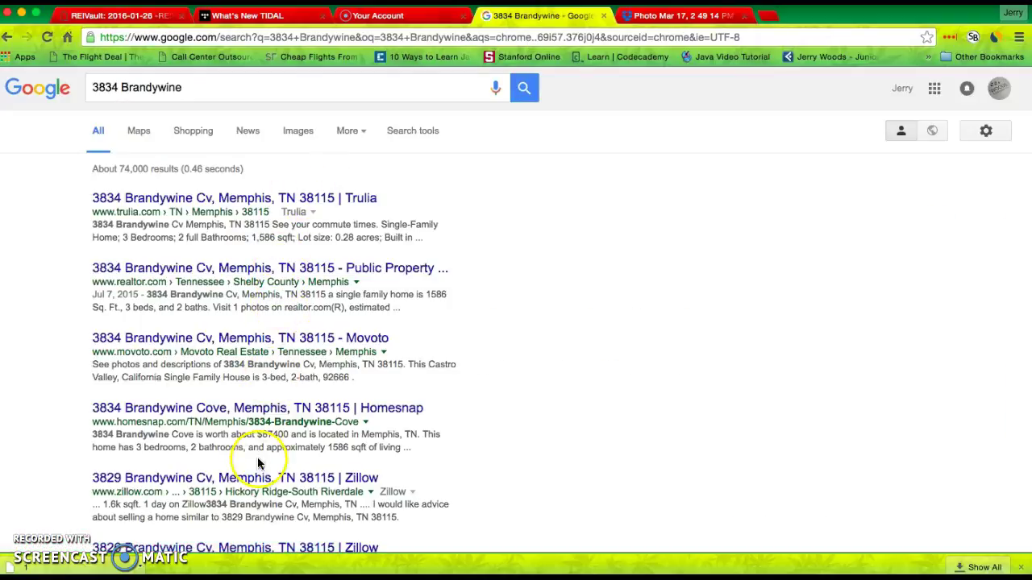
pyautogui.click(317, 197)
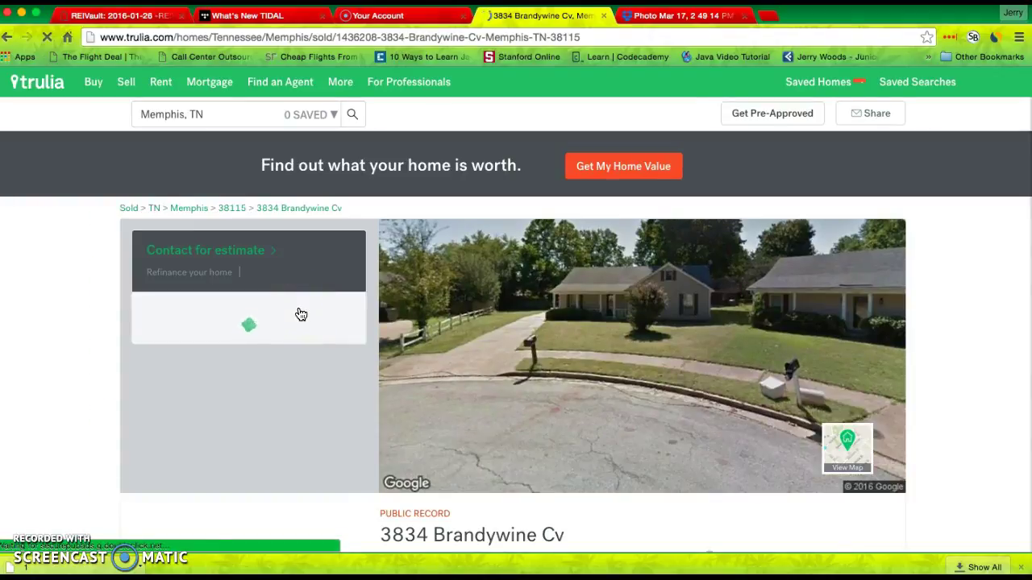
pyautogui.moveTo(447, 419); pyautogui.dragTo(448, 372)
pyautogui.scroll(-5, 448, 370)
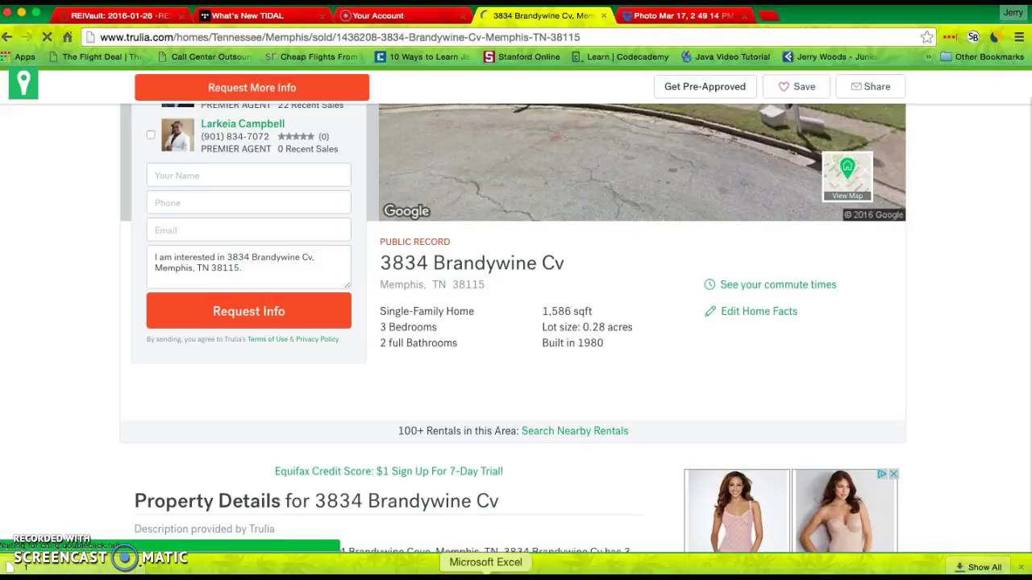
# Step: Add '3 bed 2 bath 1586sqft' and 'rent ready minor cosmetics needed' under the Brandywine address
pyautogui.click(447, 574)
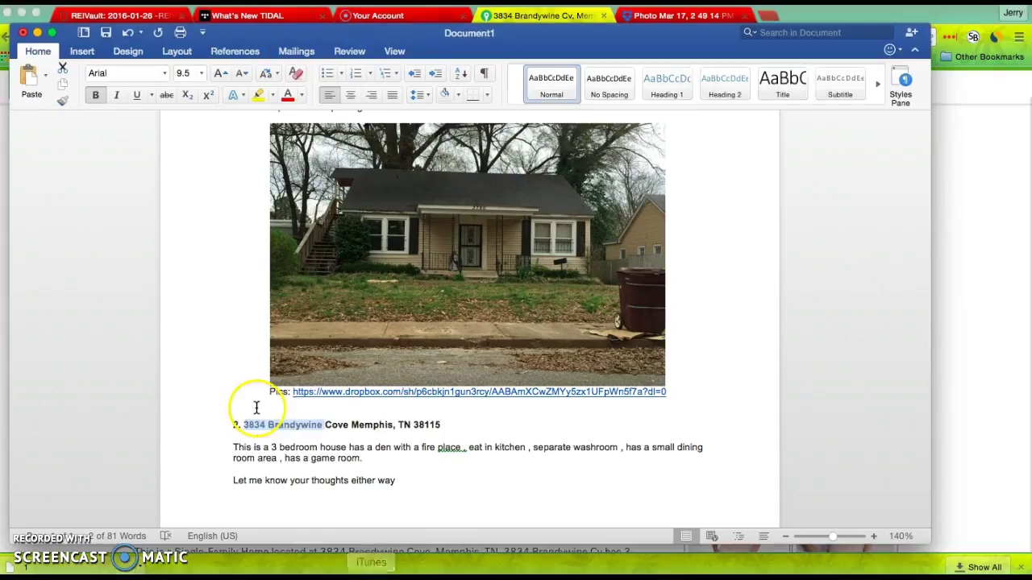
pyautogui.click(462, 419)
pyautogui.press('Return')
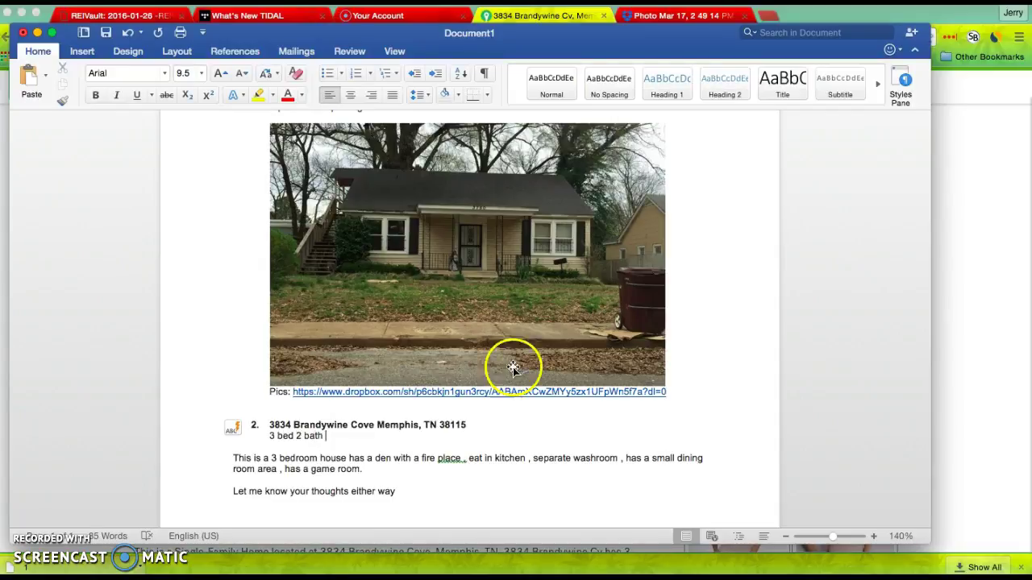
pyautogui.click(545, 16)
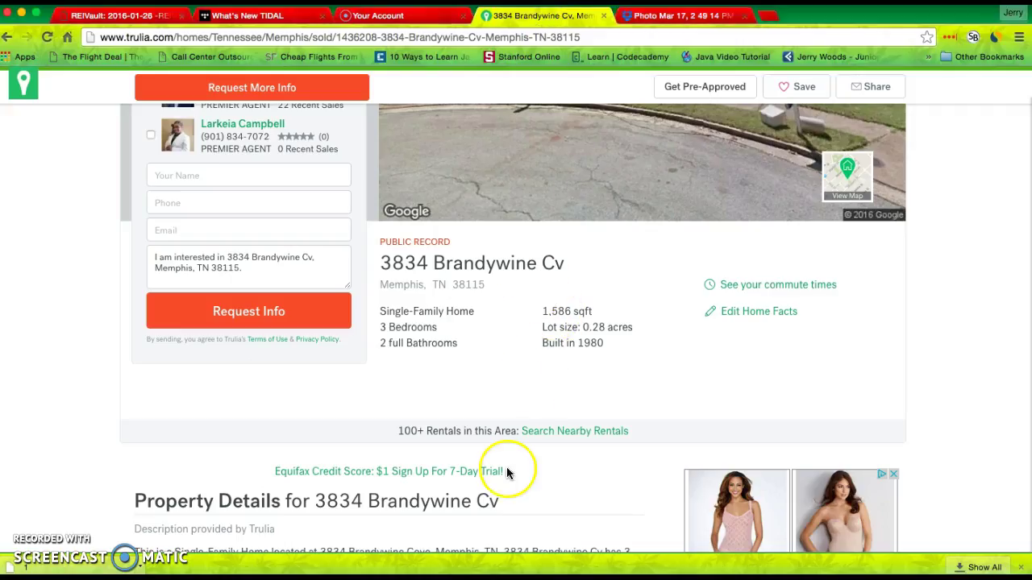
pyautogui.click(448, 575)
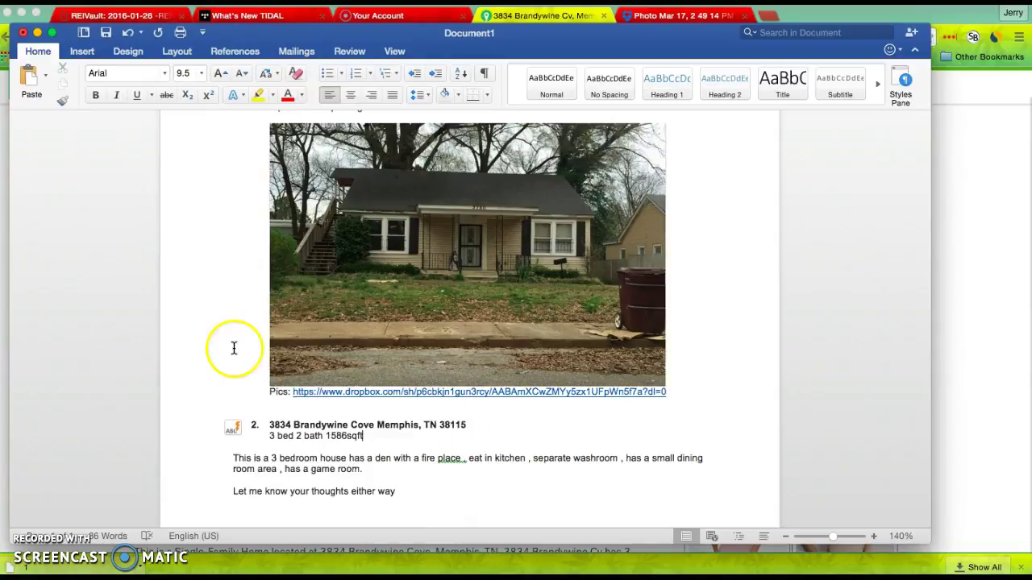
pyautogui.scroll(2, 231, 345)
pyautogui.scroll(1, 231, 345)
pyautogui.scroll(-3, 230, 345)
pyautogui.click(428, 437)
pyautogui.press('Return')
pyautogui.write('rent ready minor cosmetics needed')
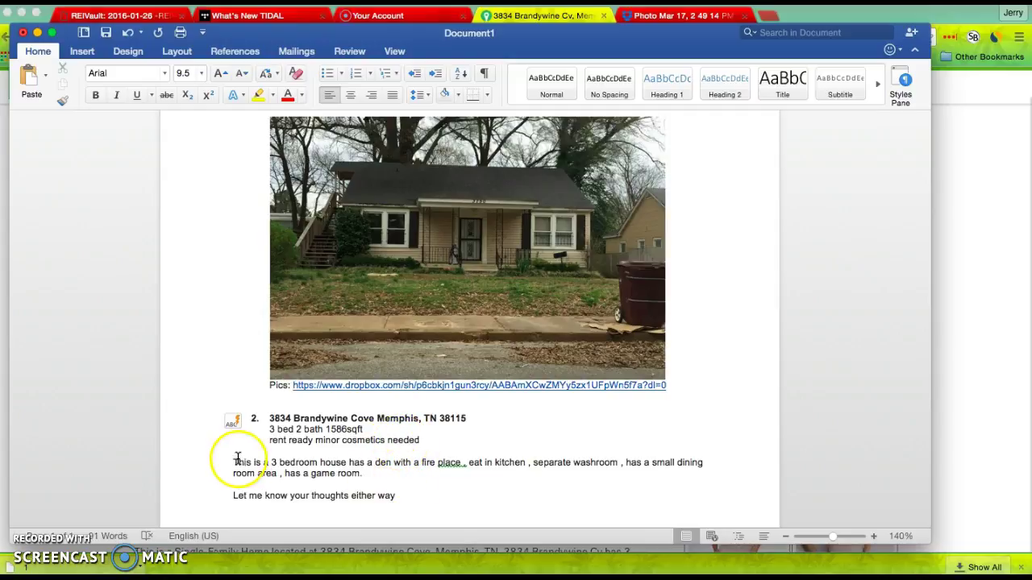
# Step: Delete the old 3 bedroom description paragraph from the second listing
pyautogui.moveTo(341, 462); pyautogui.dragTo(369, 474)
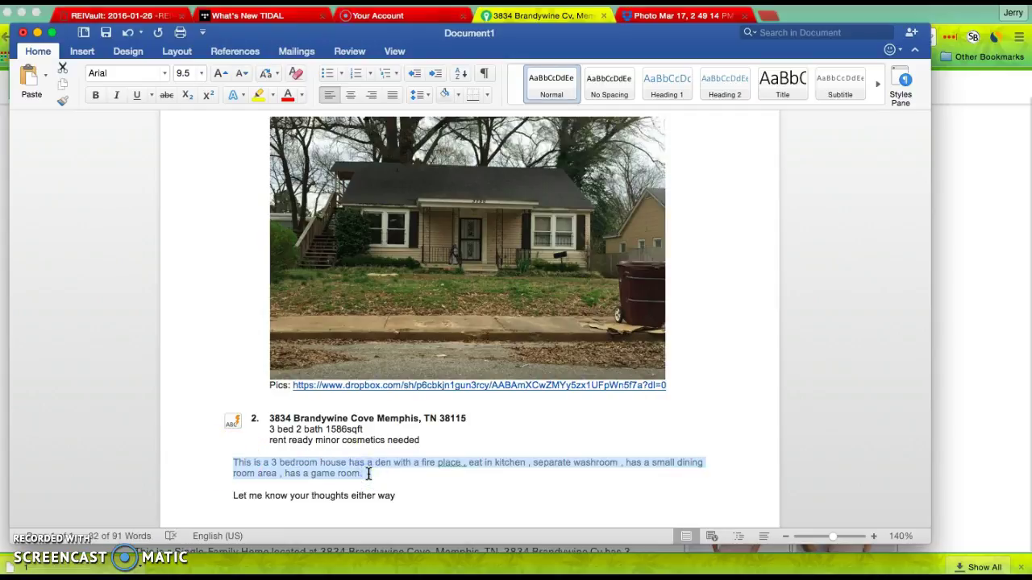
pyautogui.press('Delete')
pyautogui.click(429, 466)
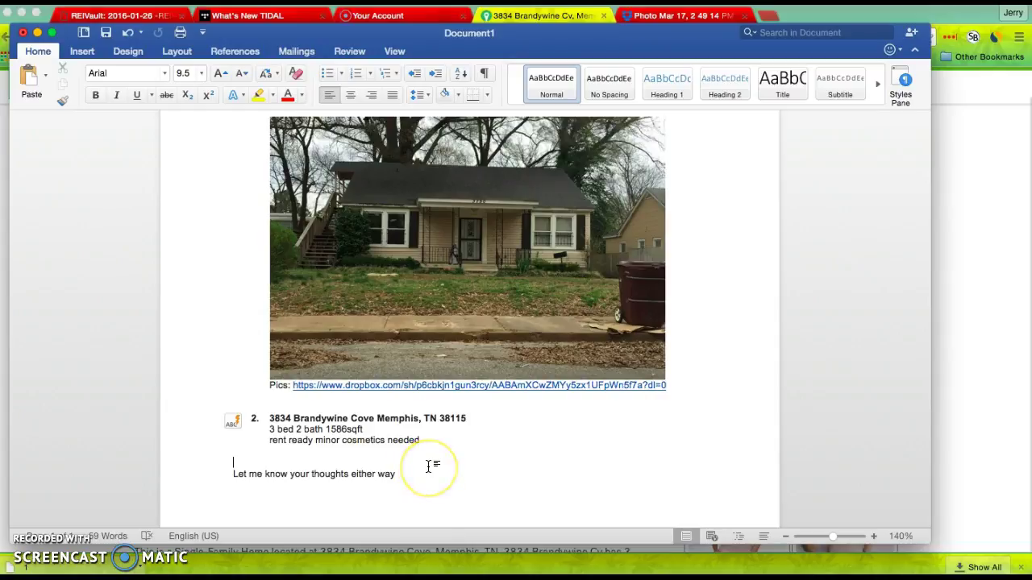
pyautogui.scroll(-1, 430, 465)
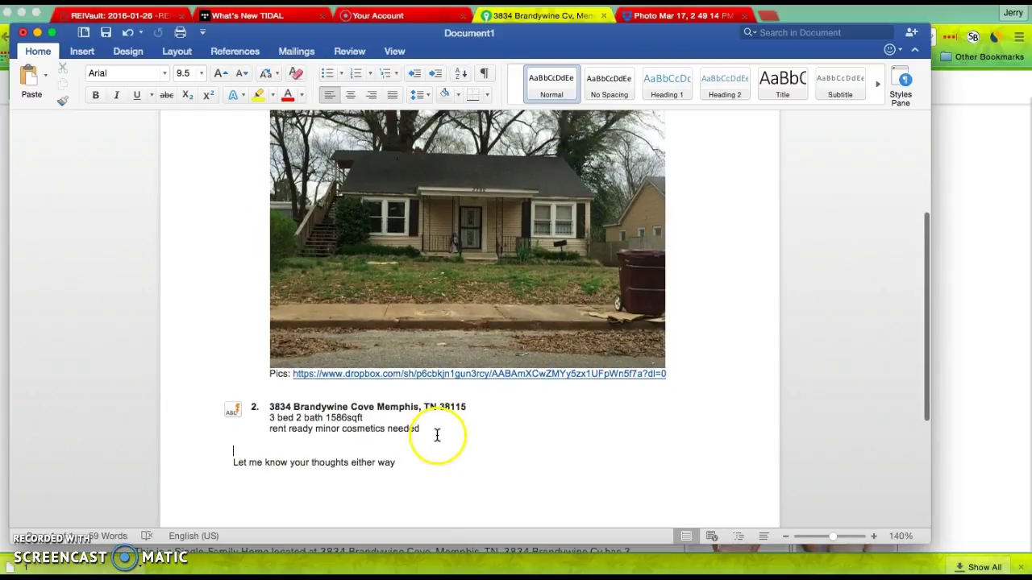
pyautogui.click(704, 16)
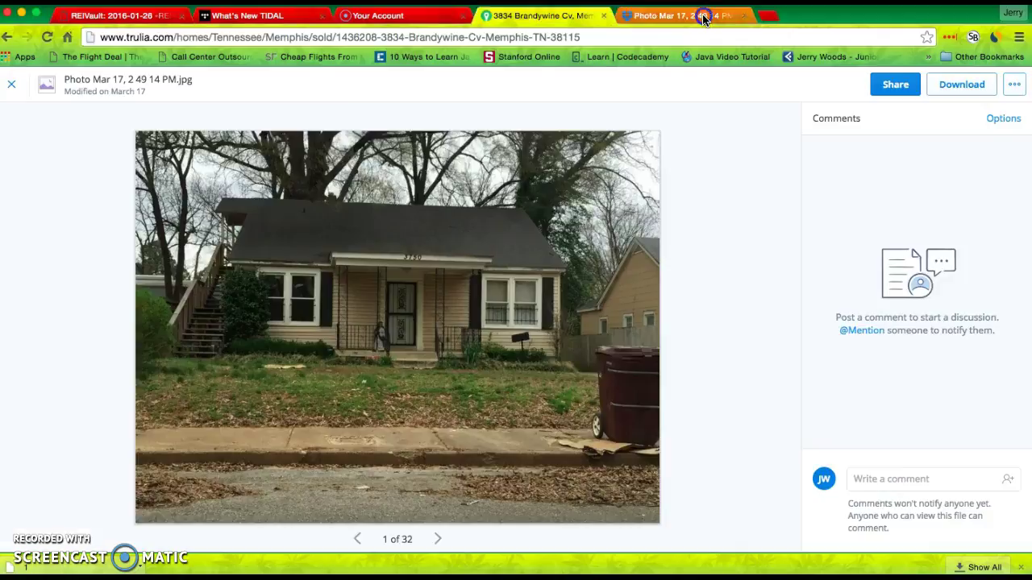
pyautogui.click(7, 38)
pyautogui.scroll(-1, 412, 261)
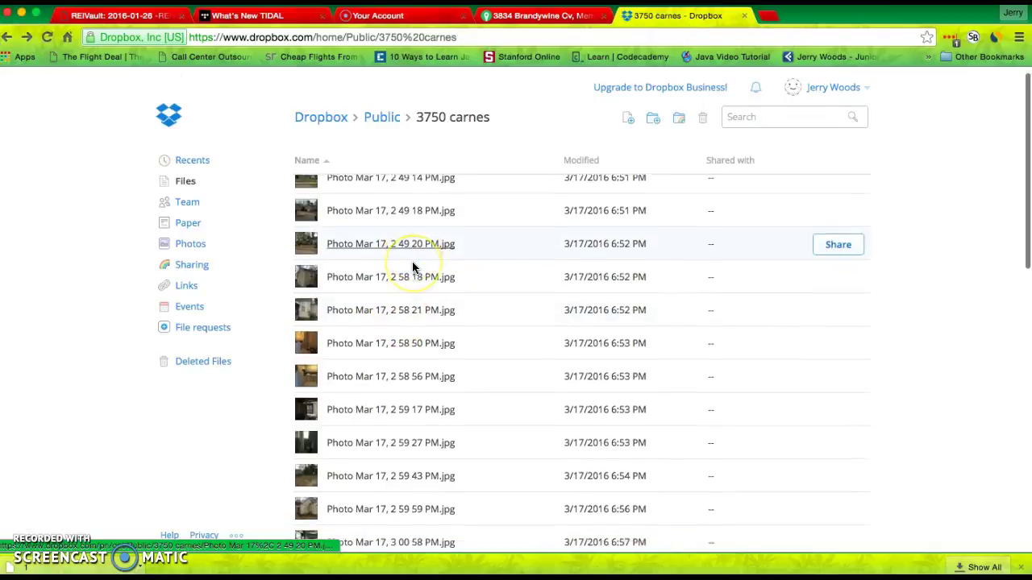
pyautogui.scroll(1, 380, 269)
pyautogui.click(8, 38)
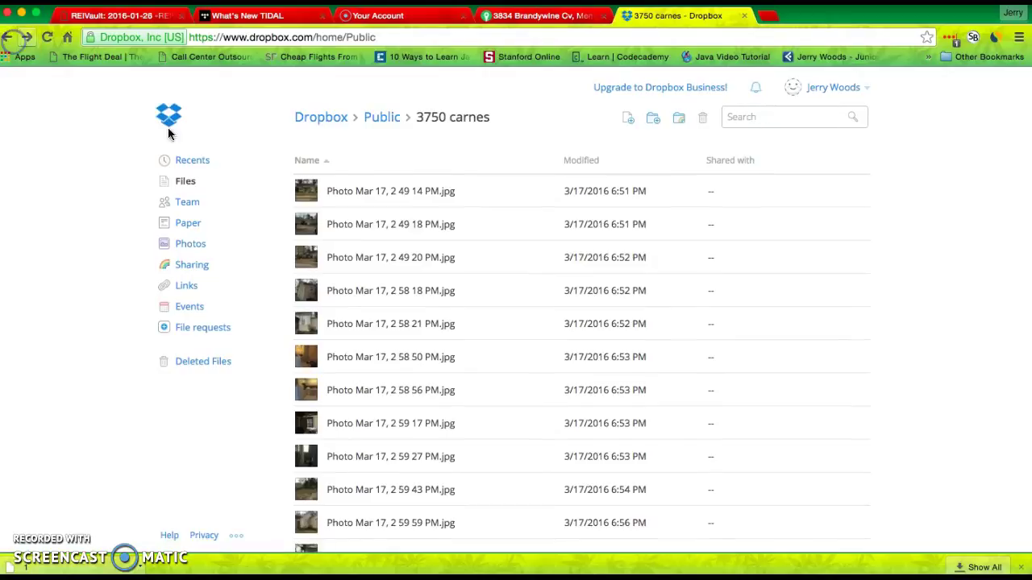
pyautogui.scroll(-1, 472, 365)
pyautogui.scroll(-2, 472, 364)
pyautogui.click(395, 410)
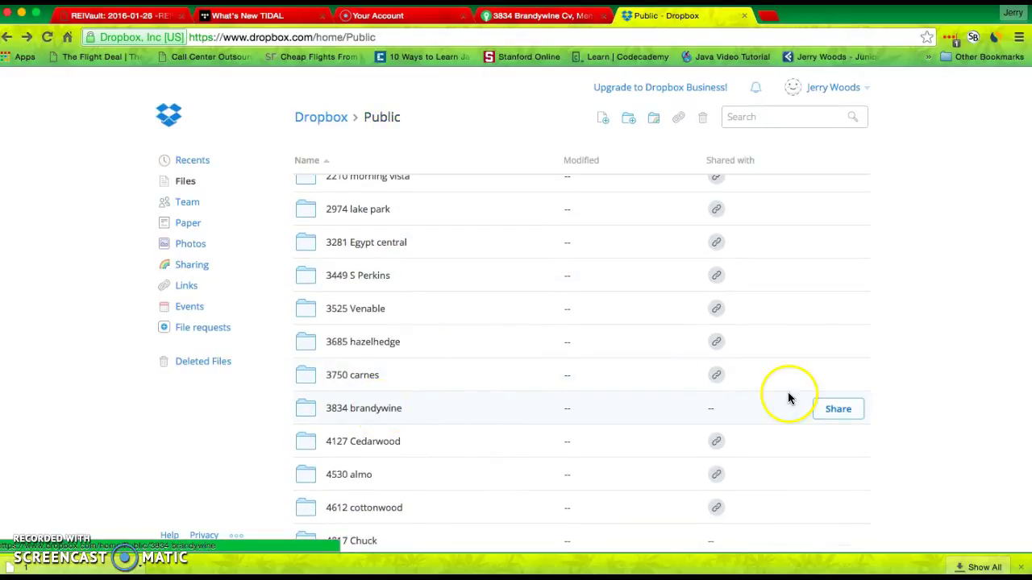
pyautogui.click(392, 408)
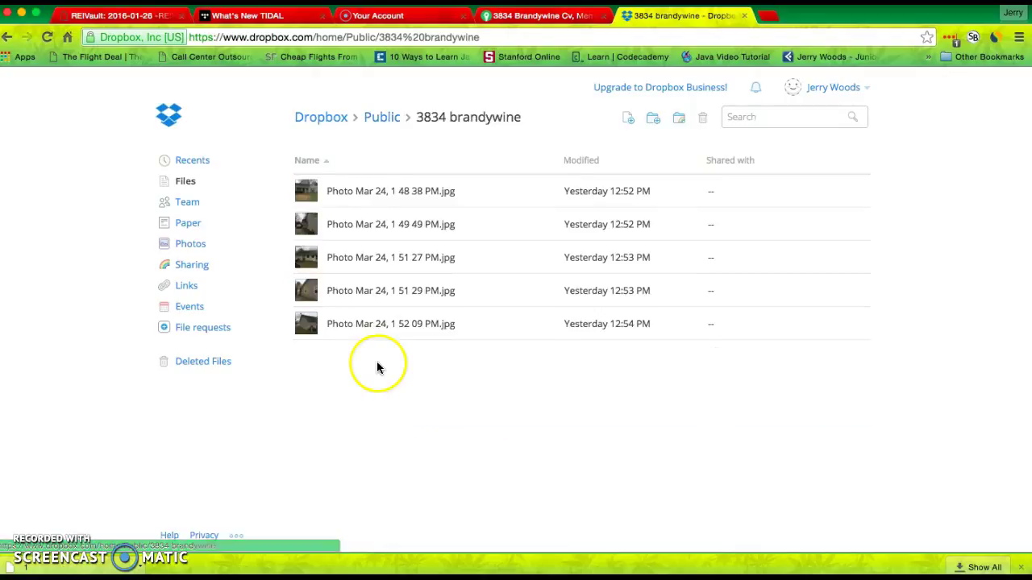
# Step: Download the folder's first photo and save it in Preview as unspecified.jpeg
pyautogui.click(367, 198)
pyautogui.click(322, 328)
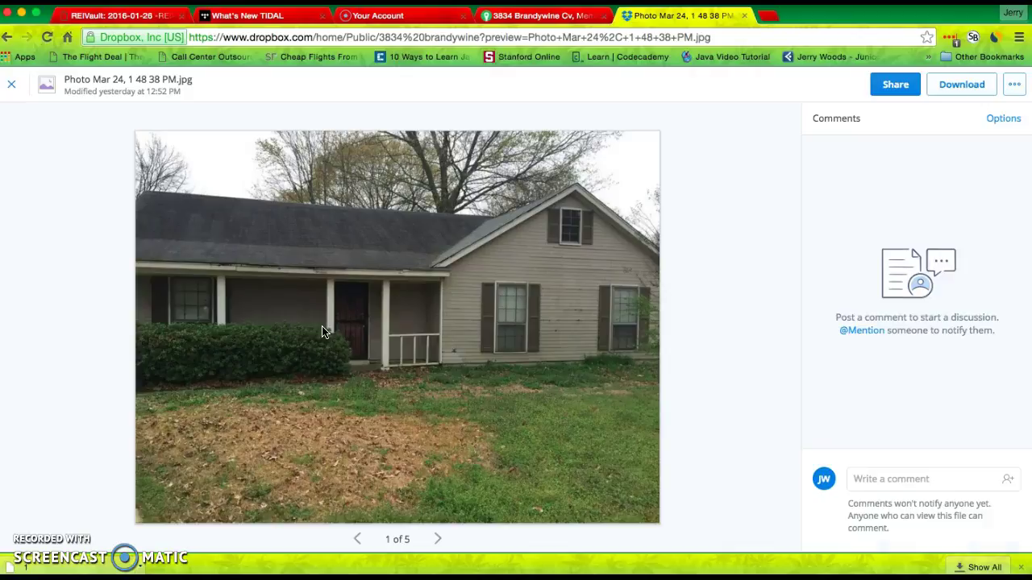
pyautogui.rightClick(322, 331)
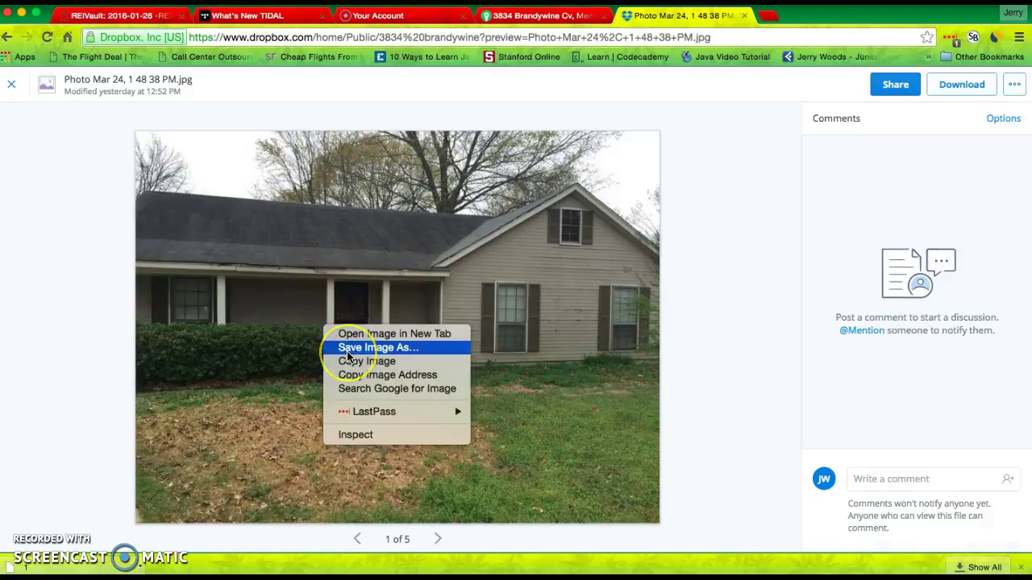
pyautogui.click(347, 351)
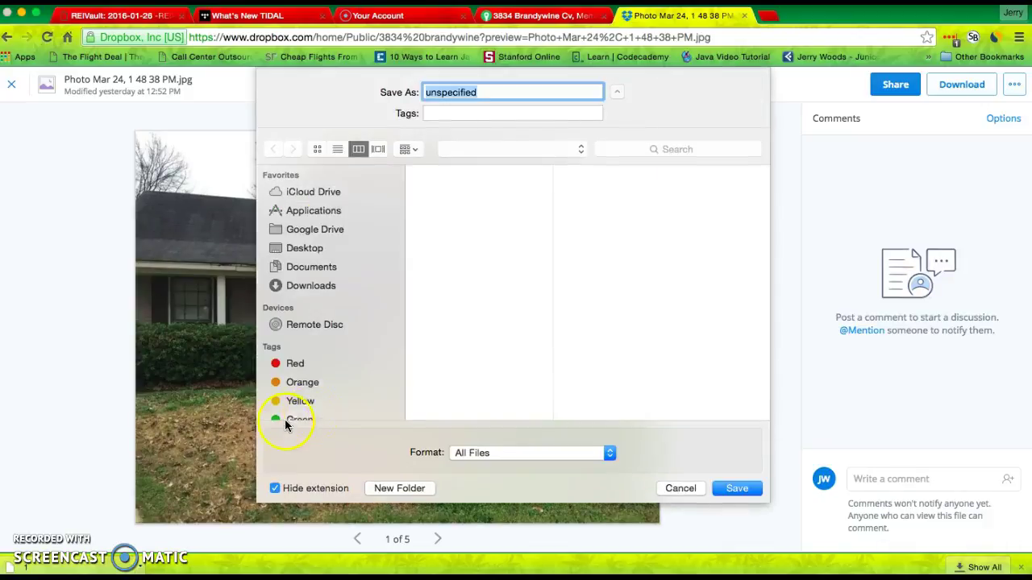
pyautogui.click(735, 488)
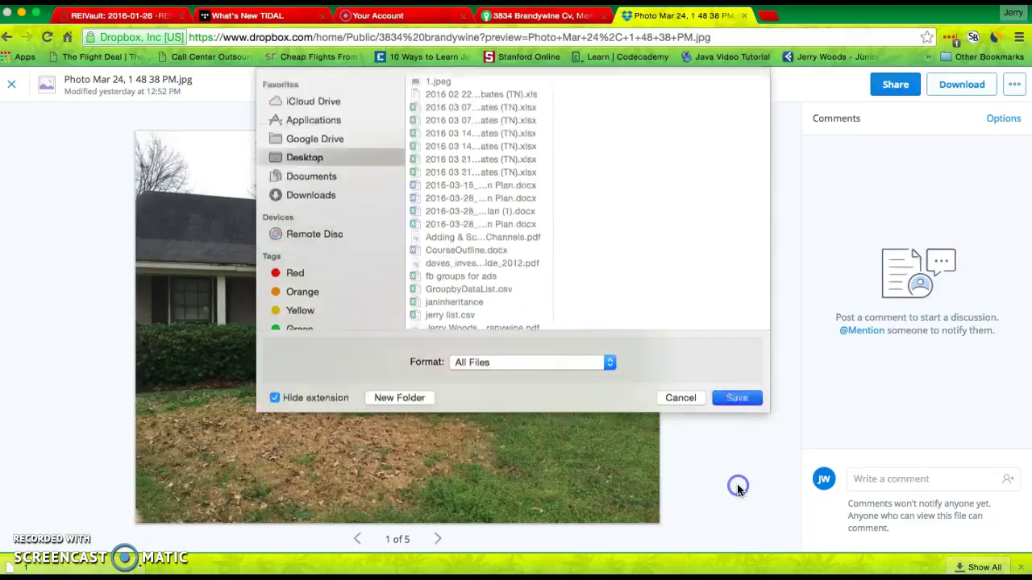
pyautogui.click(90, 566)
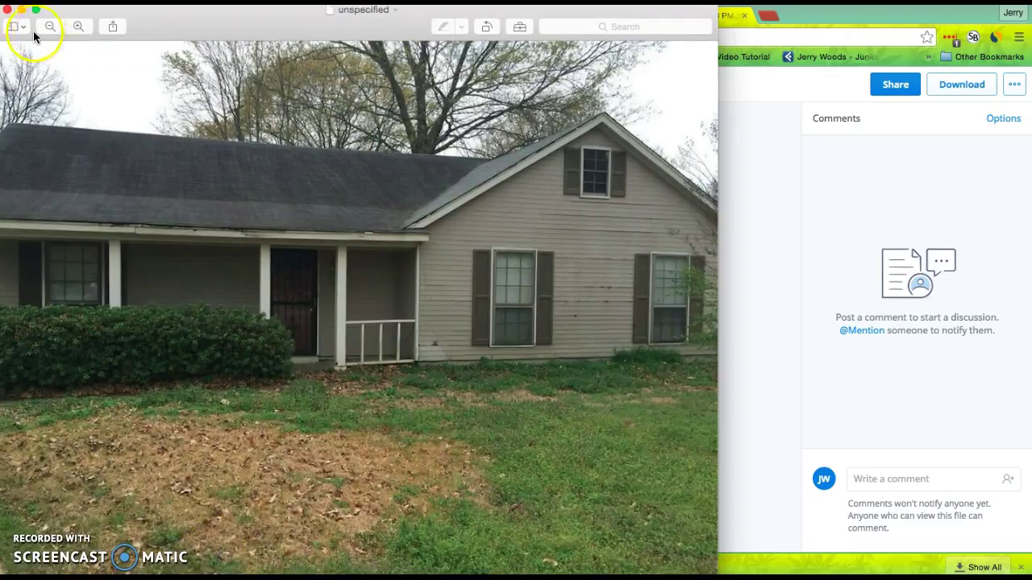
pyautogui.click(90, 2)
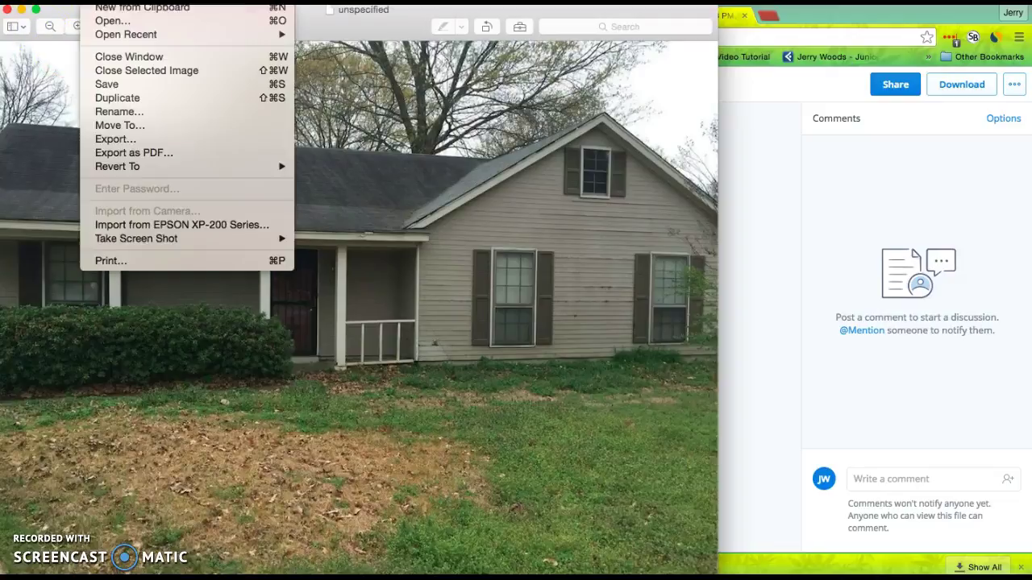
pyautogui.click(127, 85)
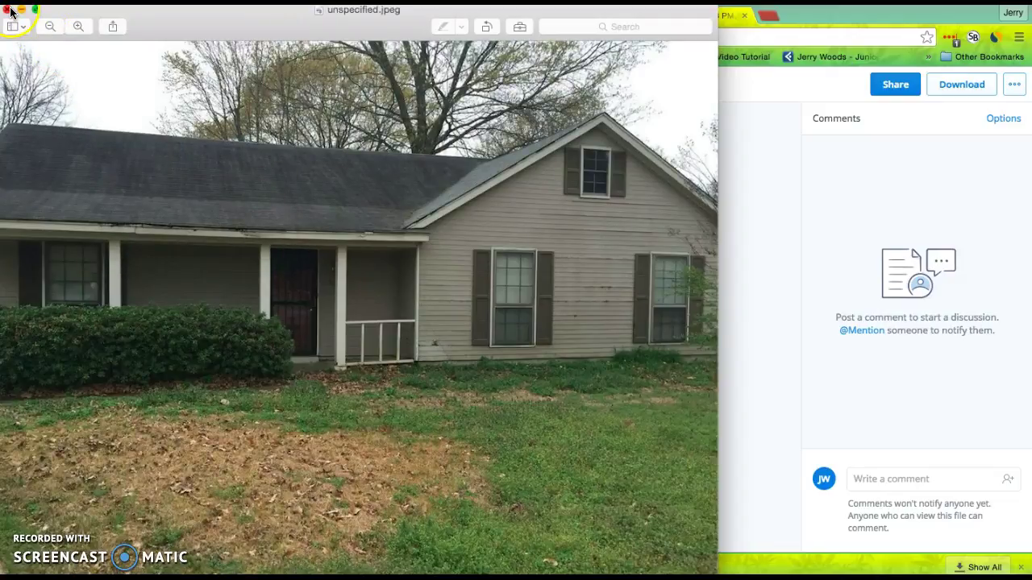
pyautogui.click(9, 10)
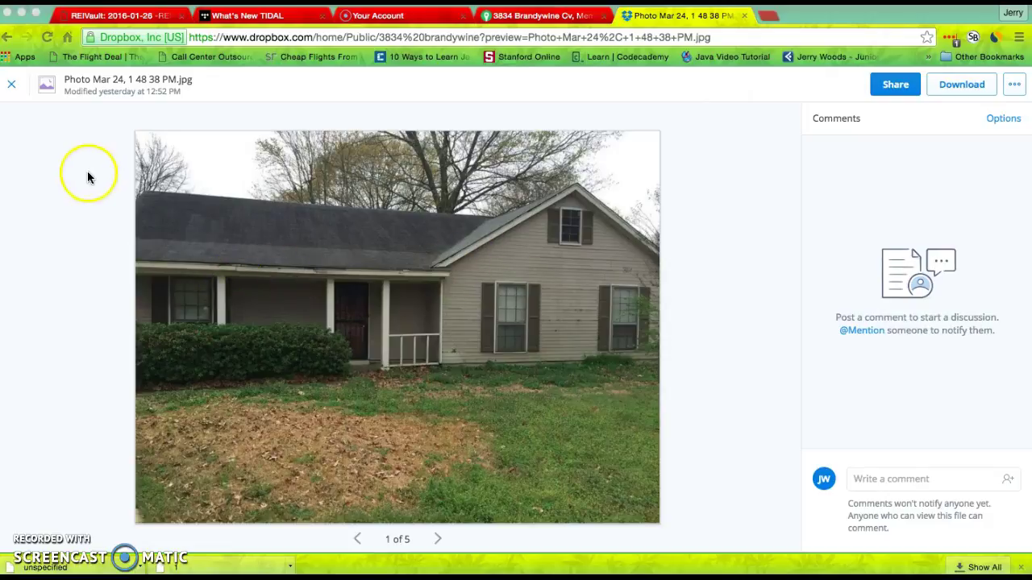
pyautogui.click(4, 37)
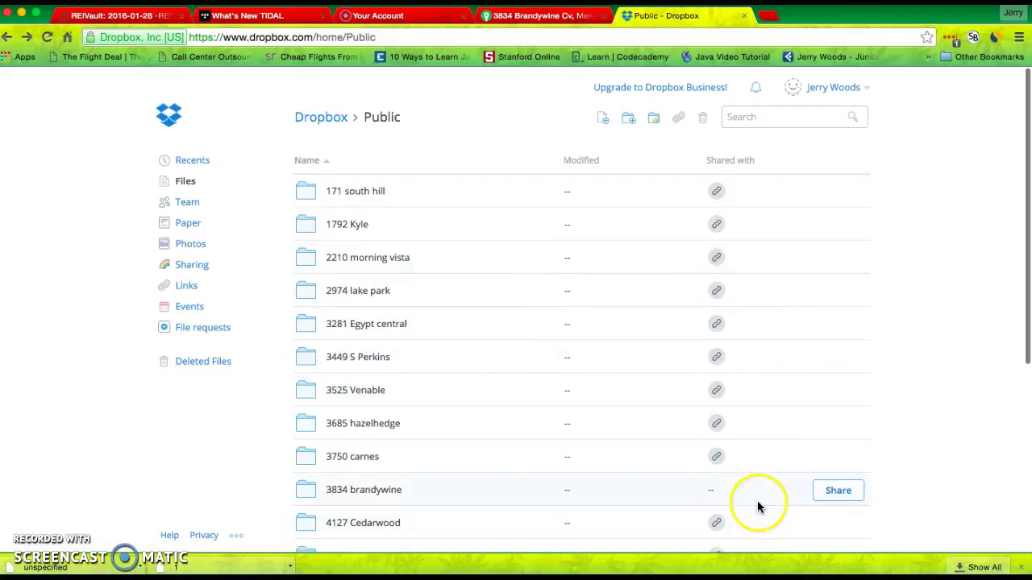
pyautogui.click(831, 494)
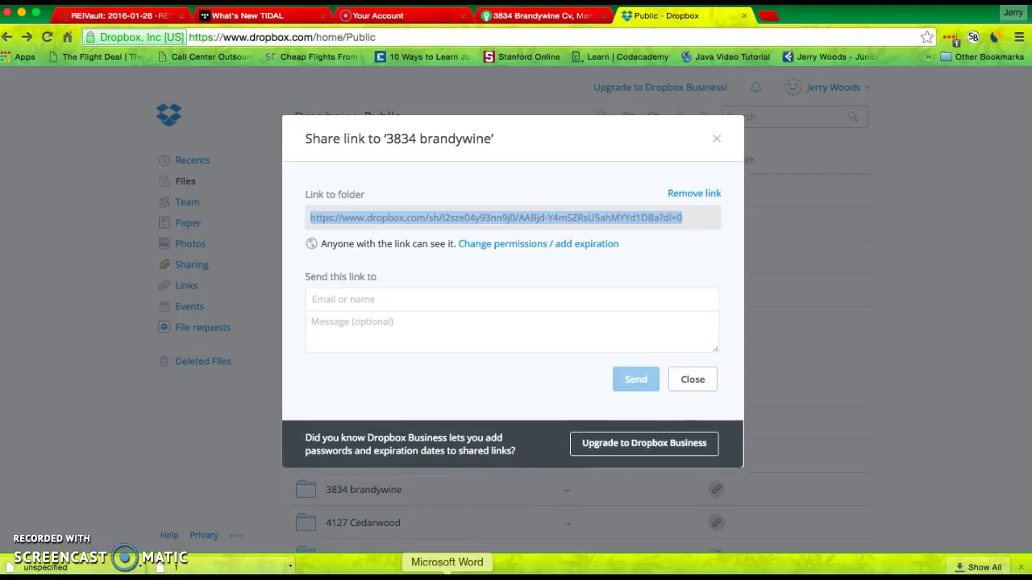
pyautogui.click(441, 567)
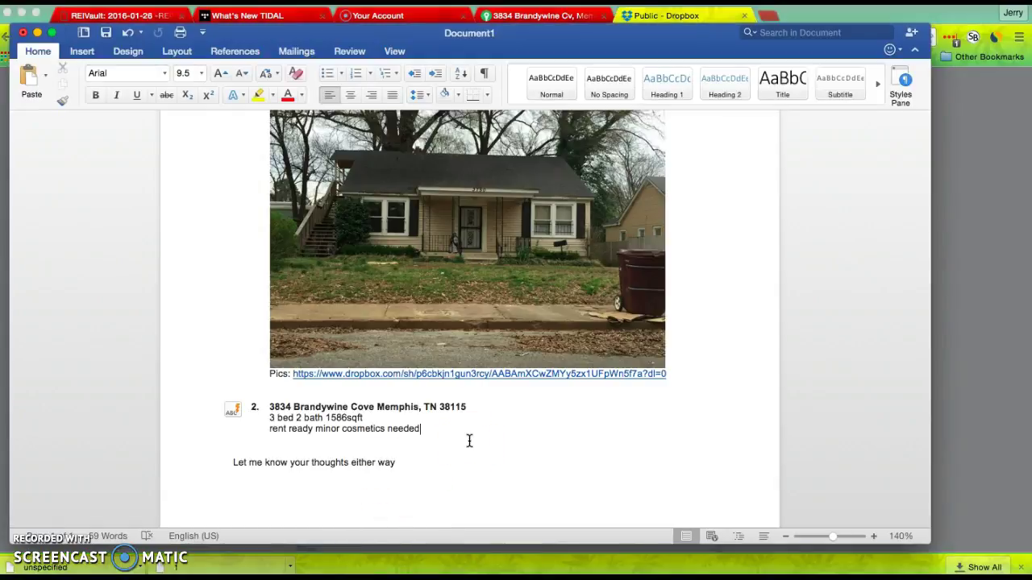
# Step: Add blank lines under the Brandywine listing and insert unspecified.jpeg there
pyautogui.press('Return')
pyautogui.scroll(-3, 469, 441)
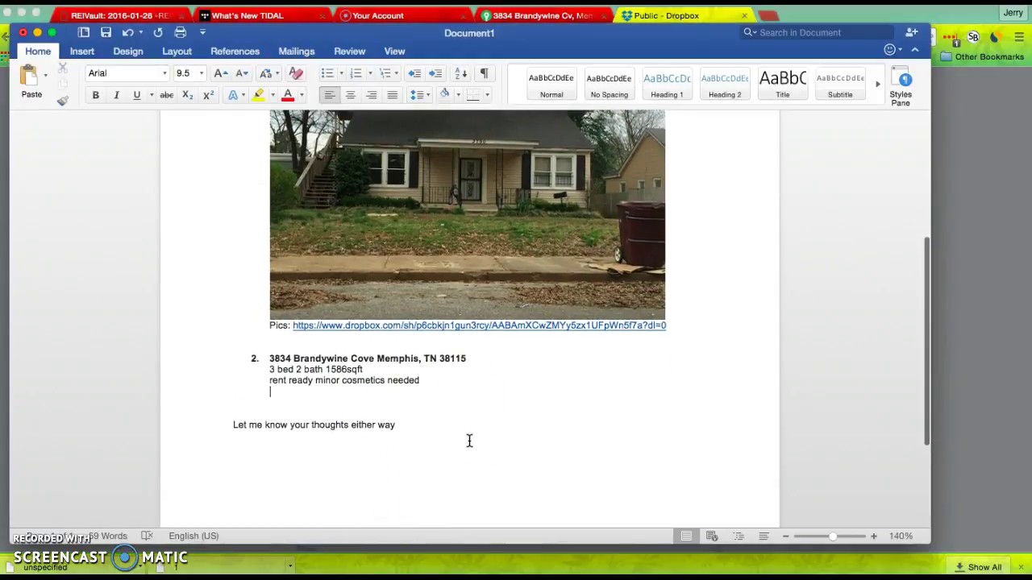
pyautogui.press('Return')
pyautogui.click(334, 260)
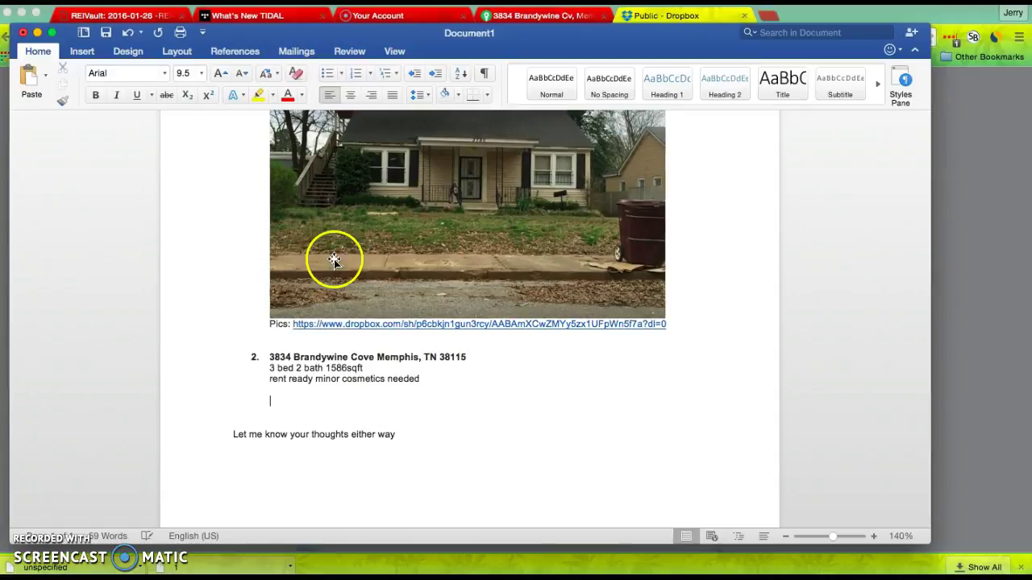
pyautogui.click(82, 50)
pyautogui.click(159, 96)
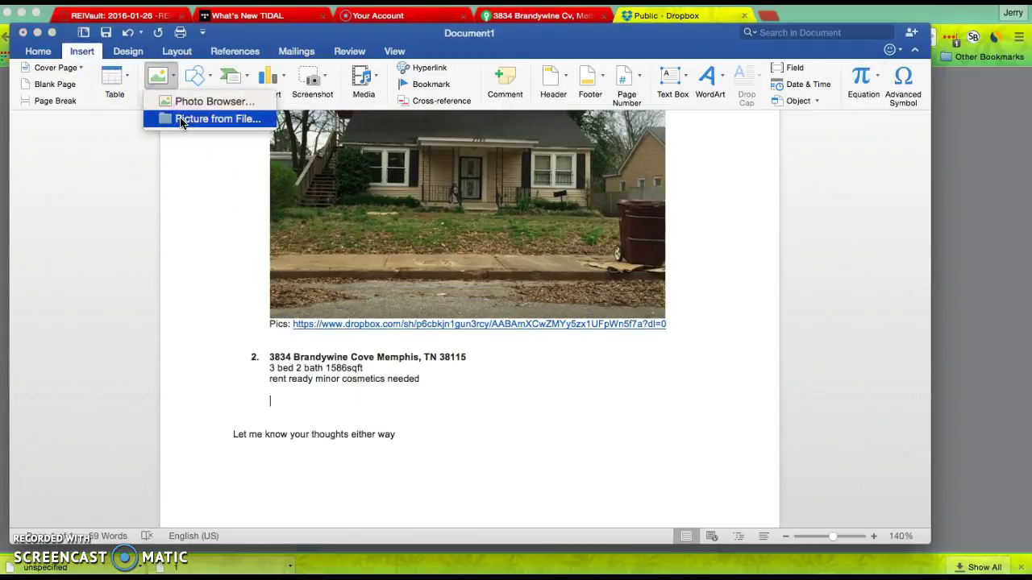
pyautogui.click(189, 137)
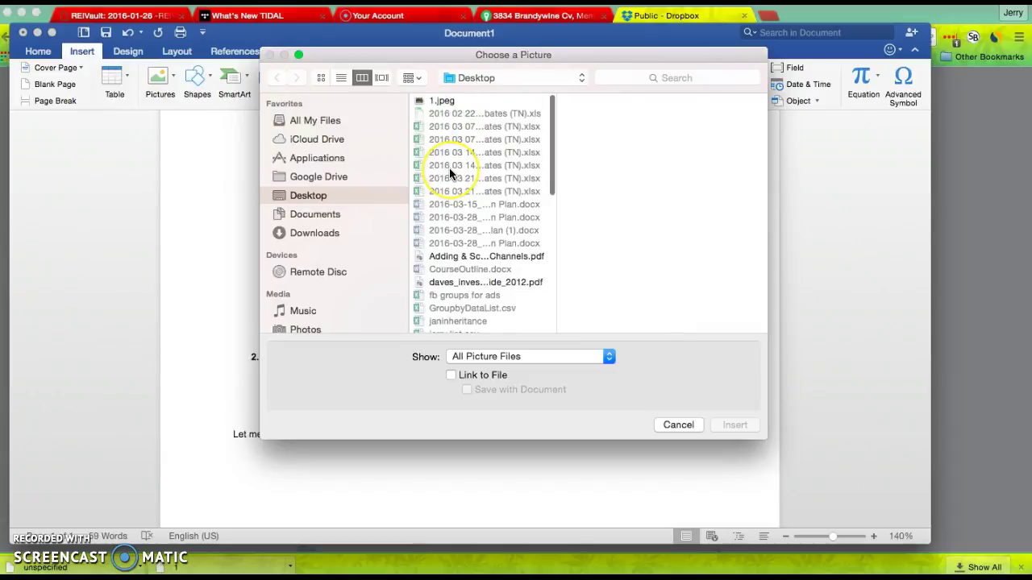
pyautogui.scroll(-2, 450, 173)
pyautogui.scroll(-5, 450, 173)
pyautogui.doubleClick(456, 263)
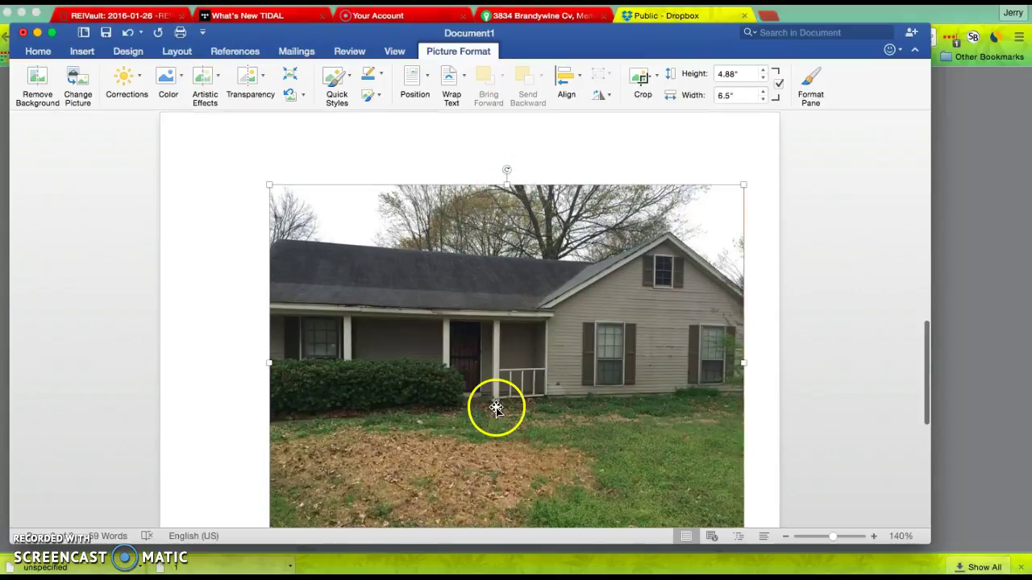
# Step: Resize the photo to about 2.88" × 4.05" and place it below 'rent ready minor cosmetics needed'
pyautogui.scroll(-3, 495, 408)
pyautogui.moveTo(508, 468); pyautogui.dragTo(507, 321)
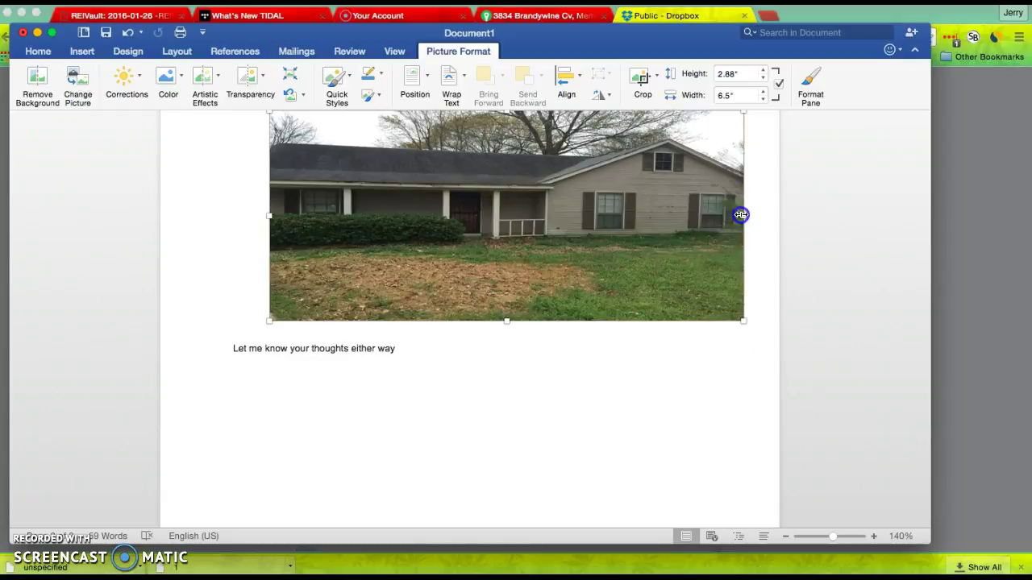
pyautogui.moveTo(740, 214)
pyautogui.mouseDown()
pyautogui.moveTo(564, 214)
pyautogui.moveTo(601, 227)
pyautogui.mouseUp()
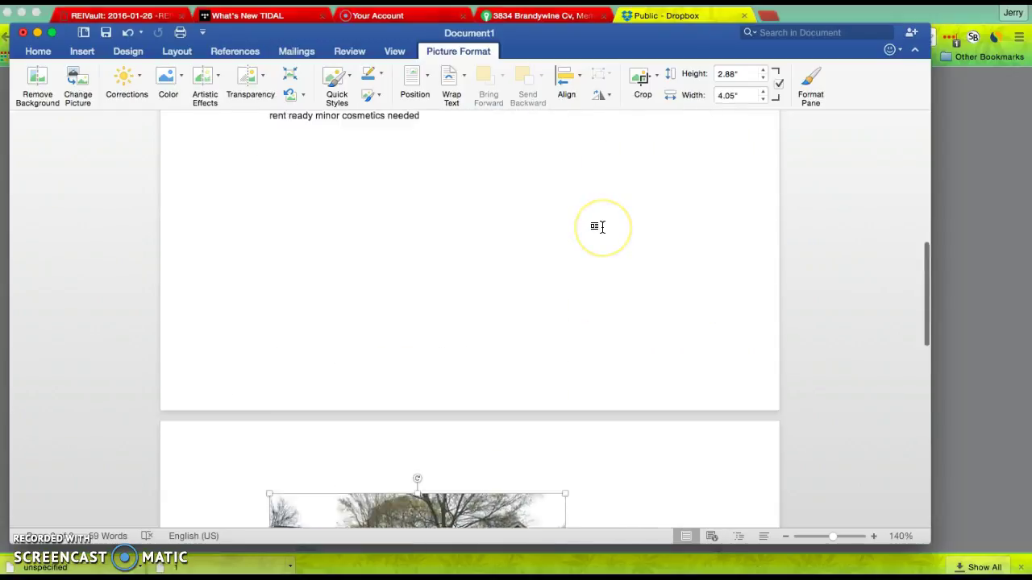
pyautogui.scroll(-5, 525, 239)
pyautogui.click(324, 310)
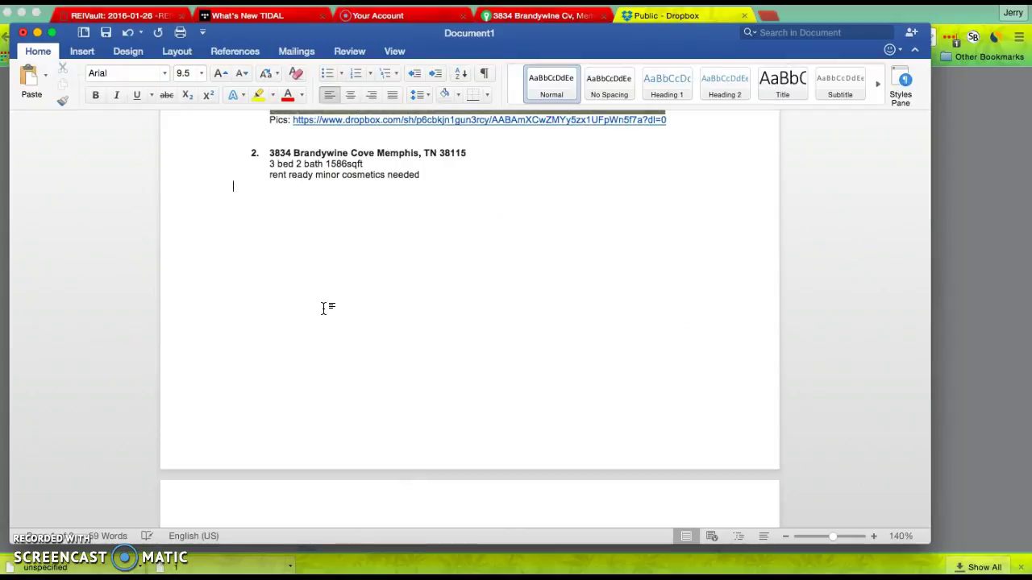
pyautogui.press('super+v')
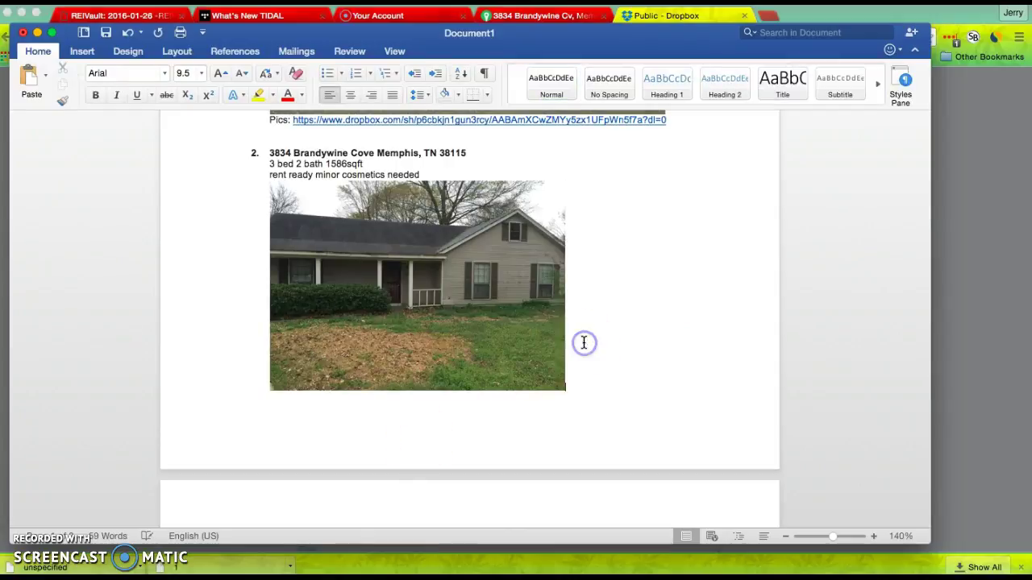
pyautogui.scroll(-2, 583, 343)
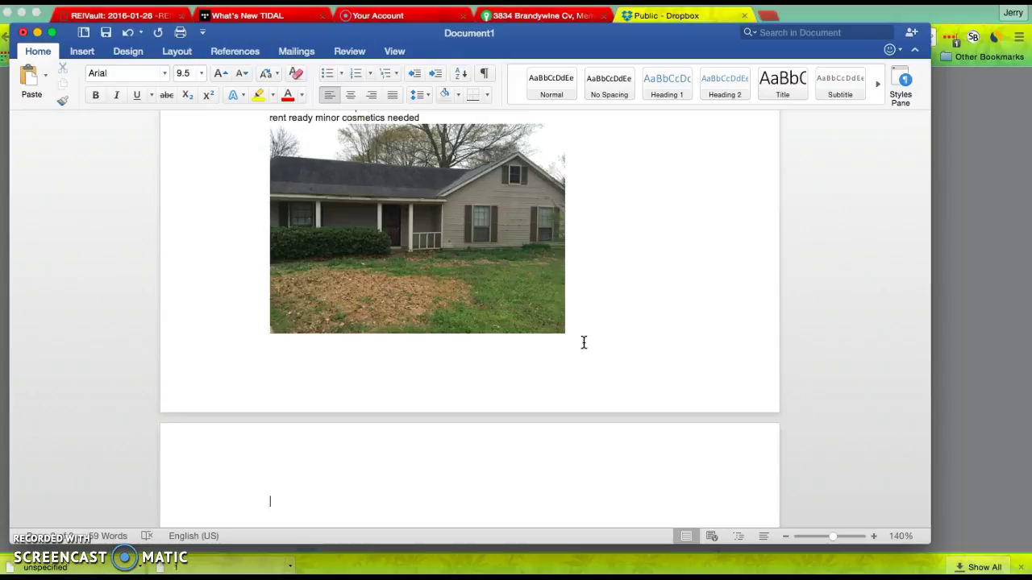
# Step: Paste the second house's Dropbox link, labelled 'Pics :', and start a new line
pyautogui.press('super+v')
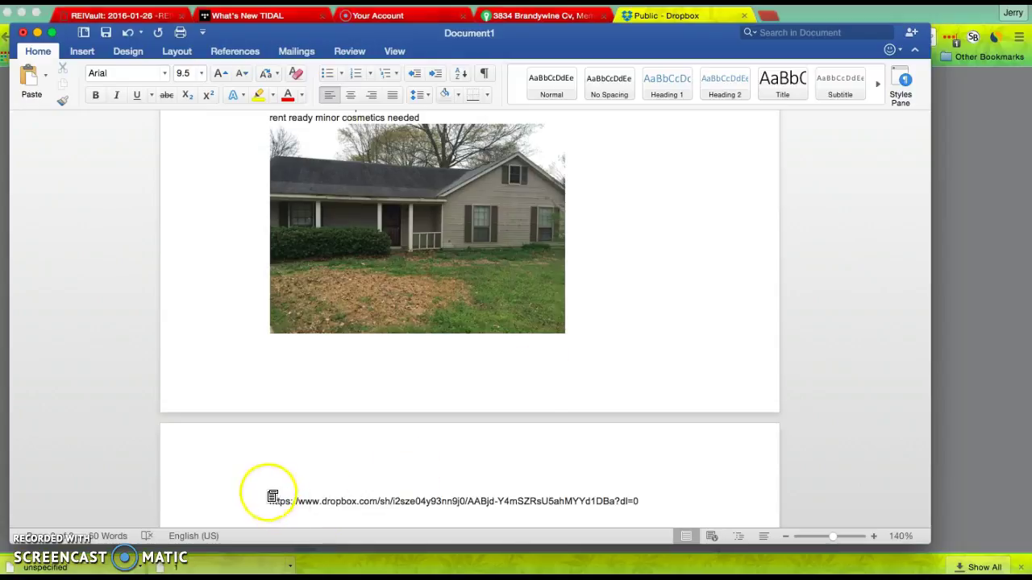
pyautogui.click(263, 498)
pyautogui.write('Pics :')
pyautogui.click(587, 501)
pyautogui.click(689, 492)
pyautogui.press('Return')
# Step: Add closing lines 'Cash or Hard Money Only', '1k deposit required' and a showings line with the contact phone number
pyautogui.scroll(-5, 686, 449)
pyautogui.click(427, 248)
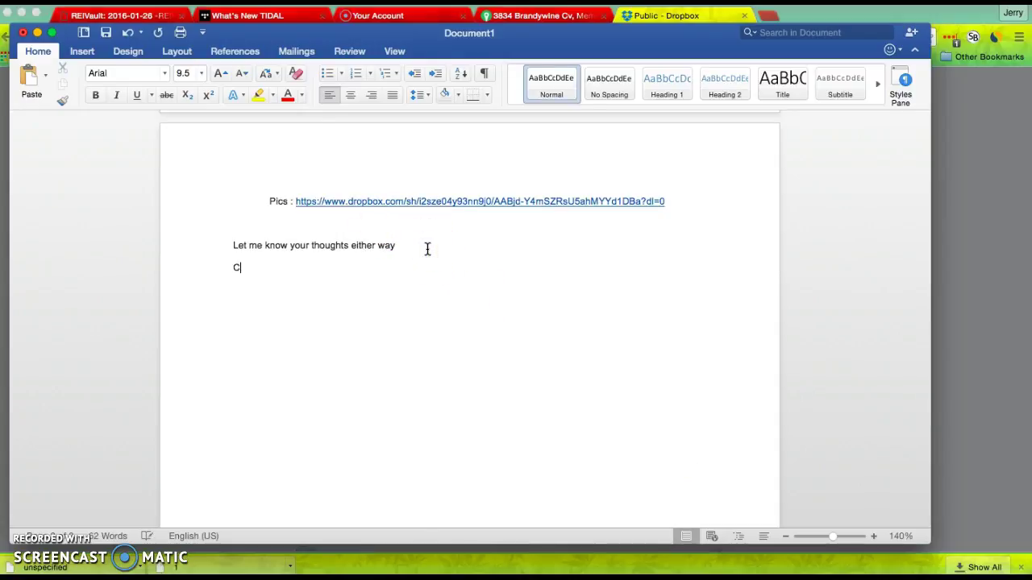
pyautogui.write('ash')
pyautogui.press('BackSpace')
pyautogui.write('ard Money Only 1k d')
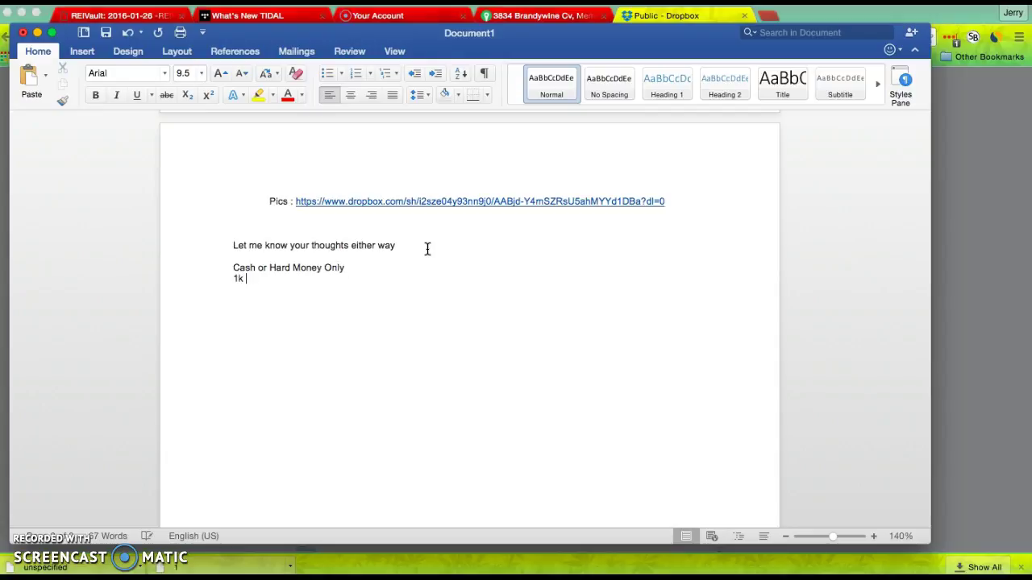
pyautogui.write('eposit req')
pyautogui.write('uired')
pyautogui.write('Call Text or')
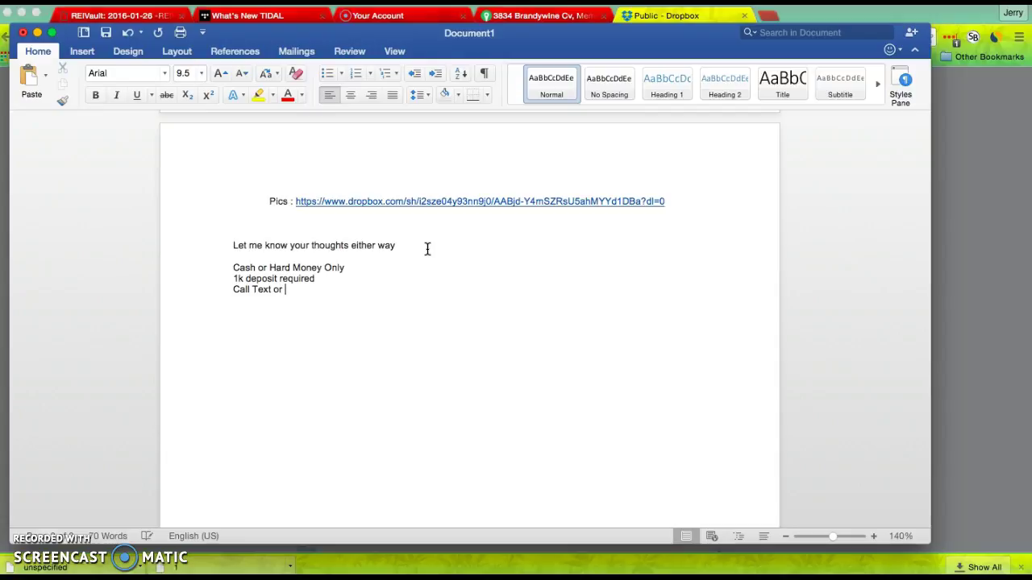
pyautogui.write('Email for s')
pyautogui.write('howing inst')
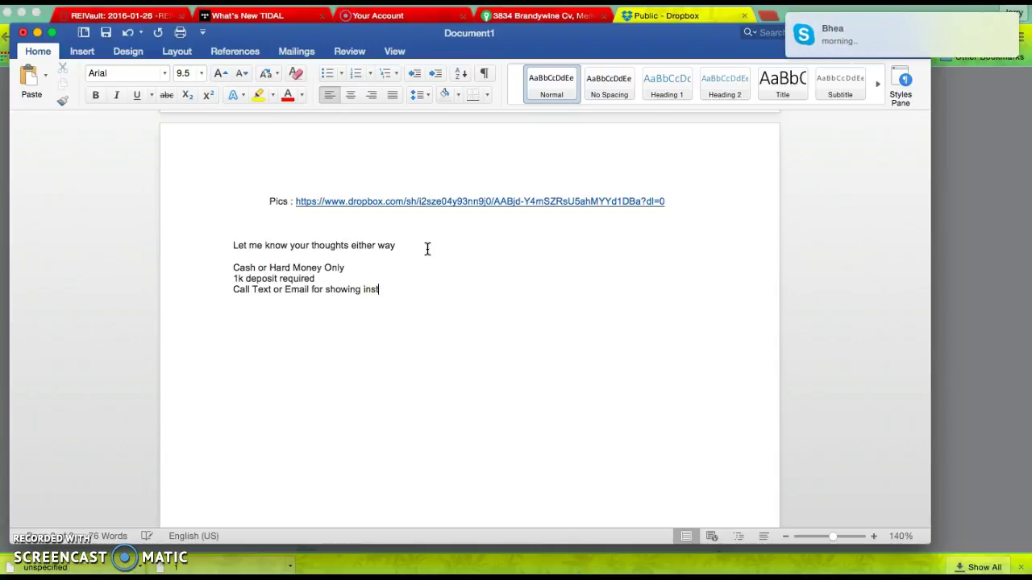
pyautogui.write('ructi')
pyautogui.write('ons or o')
pyautogui.write('ffers ')
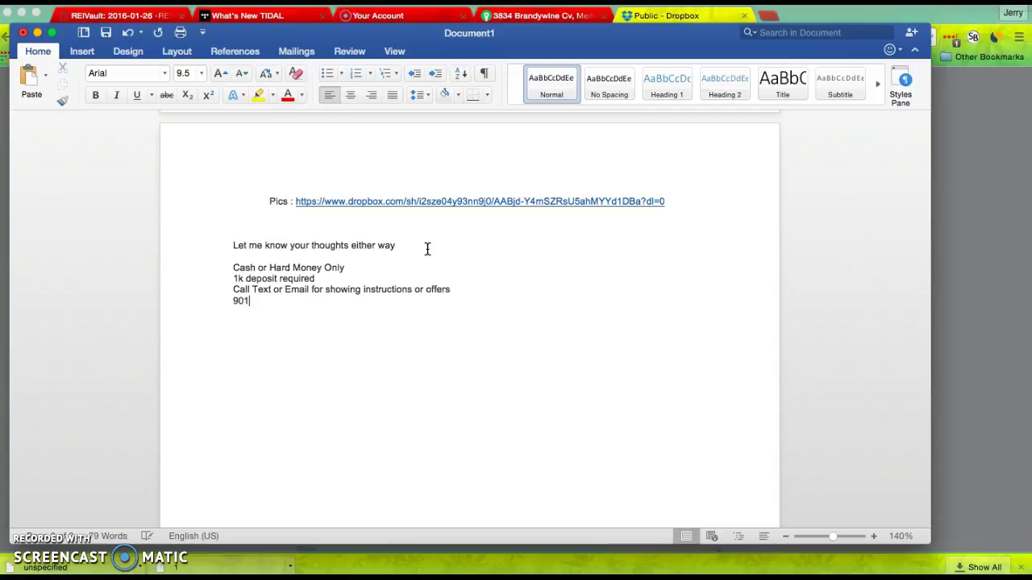
# Step: Add an un-numbered 'Asking 52k' line under the Brandywine Cove heading
pyautogui.click(498, 252)
pyautogui.scroll(2, 498, 253)
pyautogui.scroll(2, 498, 253)
pyautogui.scroll(10, 497, 253)
pyautogui.click(474, 317)
pyautogui.click(477, 336)
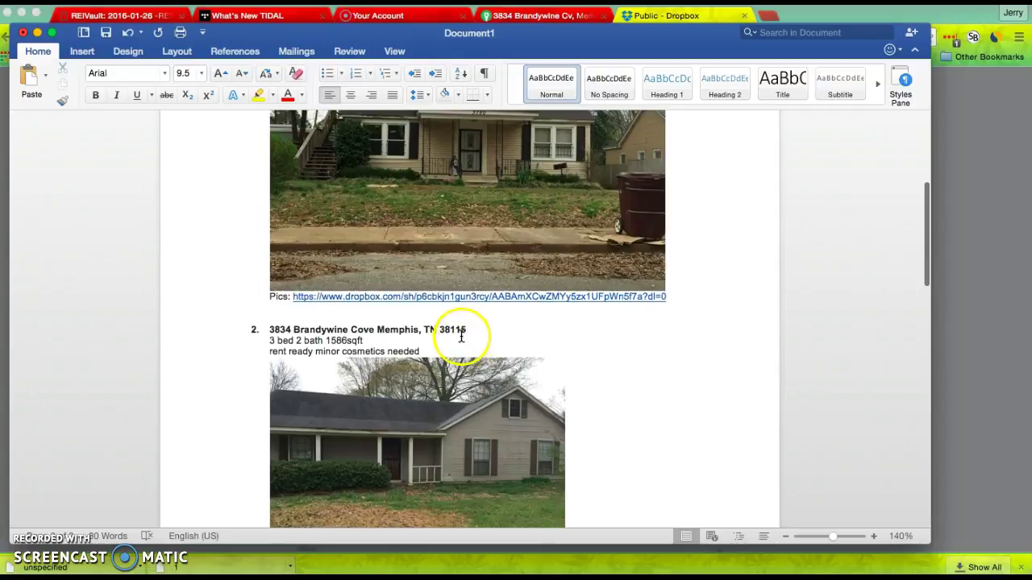
pyautogui.scroll(-5, 476, 336)
pyautogui.scroll(2, 465, 337)
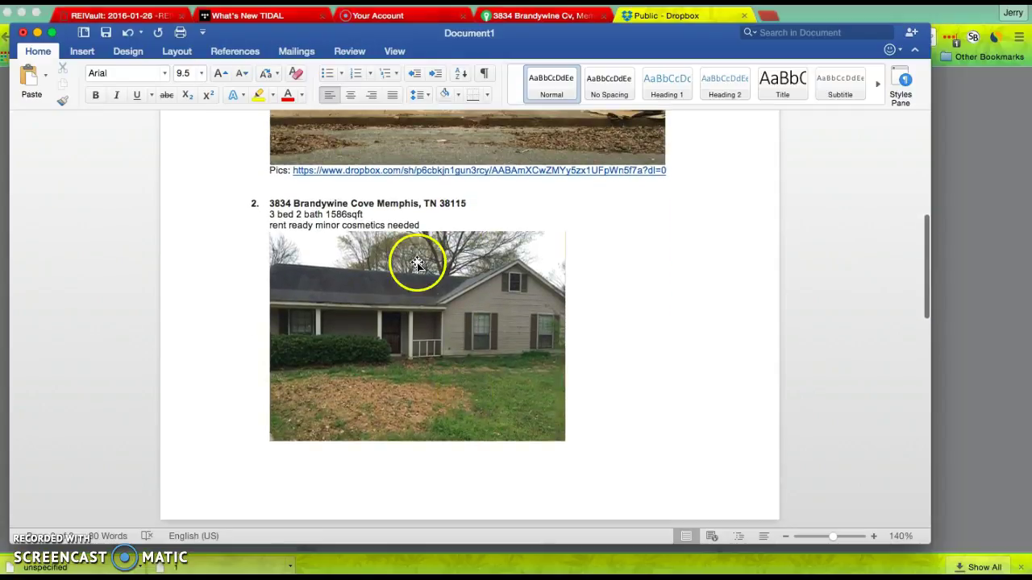
pyautogui.click(480, 202)
pyautogui.press('Return')
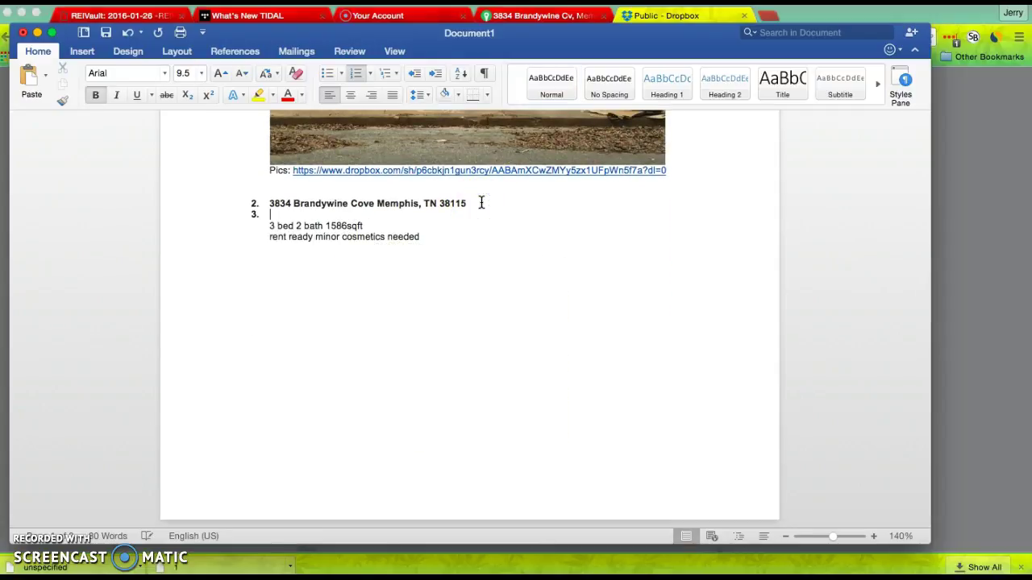
pyautogui.press('BackSpace')
pyautogui.write('king ')
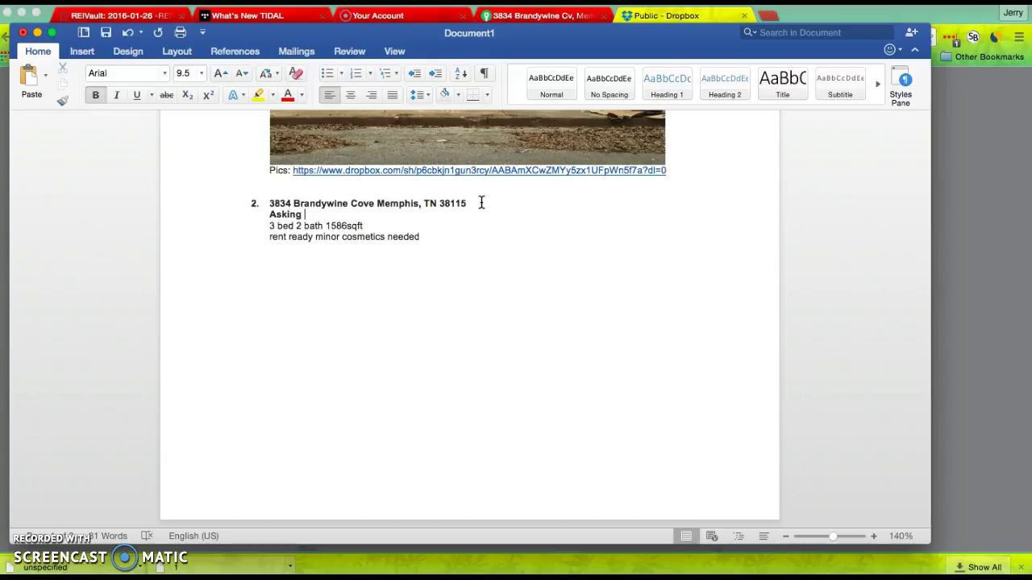
pyautogui.write('52k')
pyautogui.scroll(4, 463, 214)
pyautogui.scroll(6, 463, 216)
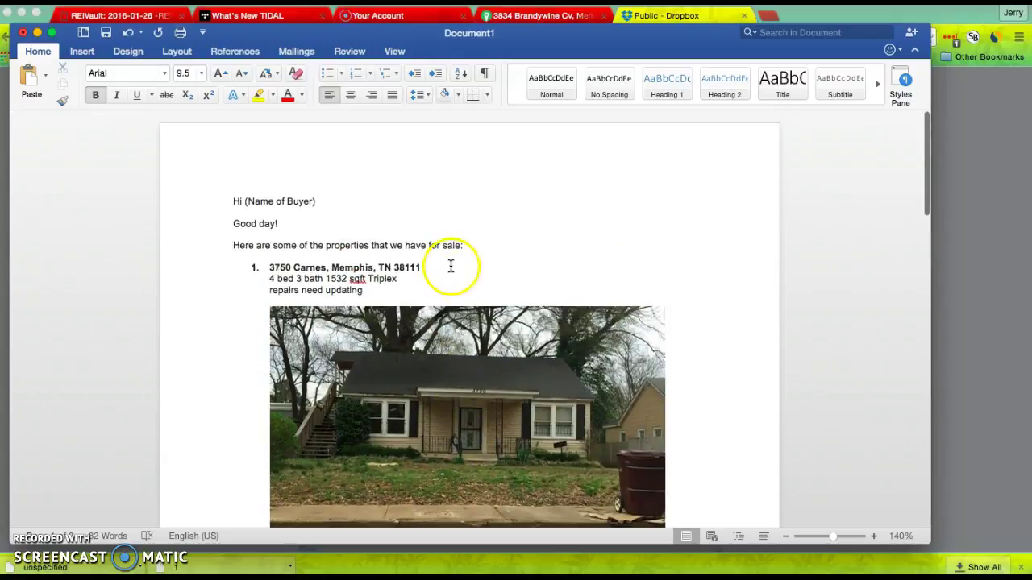
pyautogui.press('Return')
pyautogui.press('BackSpace')
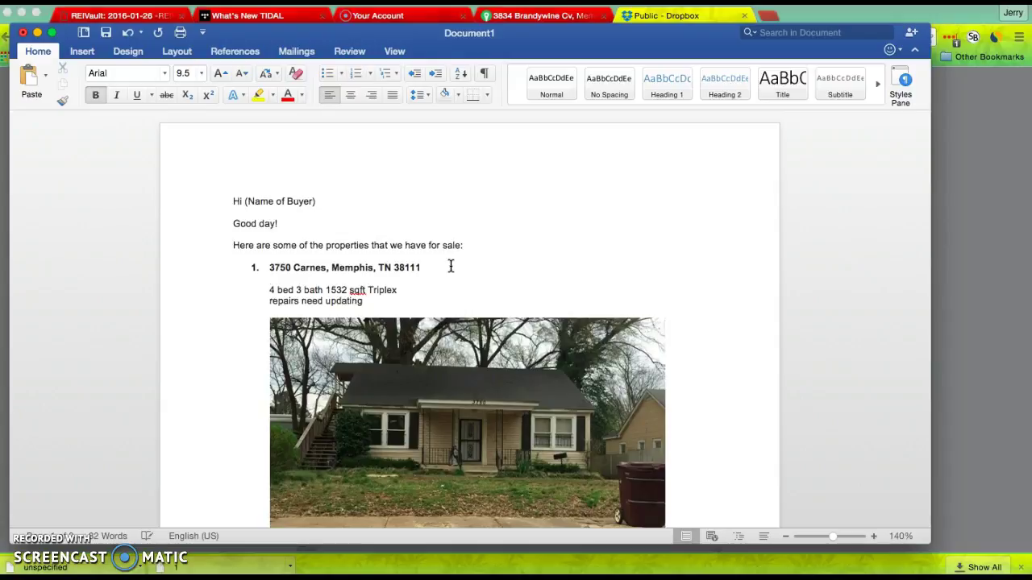
pyautogui.write('Asking 75k')
pyautogui.scroll(-10, 236, 376)
pyautogui.scroll(-5, 236, 376)
pyautogui.scroll(-5, 236, 376)
pyautogui.scroll(5, 236, 376)
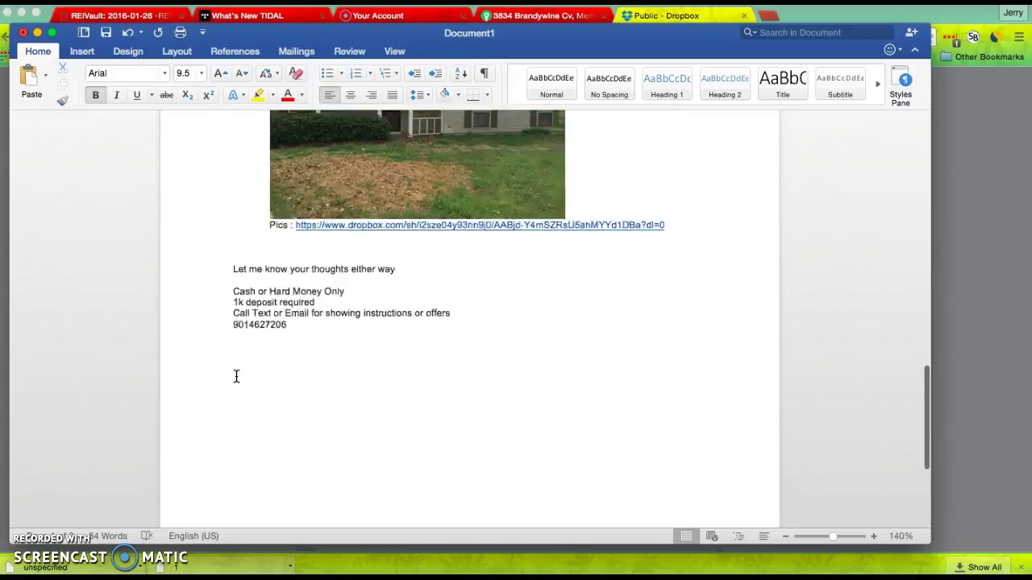
pyautogui.scroll(5, 237, 376)
pyautogui.scroll(1, 237, 376)
pyautogui.scroll(1, 236, 376)
pyautogui.scroll(5, 236, 376)
pyautogui.scroll(3, 237, 376)
pyautogui.scroll(8, 236, 377)
pyautogui.scroll(5, 237, 376)
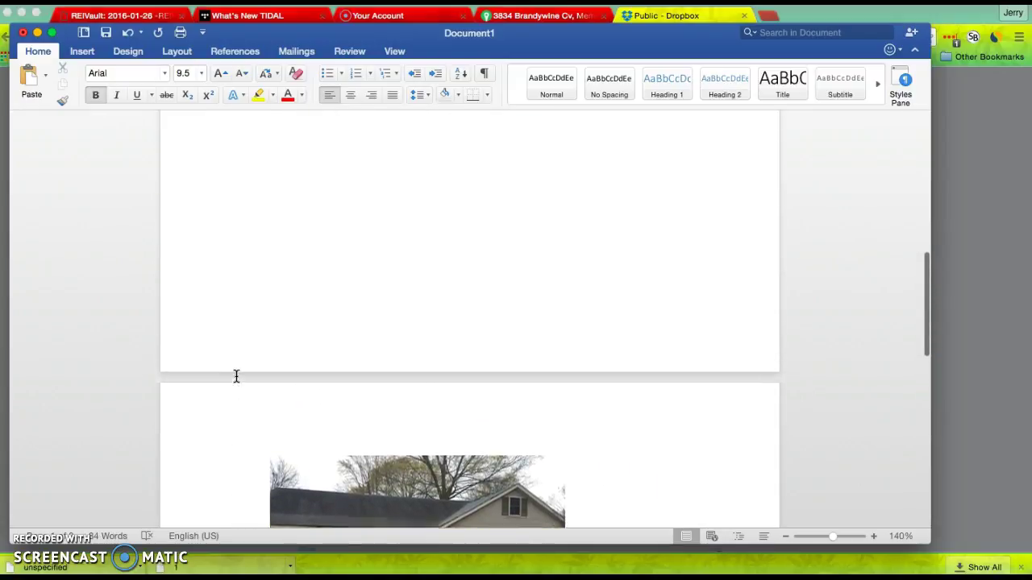
pyautogui.scroll(5, 236, 377)
pyautogui.scroll(1, 236, 376)
pyautogui.scroll(1, 236, 377)
pyautogui.scroll(-10, 236, 376)
pyautogui.scroll(-3, 236, 376)
pyautogui.scroll(8, 236, 376)
pyautogui.scroll(5, 236, 377)
pyautogui.scroll(3, 237, 376)
pyautogui.scroll(13, 236, 377)
pyautogui.scroll(10, 236, 377)
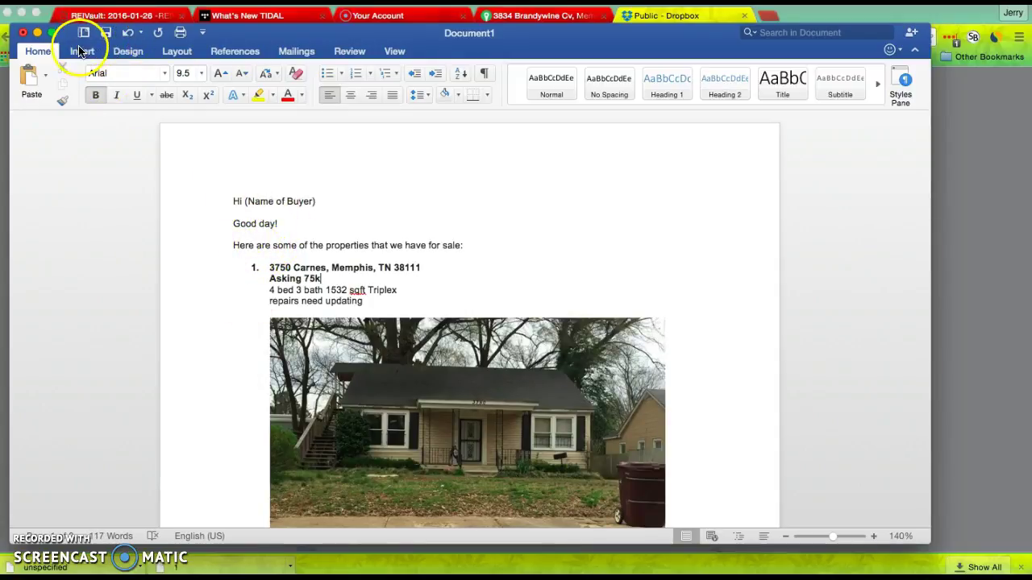
# Step: Use Save As to store the email as 'Buyer email template' in the Desktop folder
pyautogui.click(90, 0)
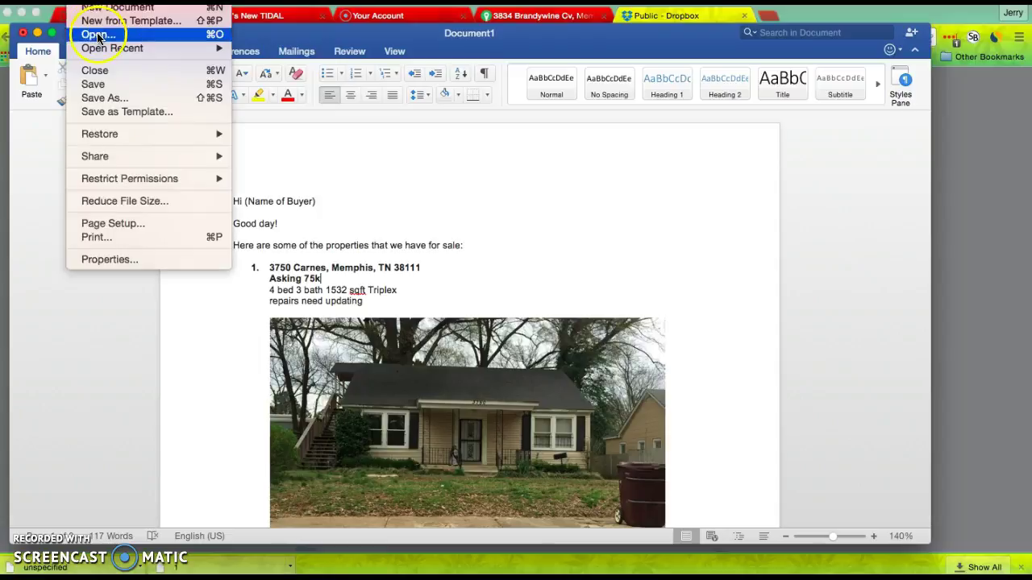
pyautogui.click(119, 98)
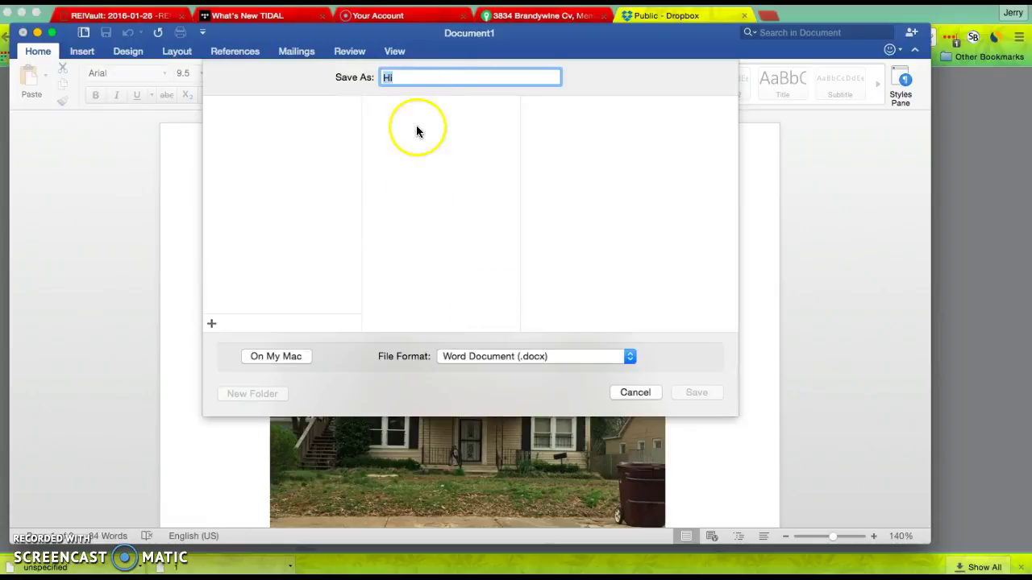
pyautogui.write('Buyer email t')
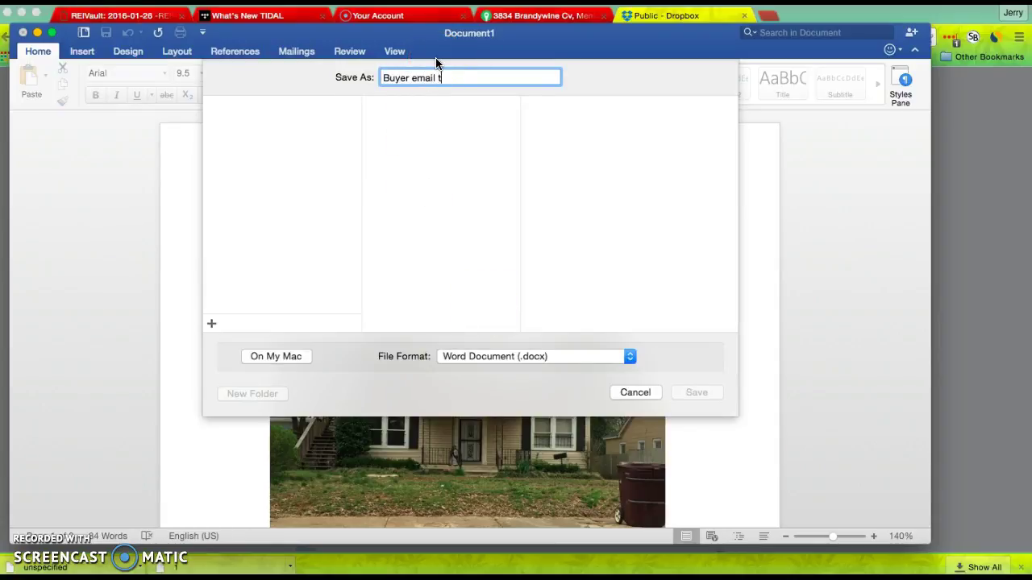
pyautogui.write('empla')
pyautogui.write('te')
pyautogui.click(287, 356)
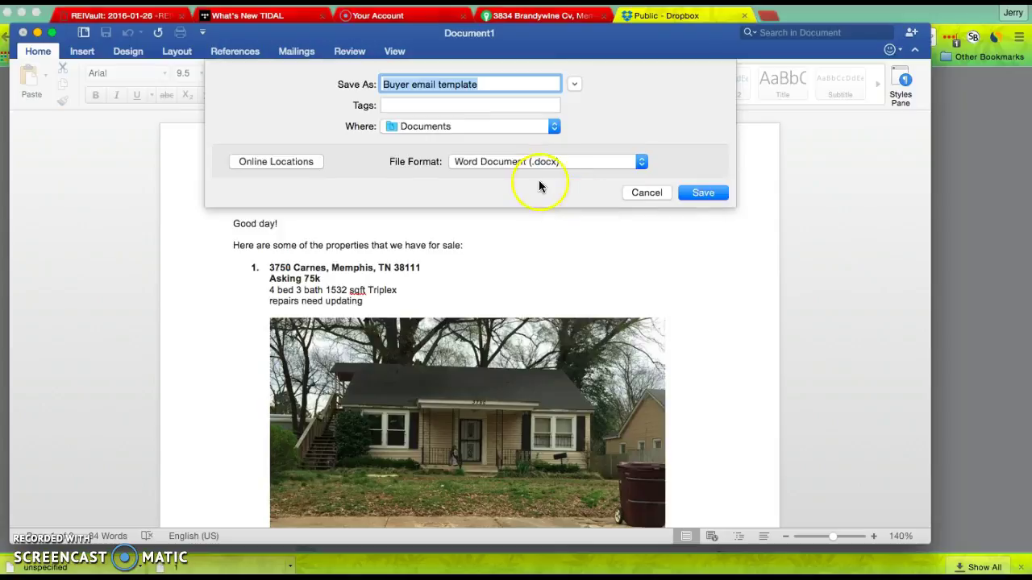
pyautogui.click(551, 127)
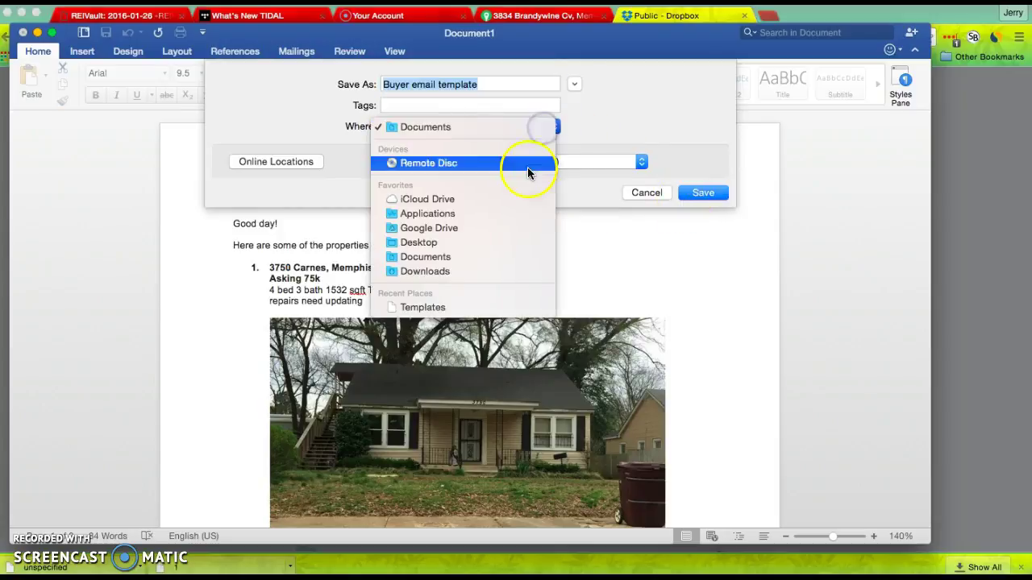
pyautogui.click(520, 241)
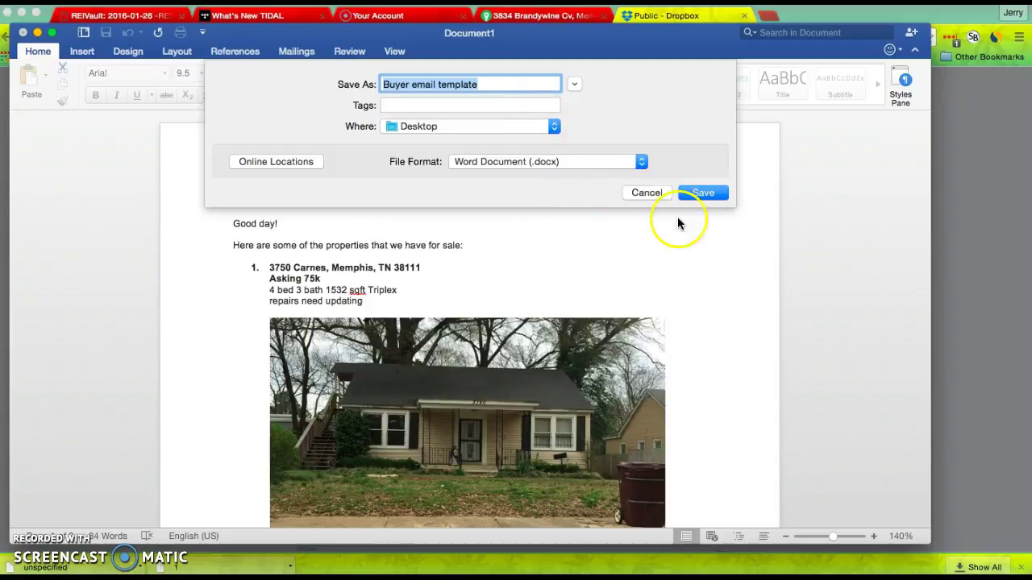
pyautogui.click(687, 193)
pyautogui.click(712, 191)
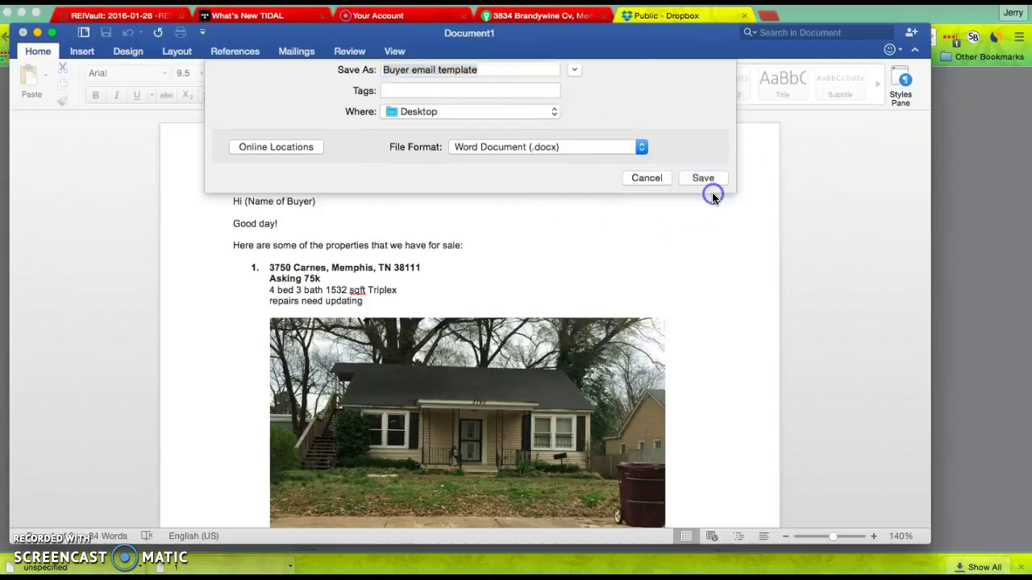
pyautogui.scroll(-1, 712, 199)
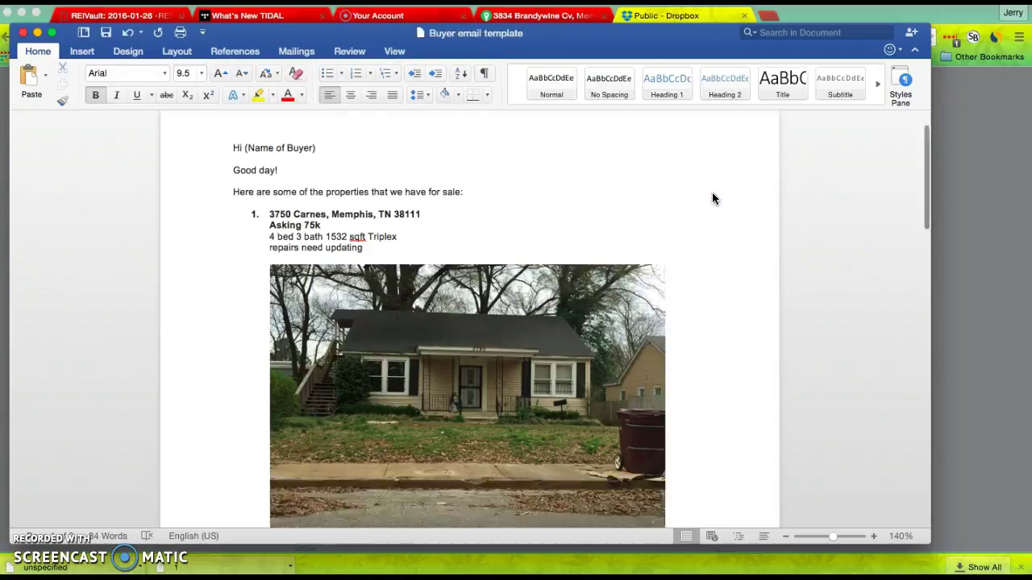
pyautogui.scroll(-4, 713, 199)
pyautogui.scroll(-5, 713, 198)
pyautogui.scroll(-8, 712, 199)
pyautogui.scroll(-9, 713, 198)
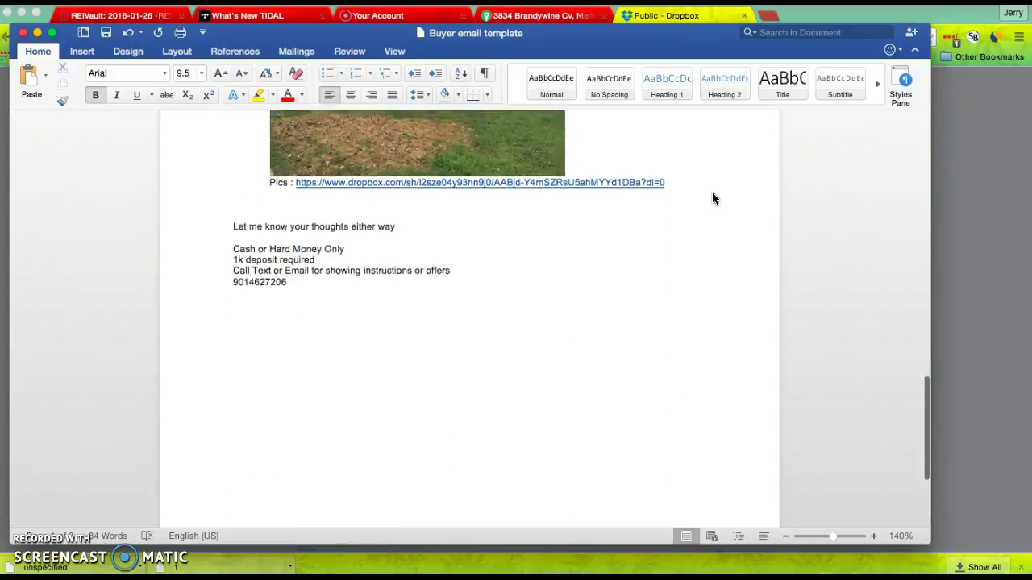
pyautogui.scroll(-1, 713, 198)
pyautogui.scroll(5, 712, 198)
pyautogui.scroll(10, 713, 198)
pyautogui.scroll(1, 712, 198)
pyautogui.scroll(1, 713, 198)
pyautogui.scroll(2, 713, 198)
pyautogui.scroll(1, 713, 198)
pyautogui.scroll(2, 713, 198)
pyautogui.scroll(3, 713, 199)
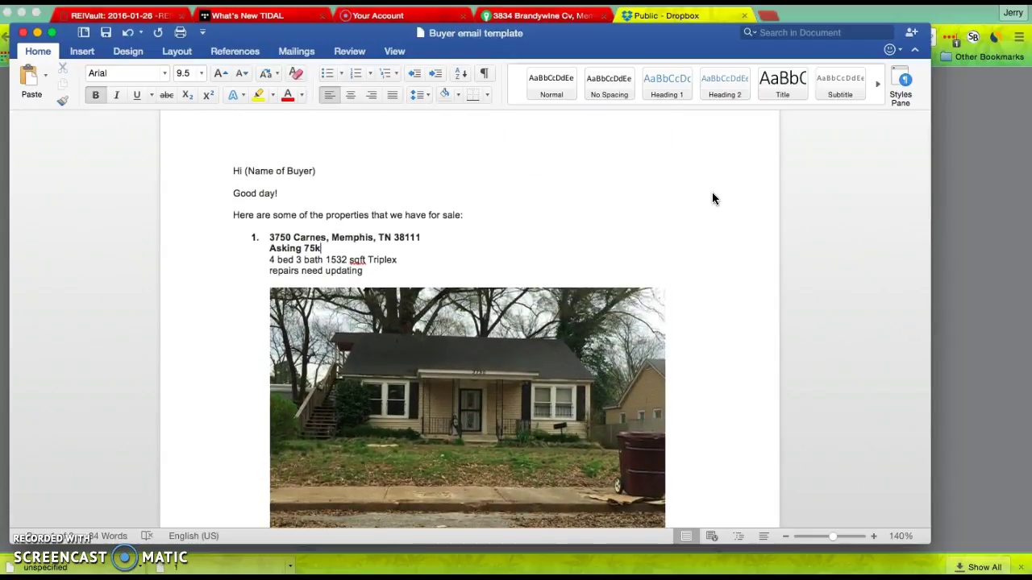